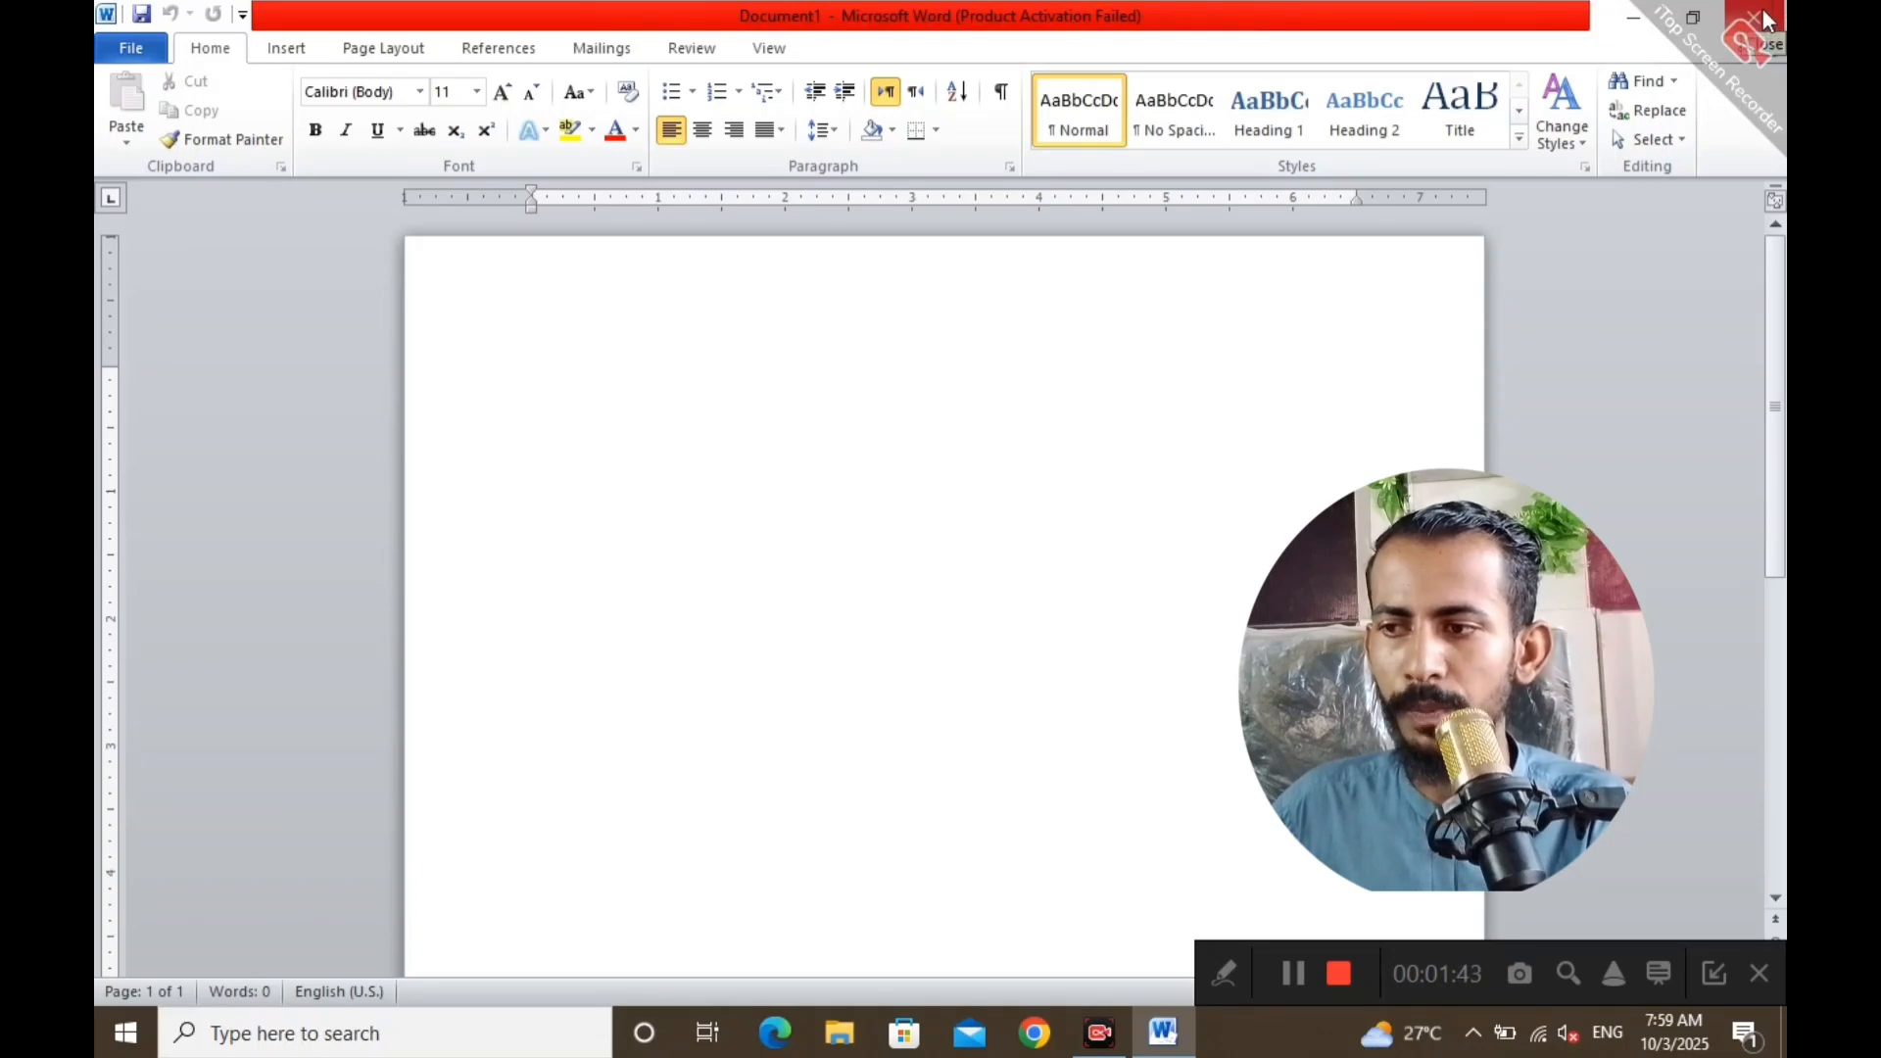
pyautogui.click(1696, 27)
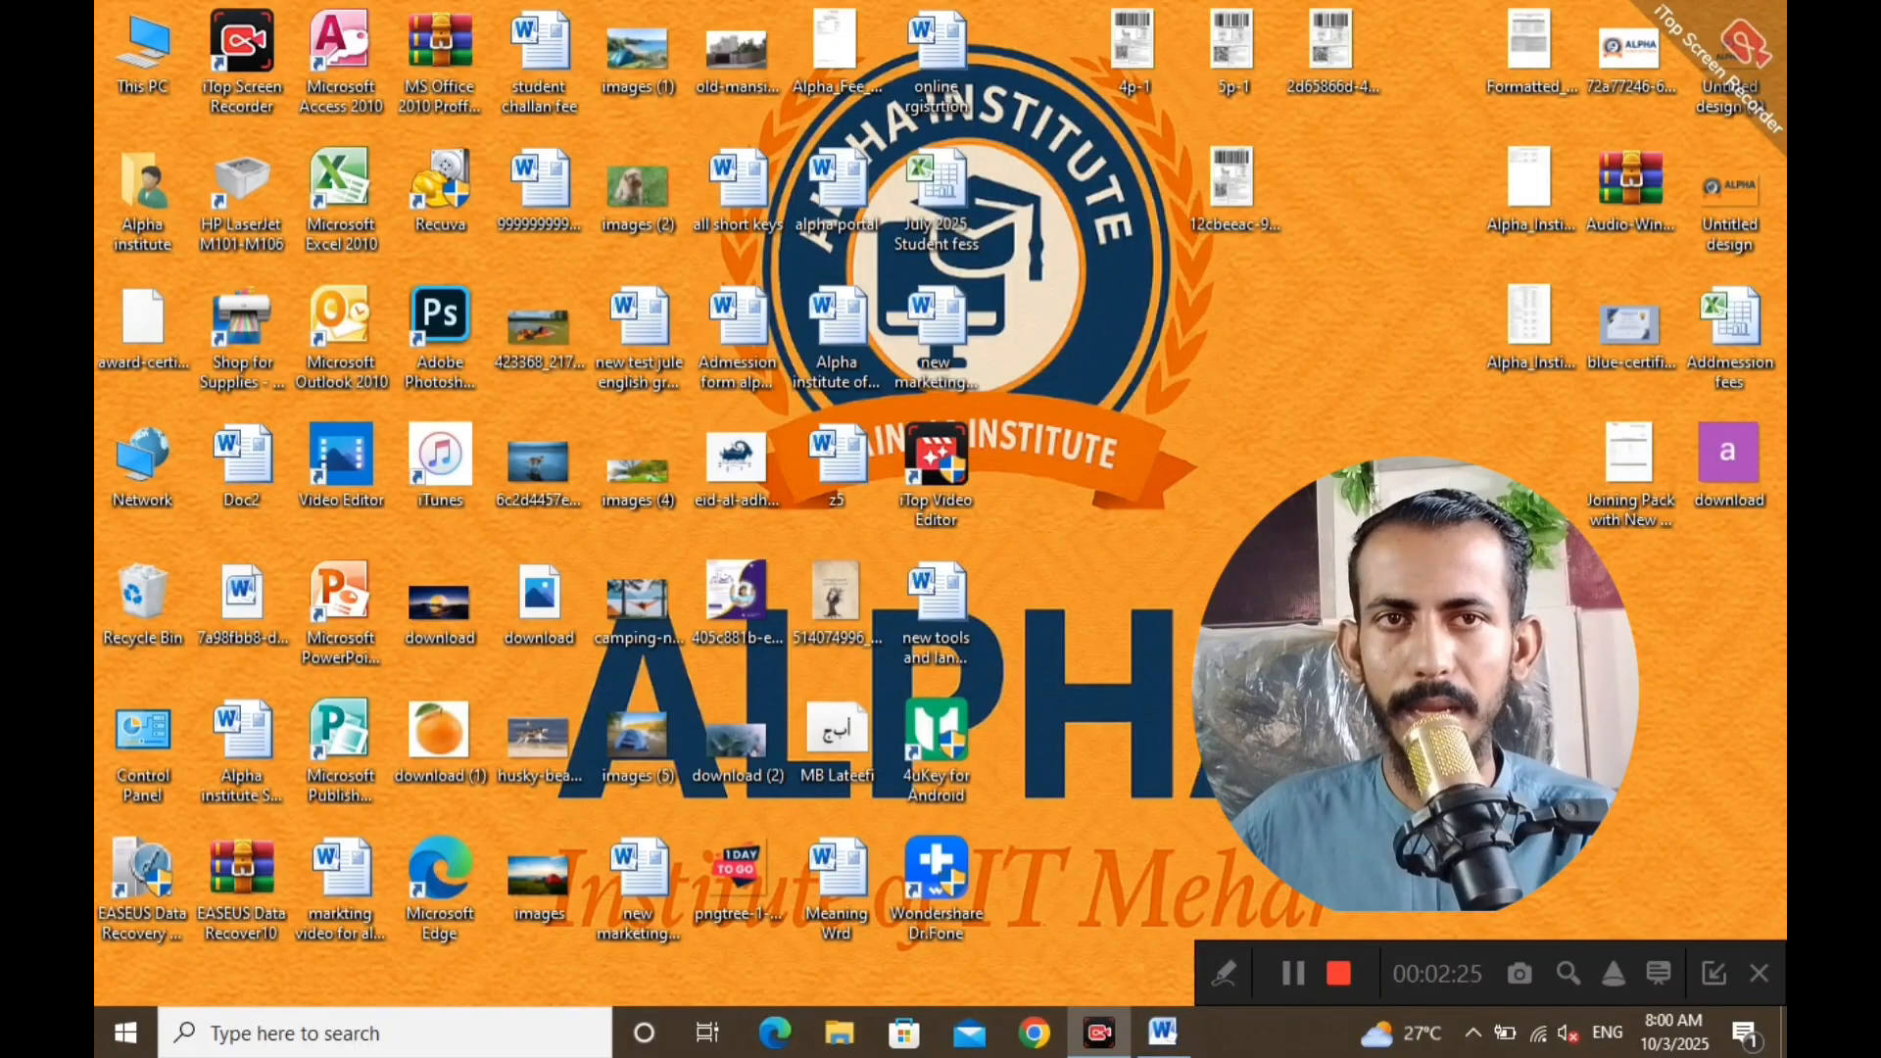
pyautogui.click(1176, 1031)
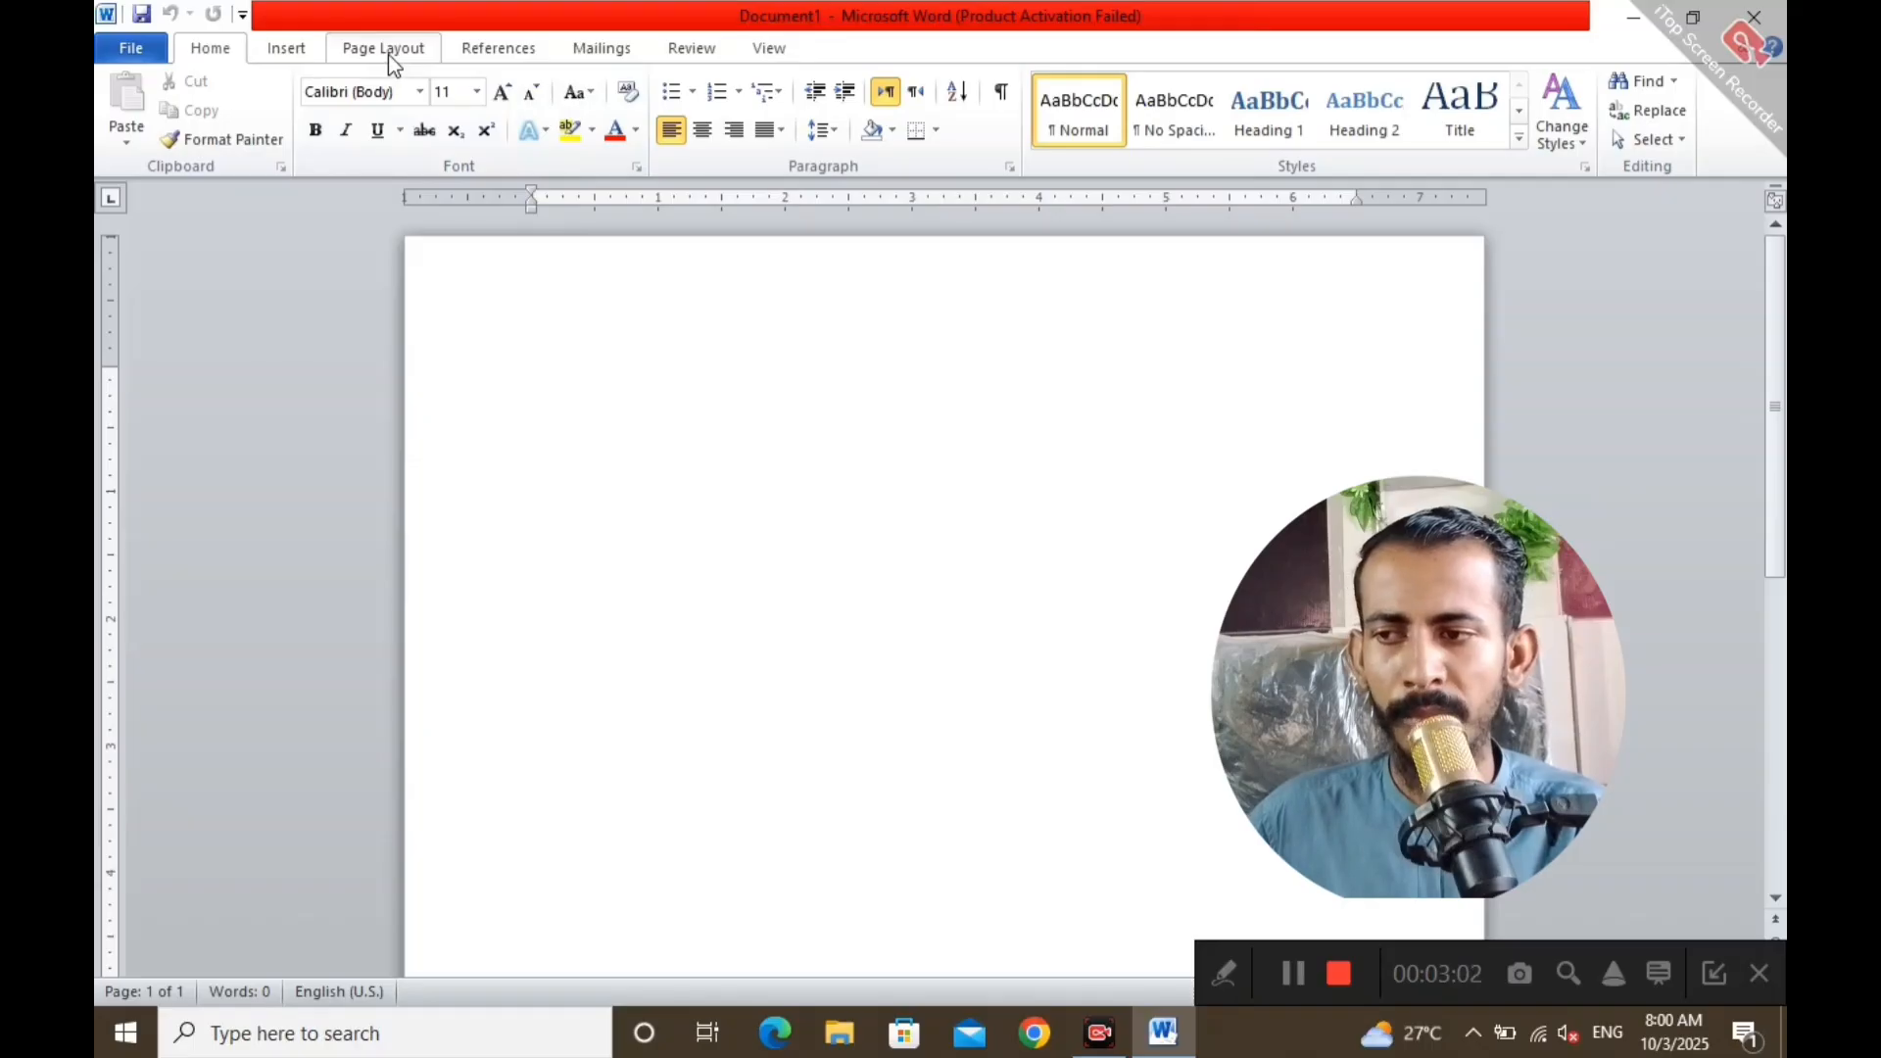
# Set the blank document's page margins to Narrow and its paper size to A4
pyautogui.click(420, 62)
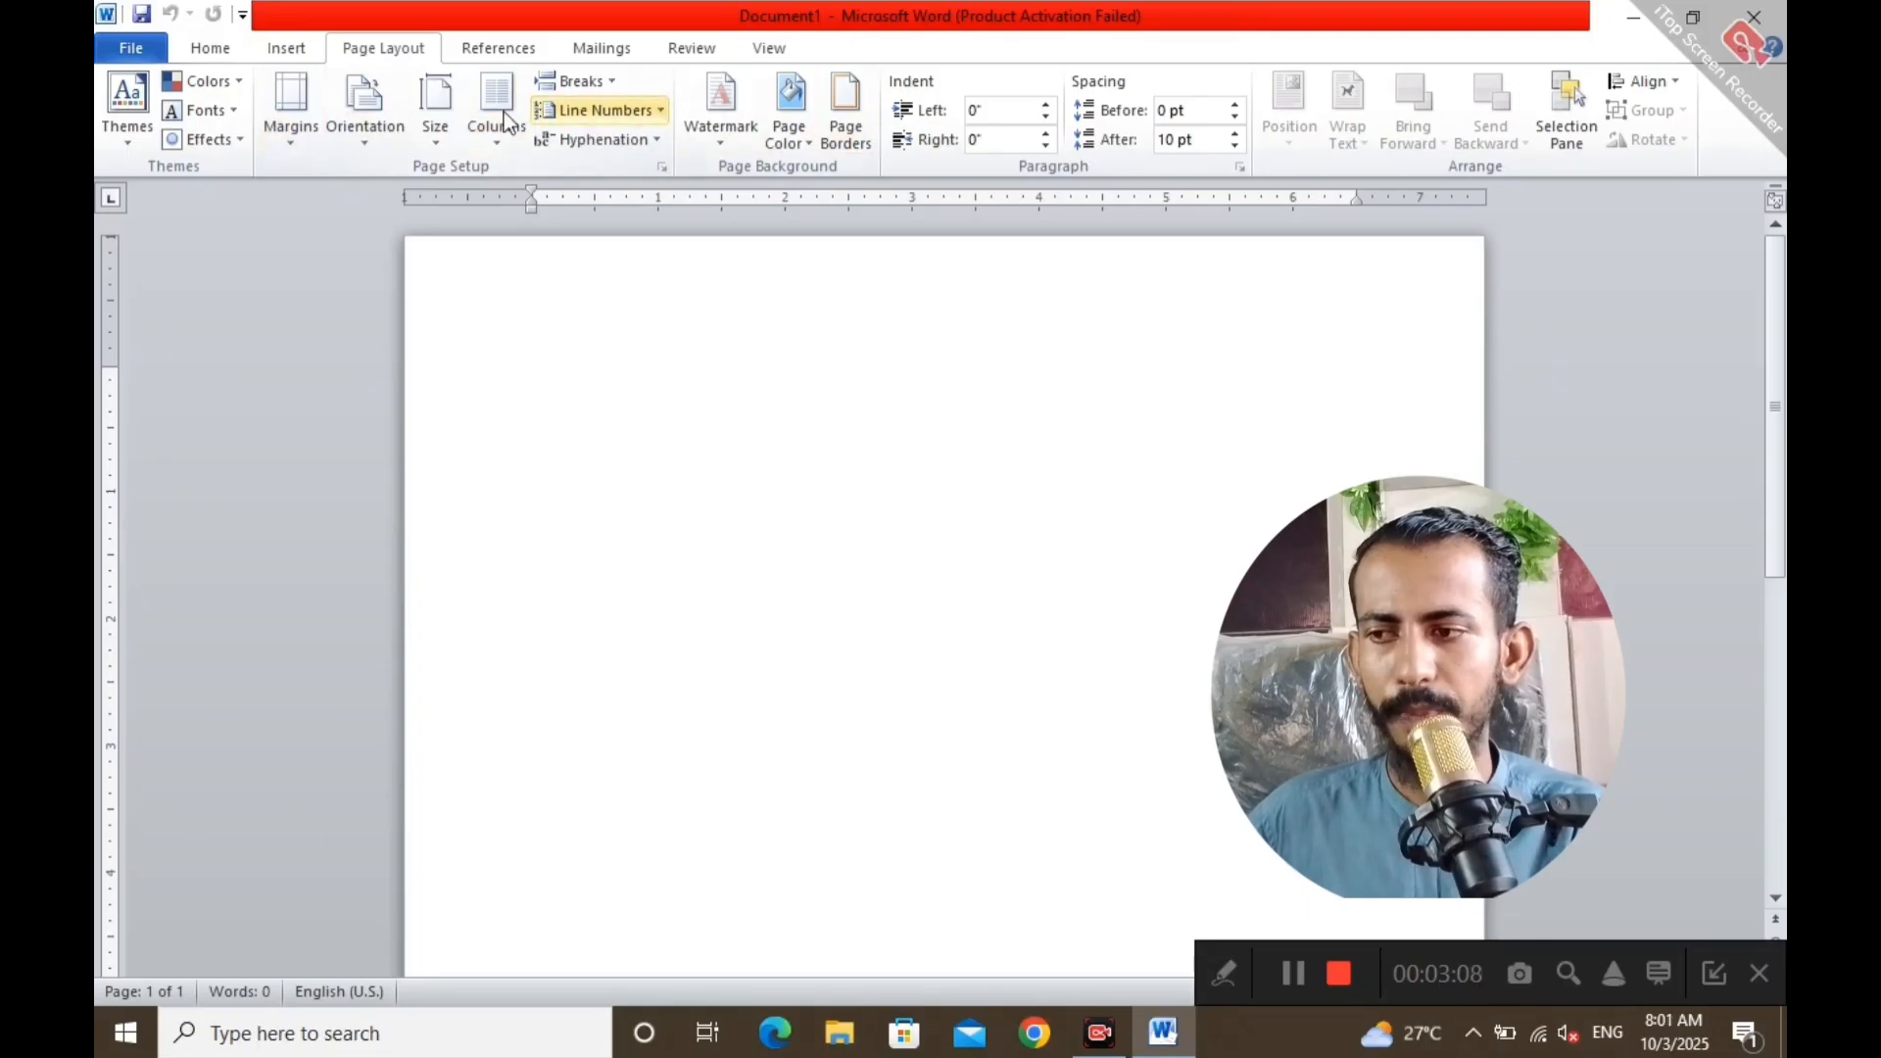
pyautogui.click(299, 140)
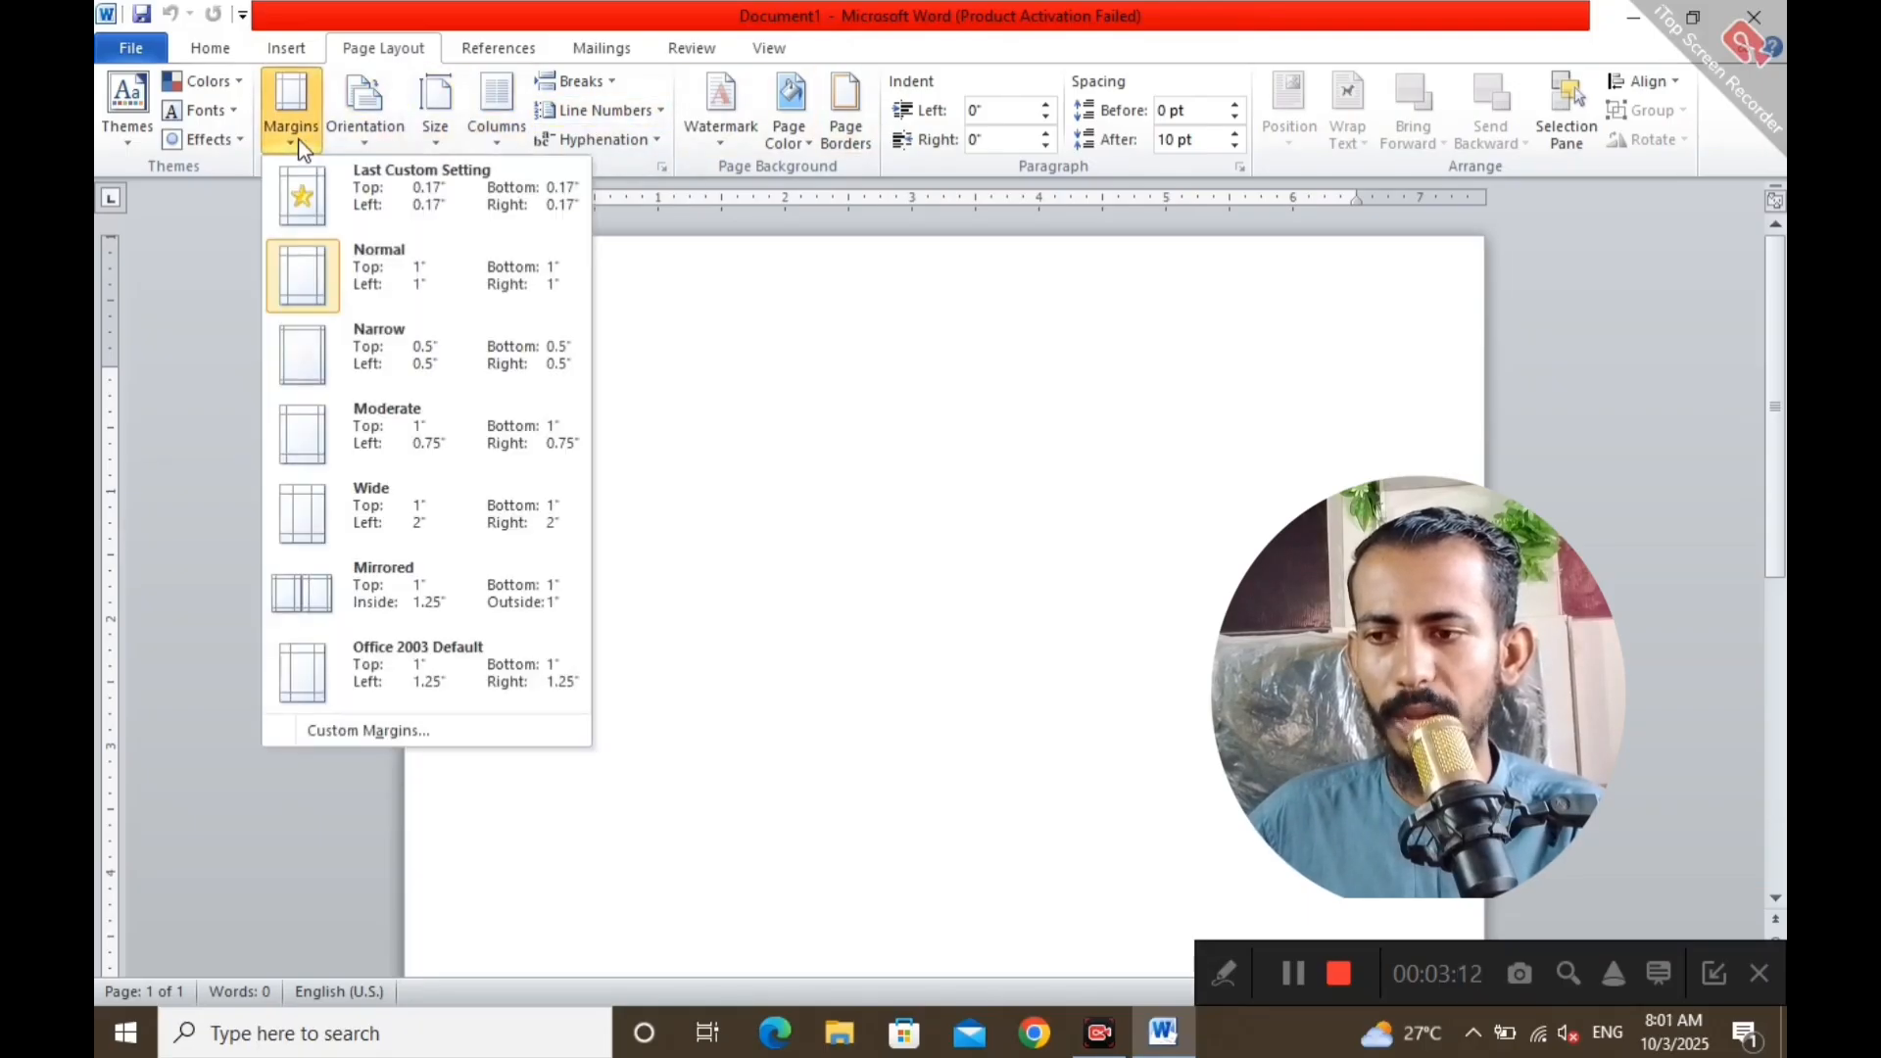
pyautogui.click(381, 352)
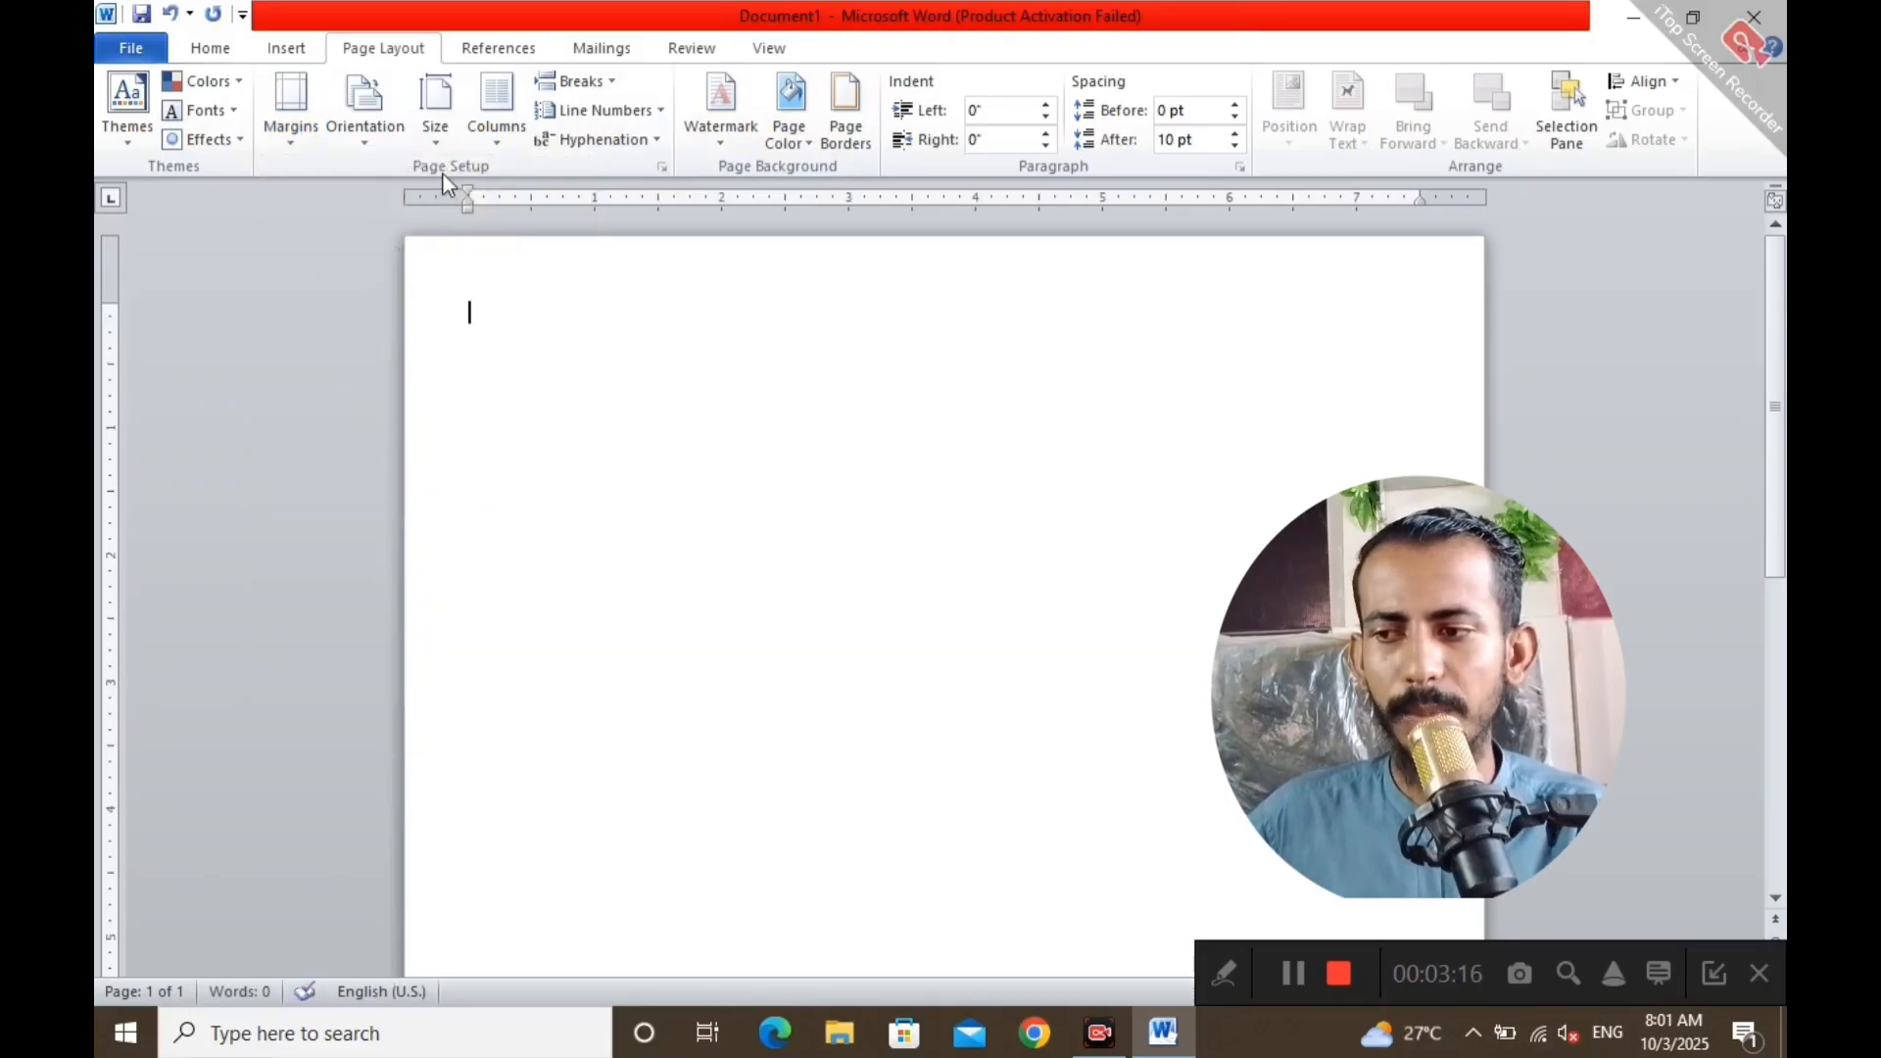
pyautogui.click(438, 140)
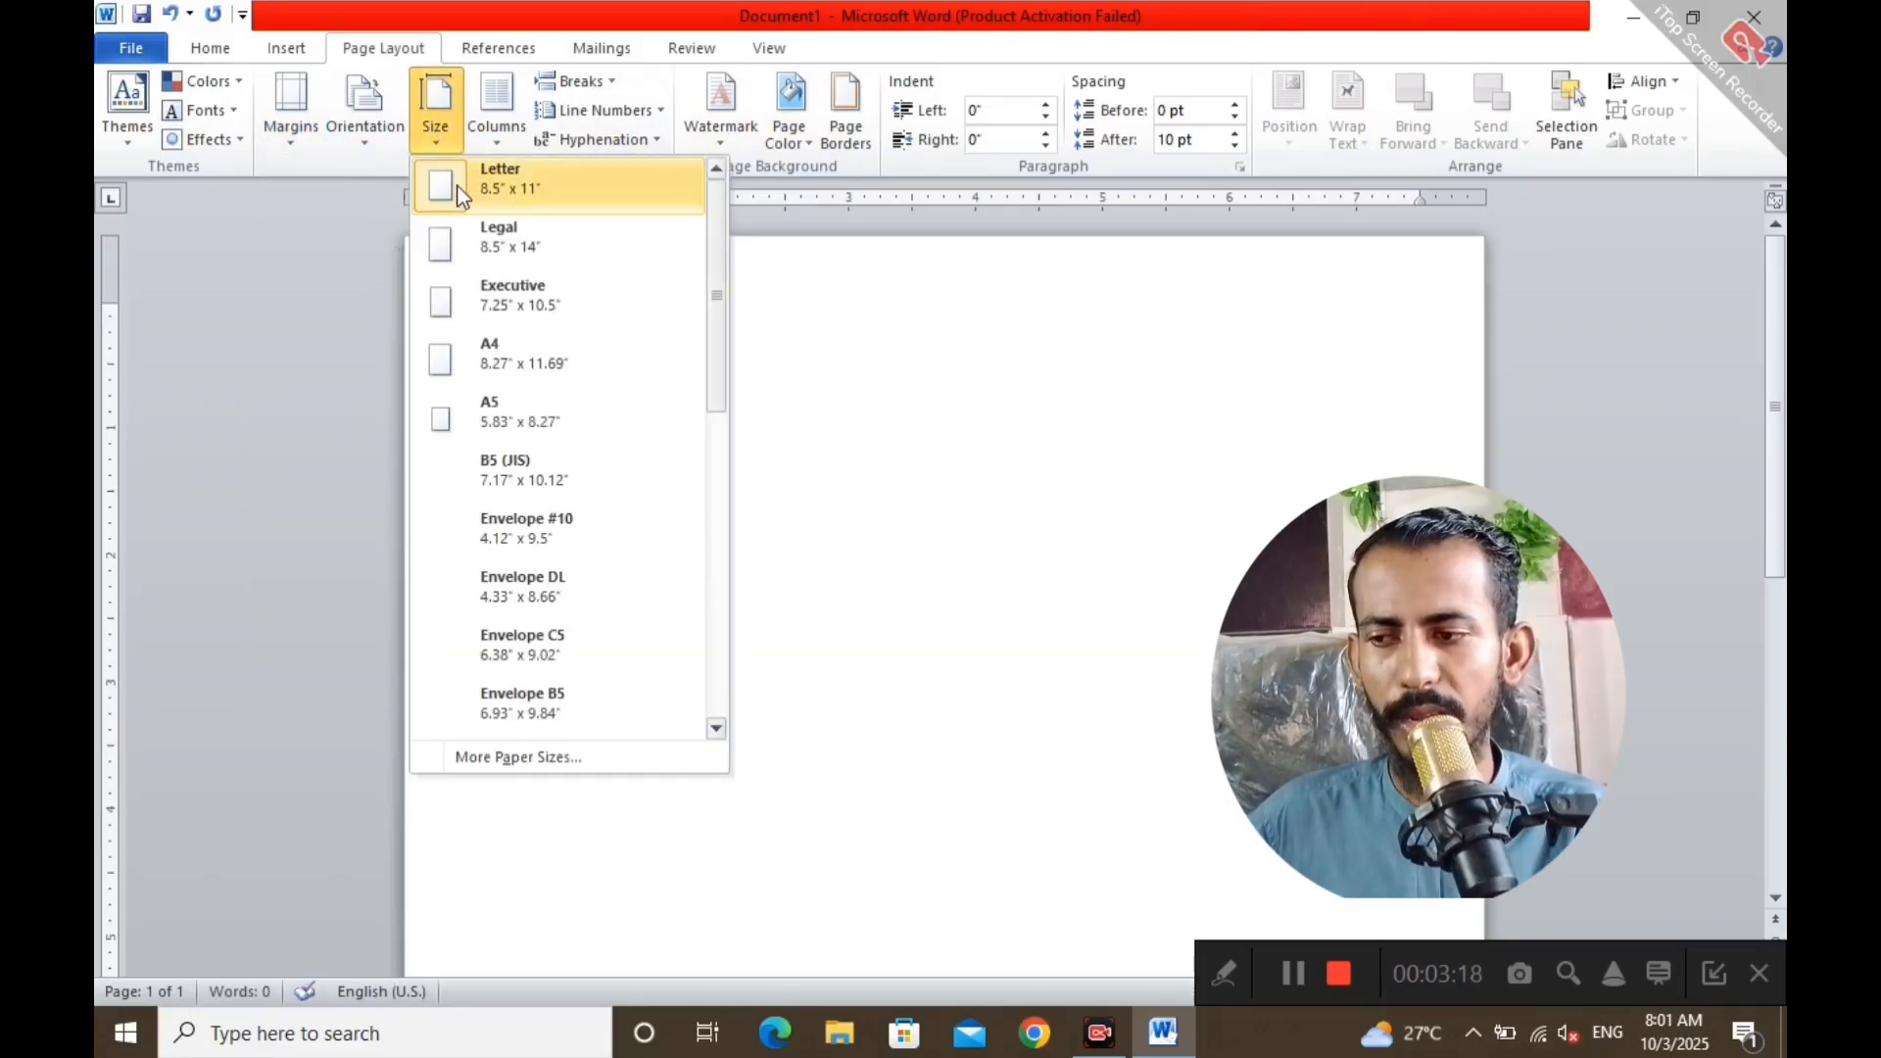
pyautogui.click(535, 355)
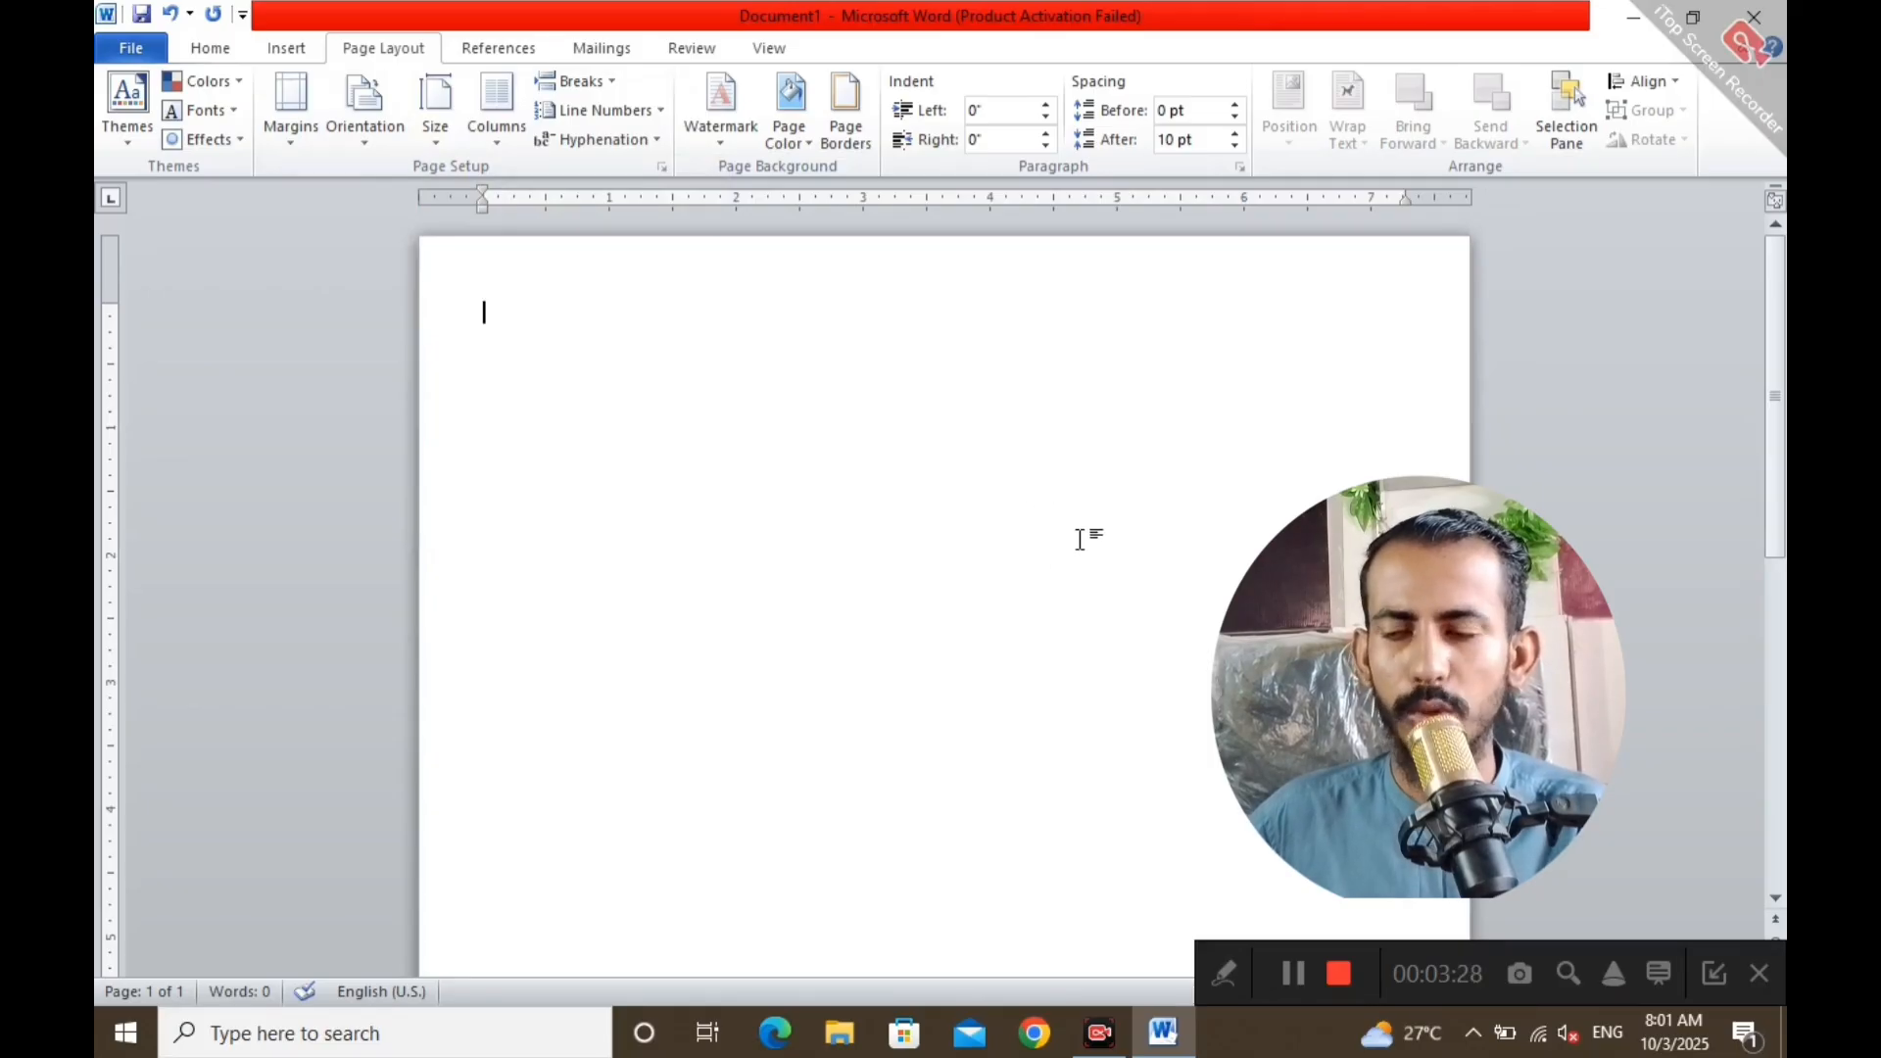
# Enter the text "Alpha institute of it" on the first line of the document
pyautogui.click(217, 60)
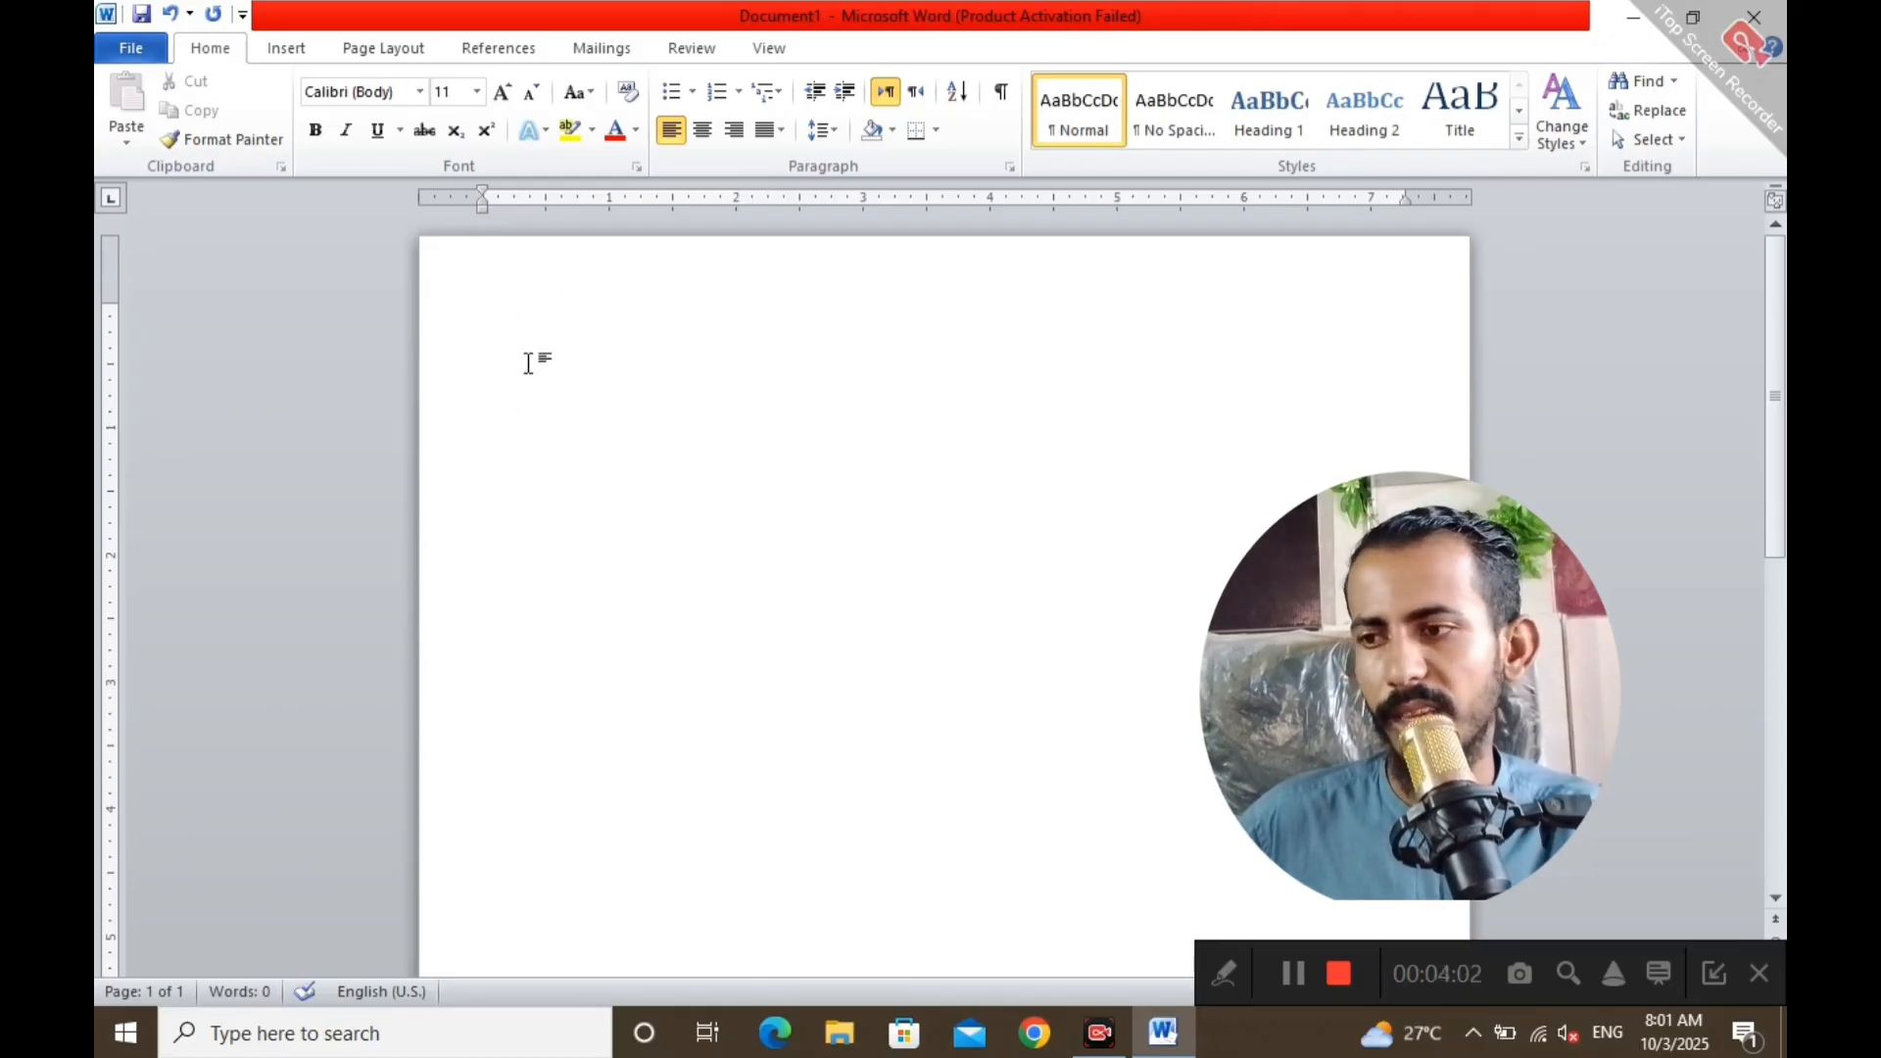
pyautogui.write('A')
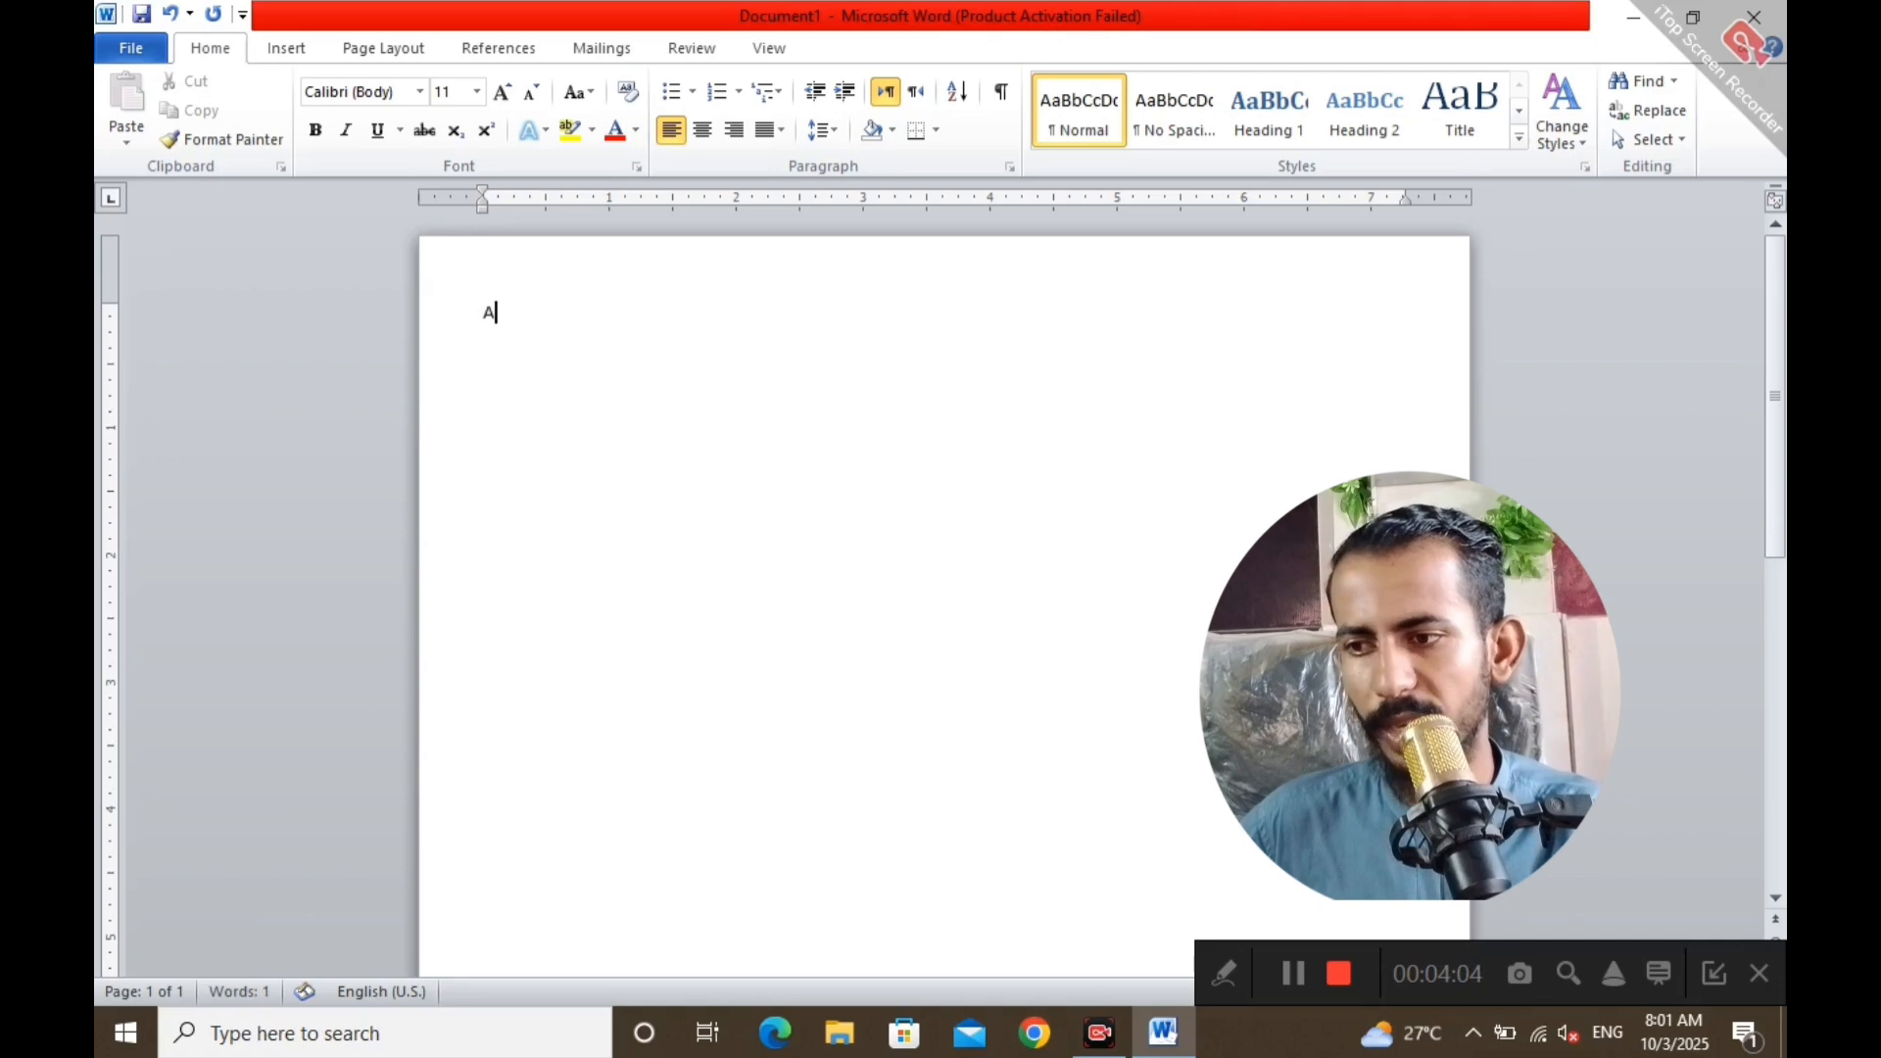
pyautogui.write('lp')
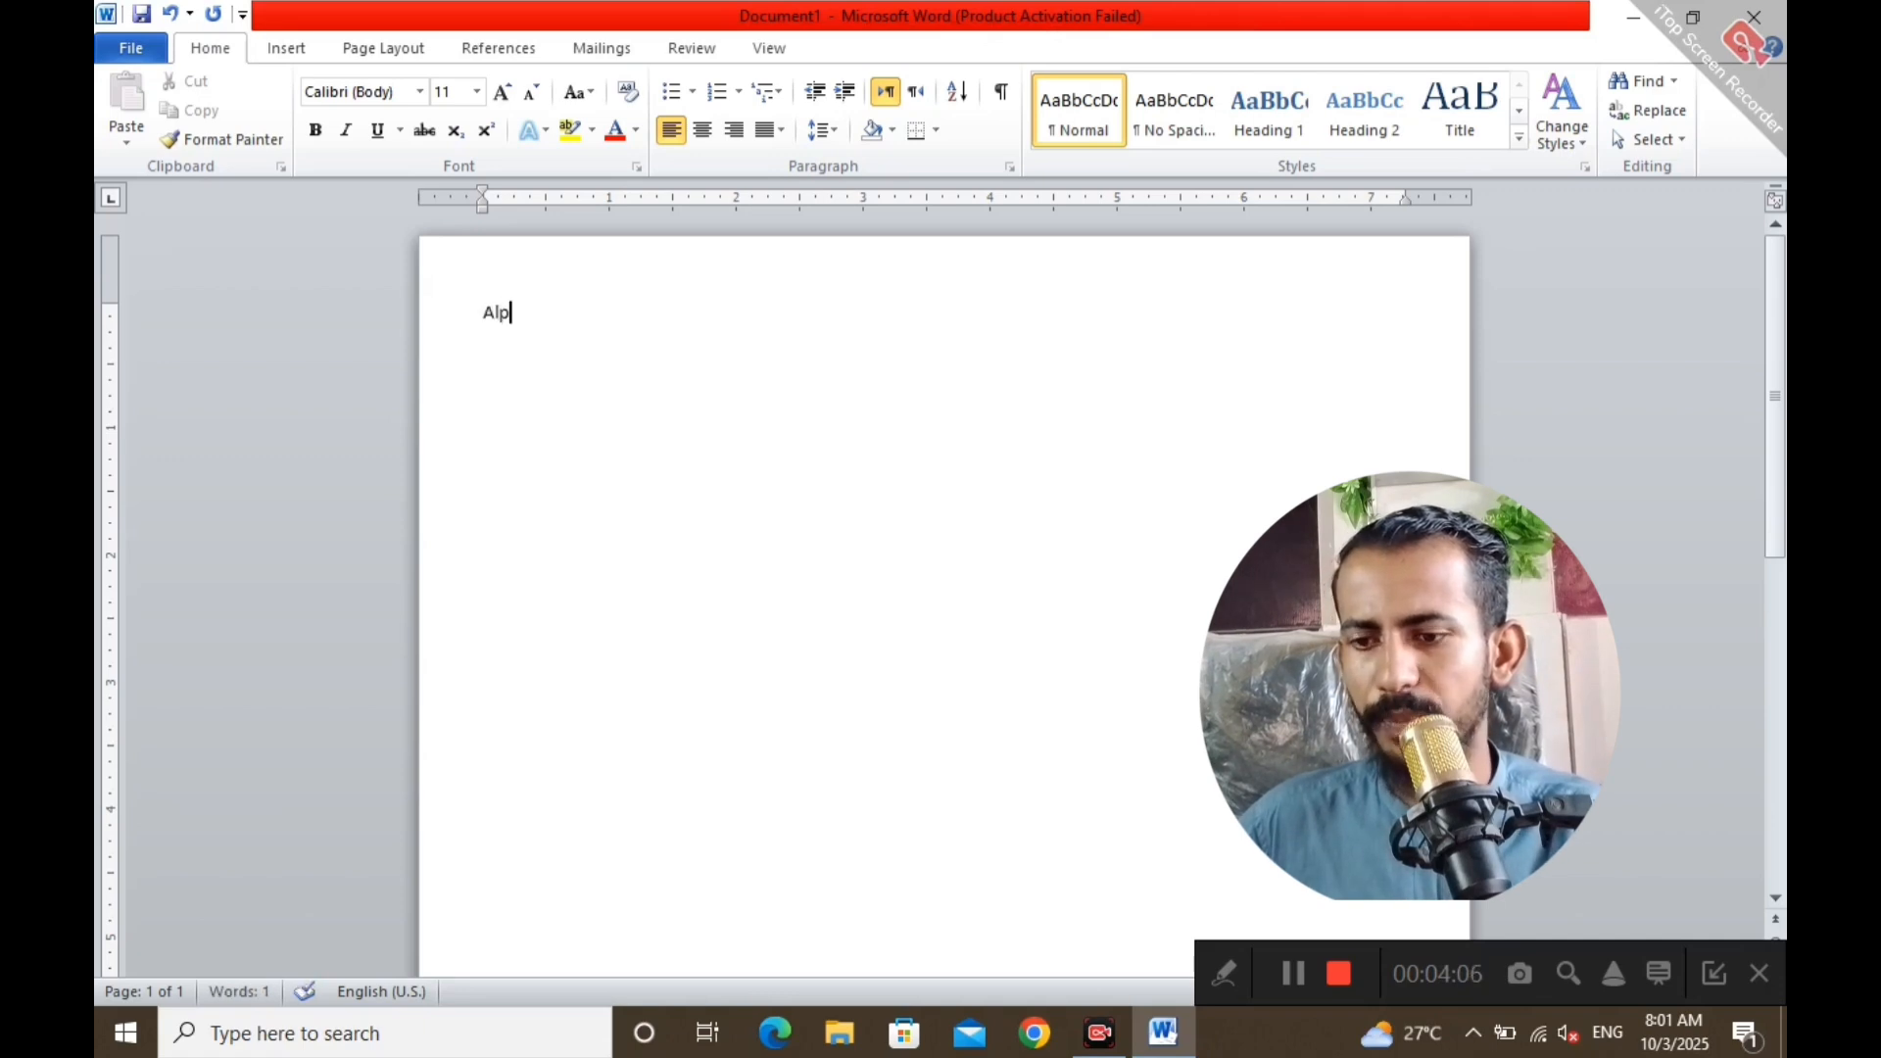
pyautogui.write('ha')
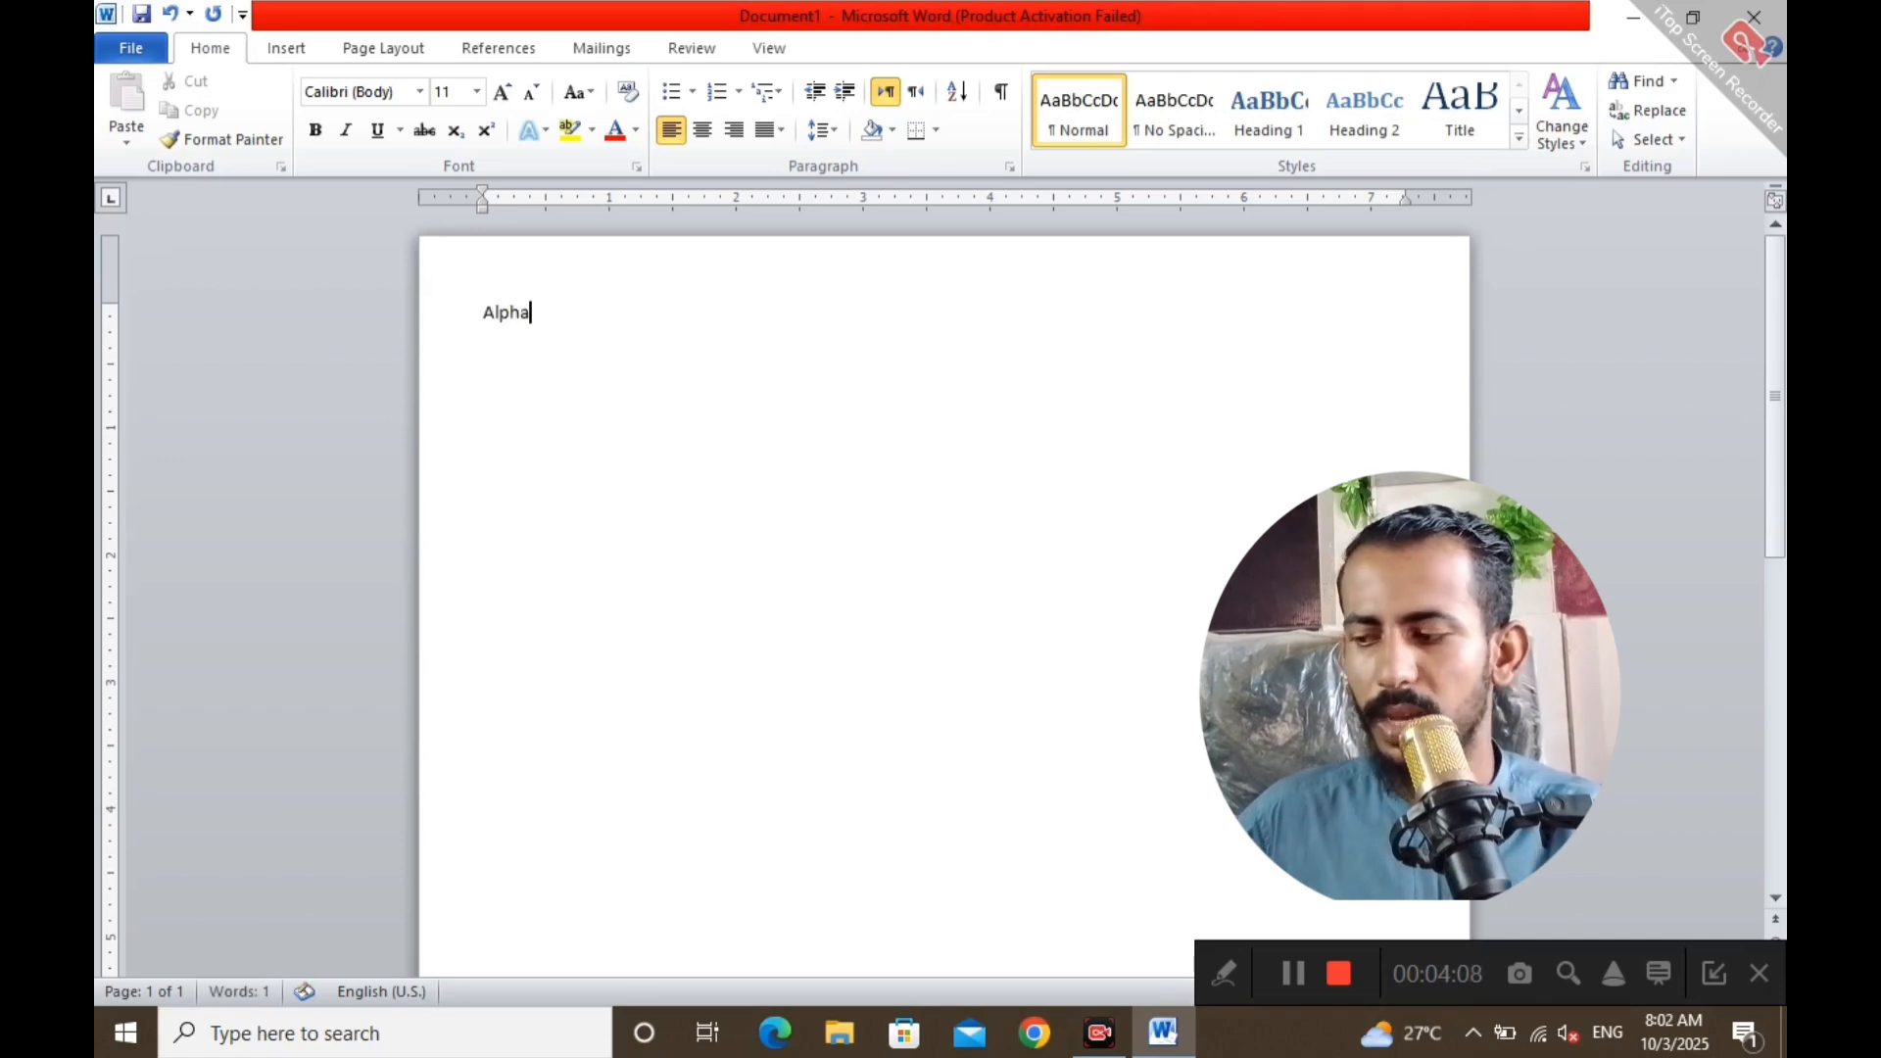
pyautogui.write(' in')
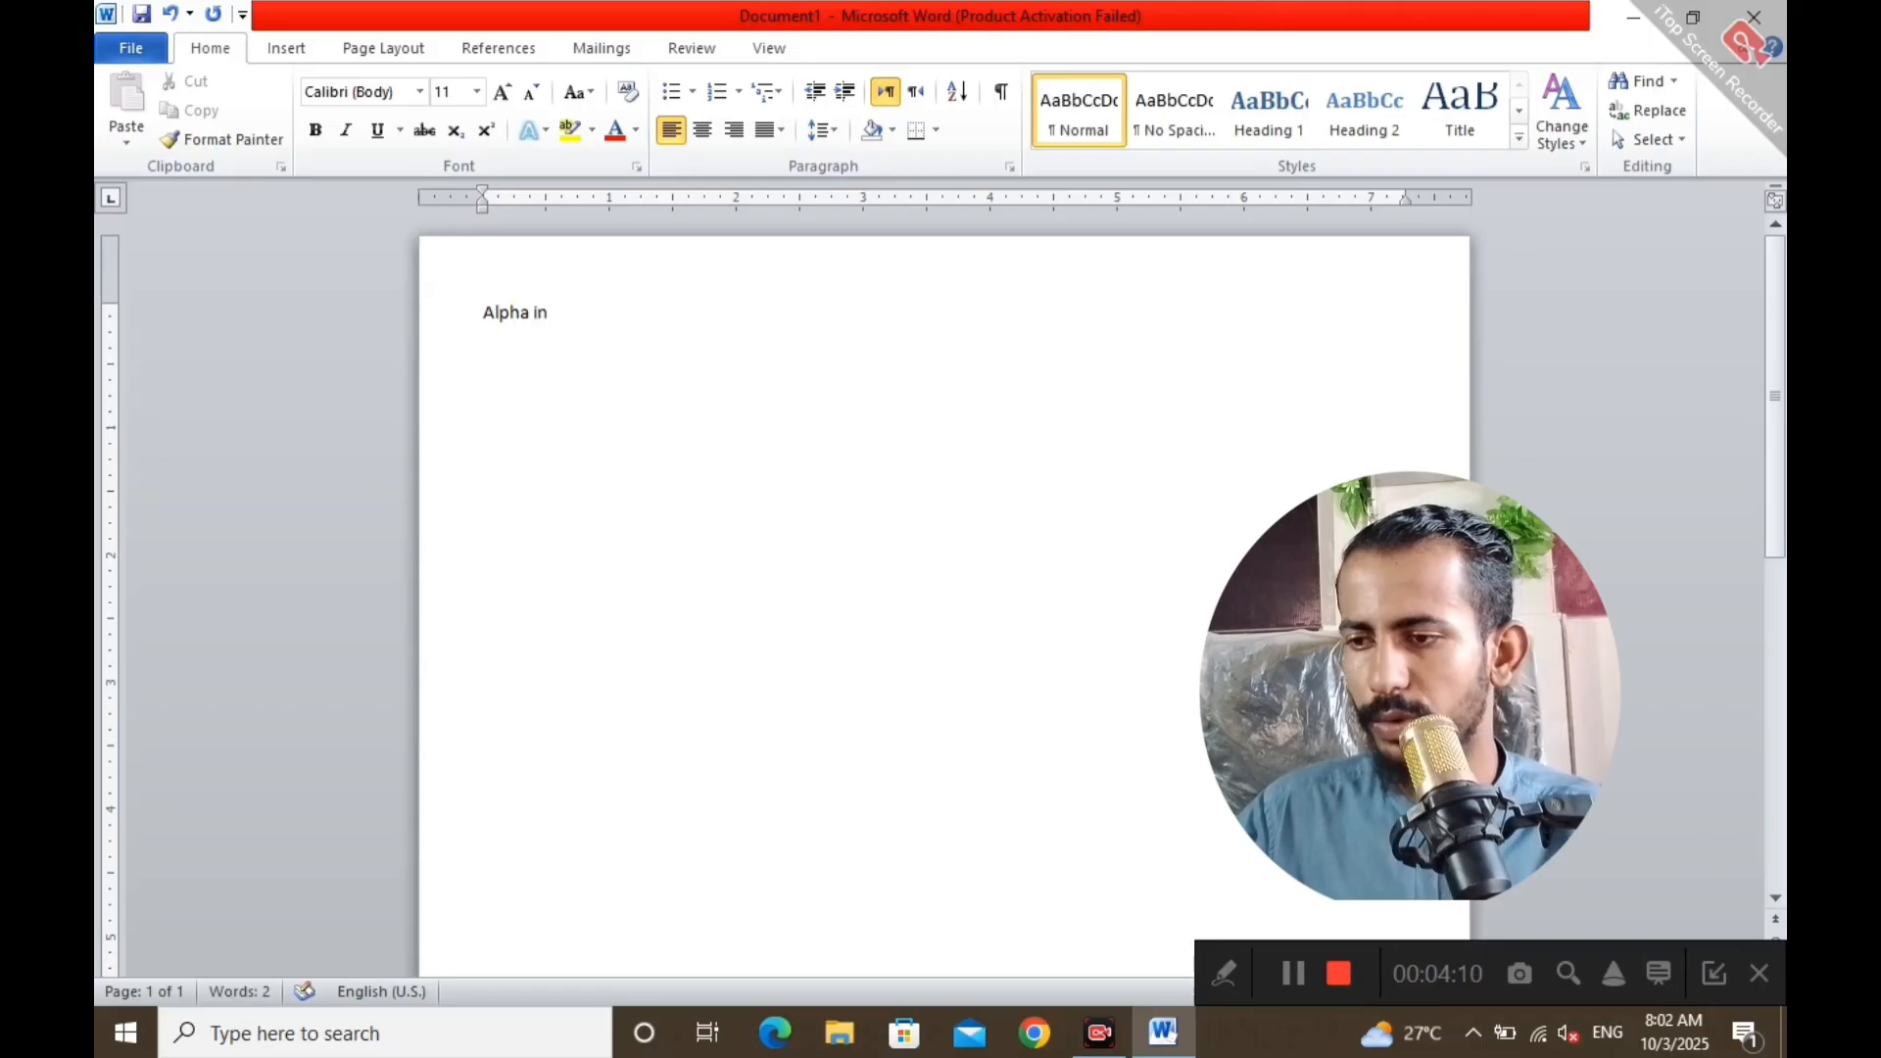
pyautogui.write('stitu')
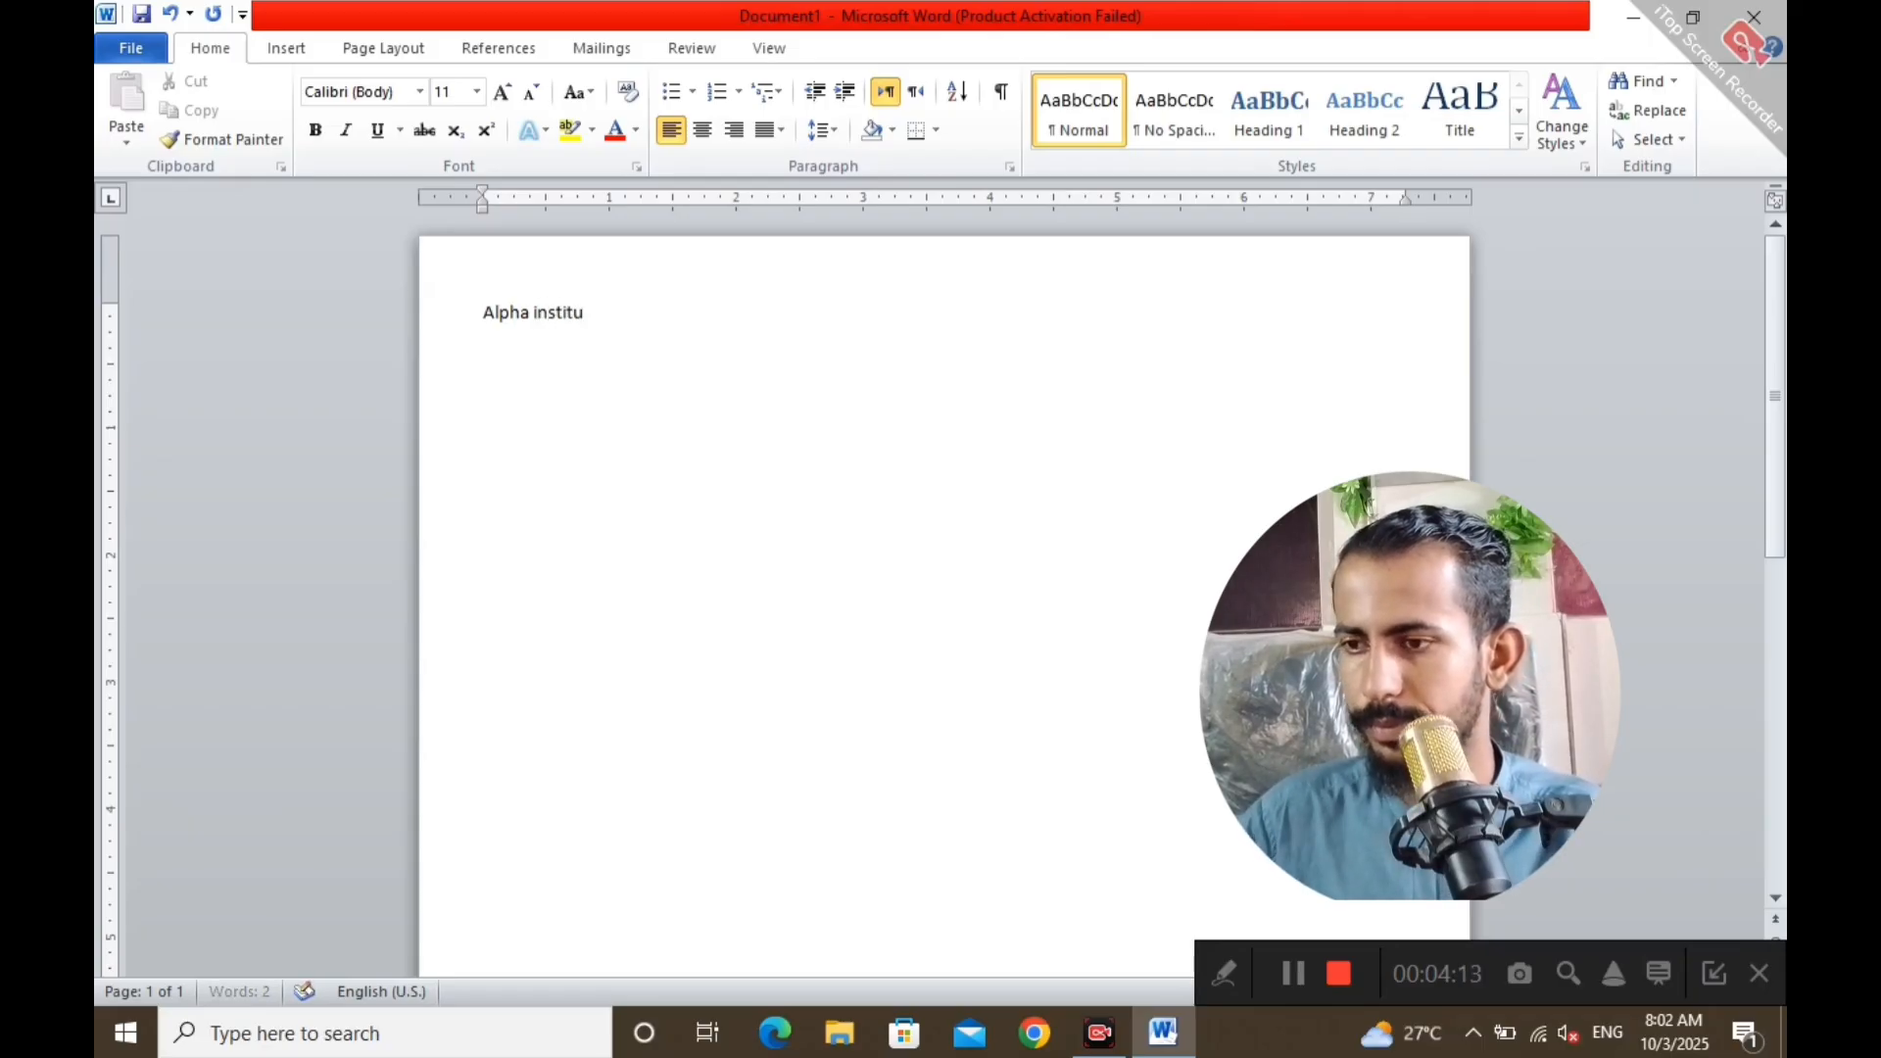
pyautogui.write('te ')
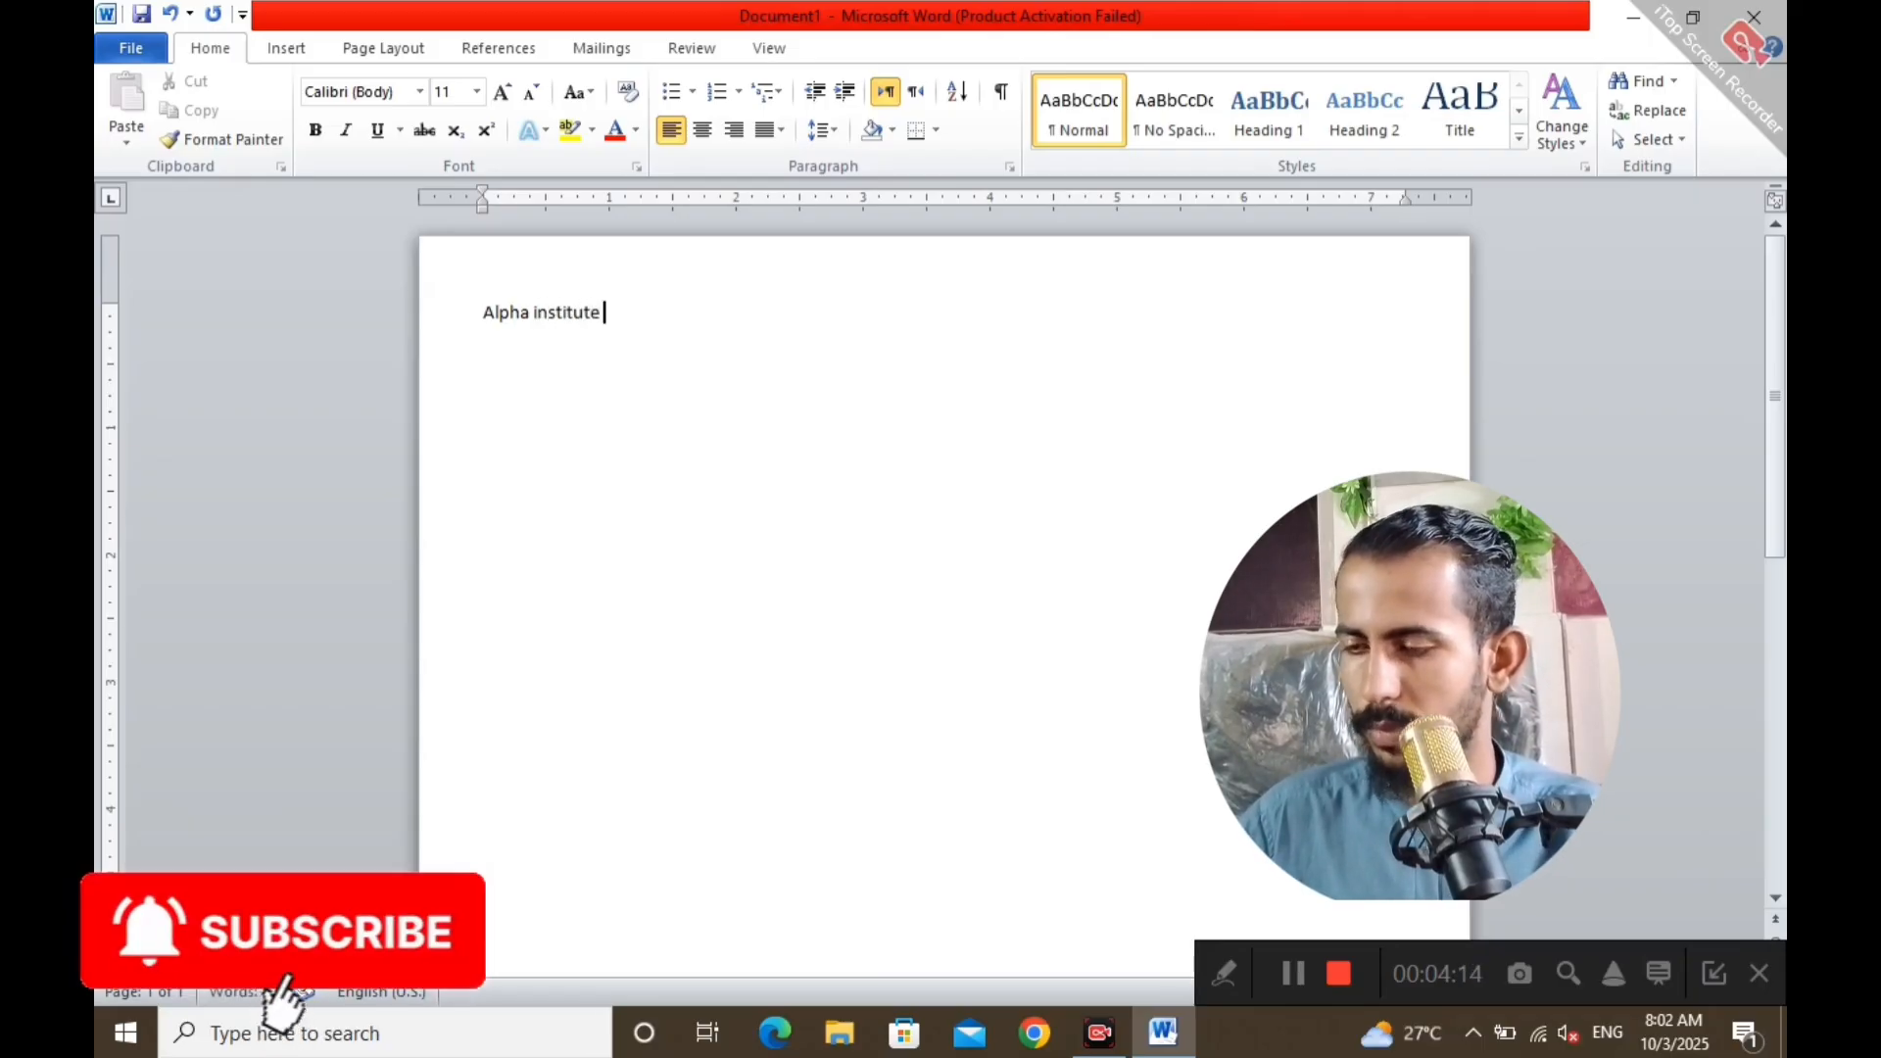
pyautogui.write('of it')
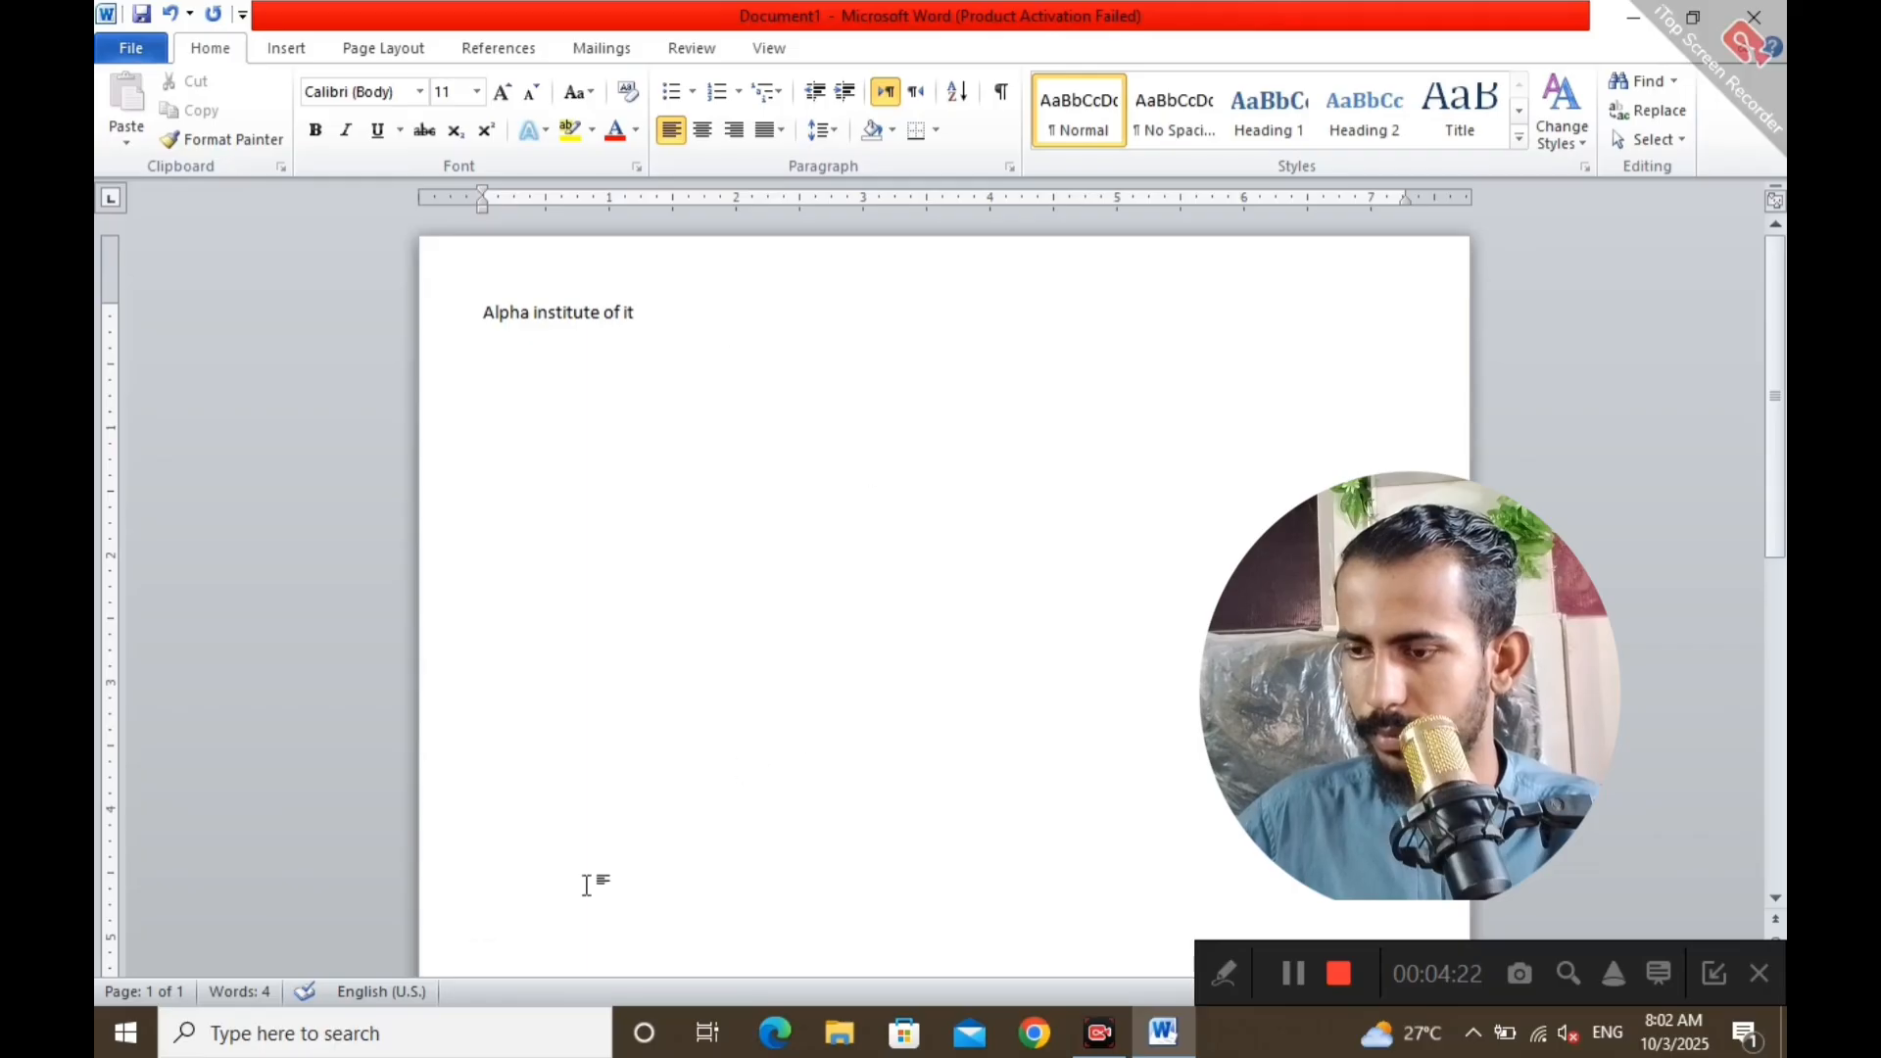
pyautogui.tripleClick(653, 315)
pyautogui.click(666, 329)
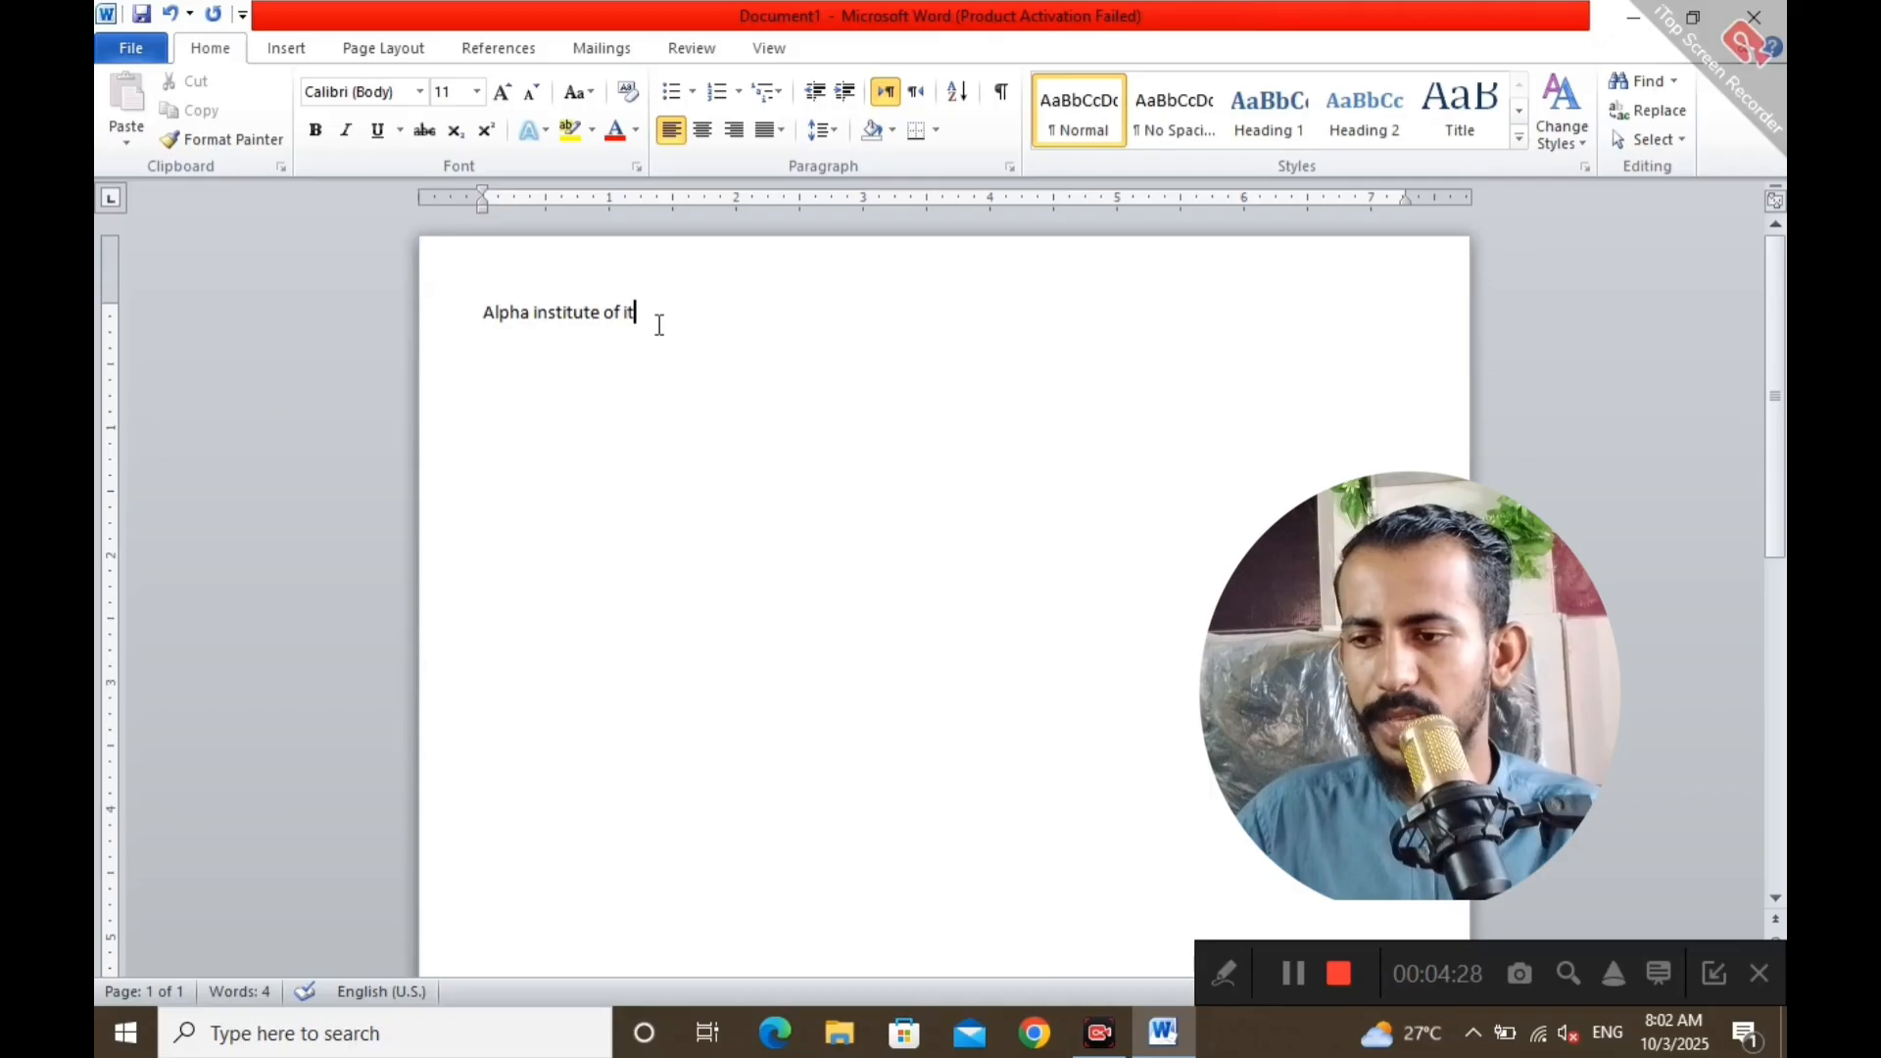
pyautogui.tripleClick(650, 309)
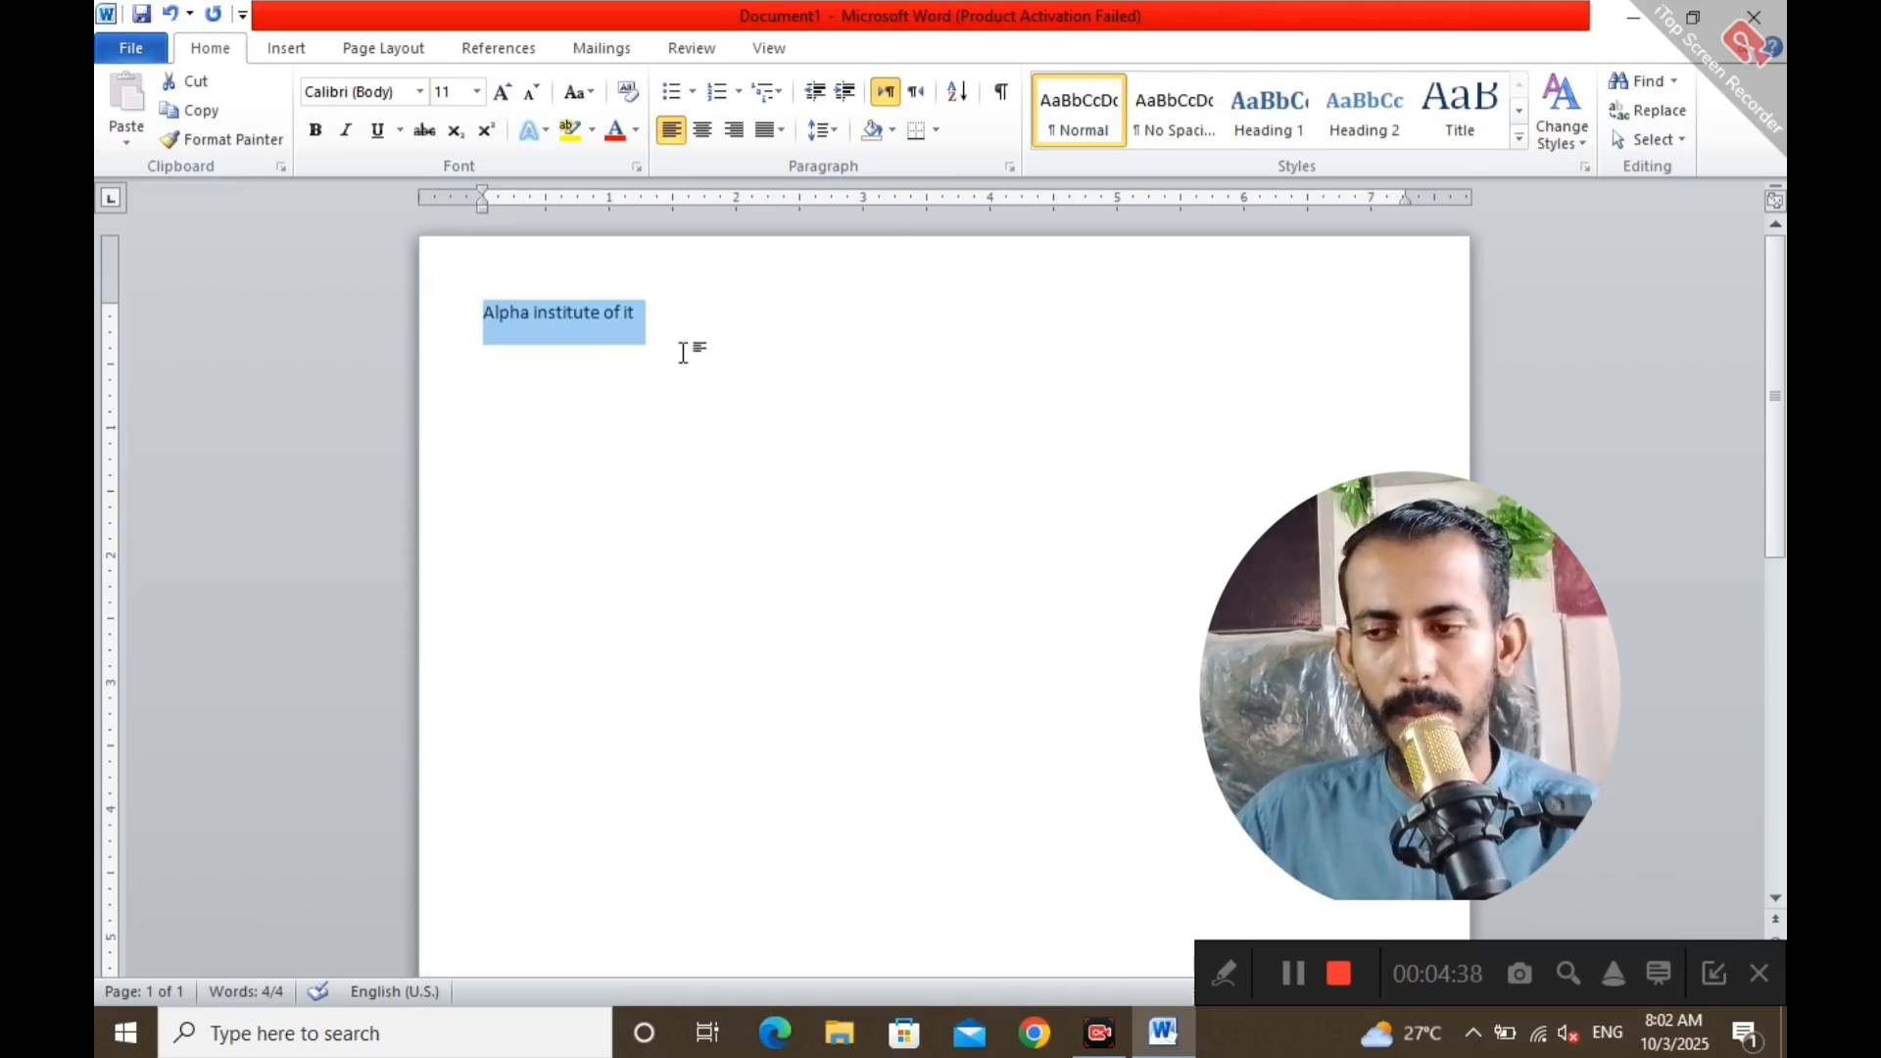
pyautogui.click(711, 325)
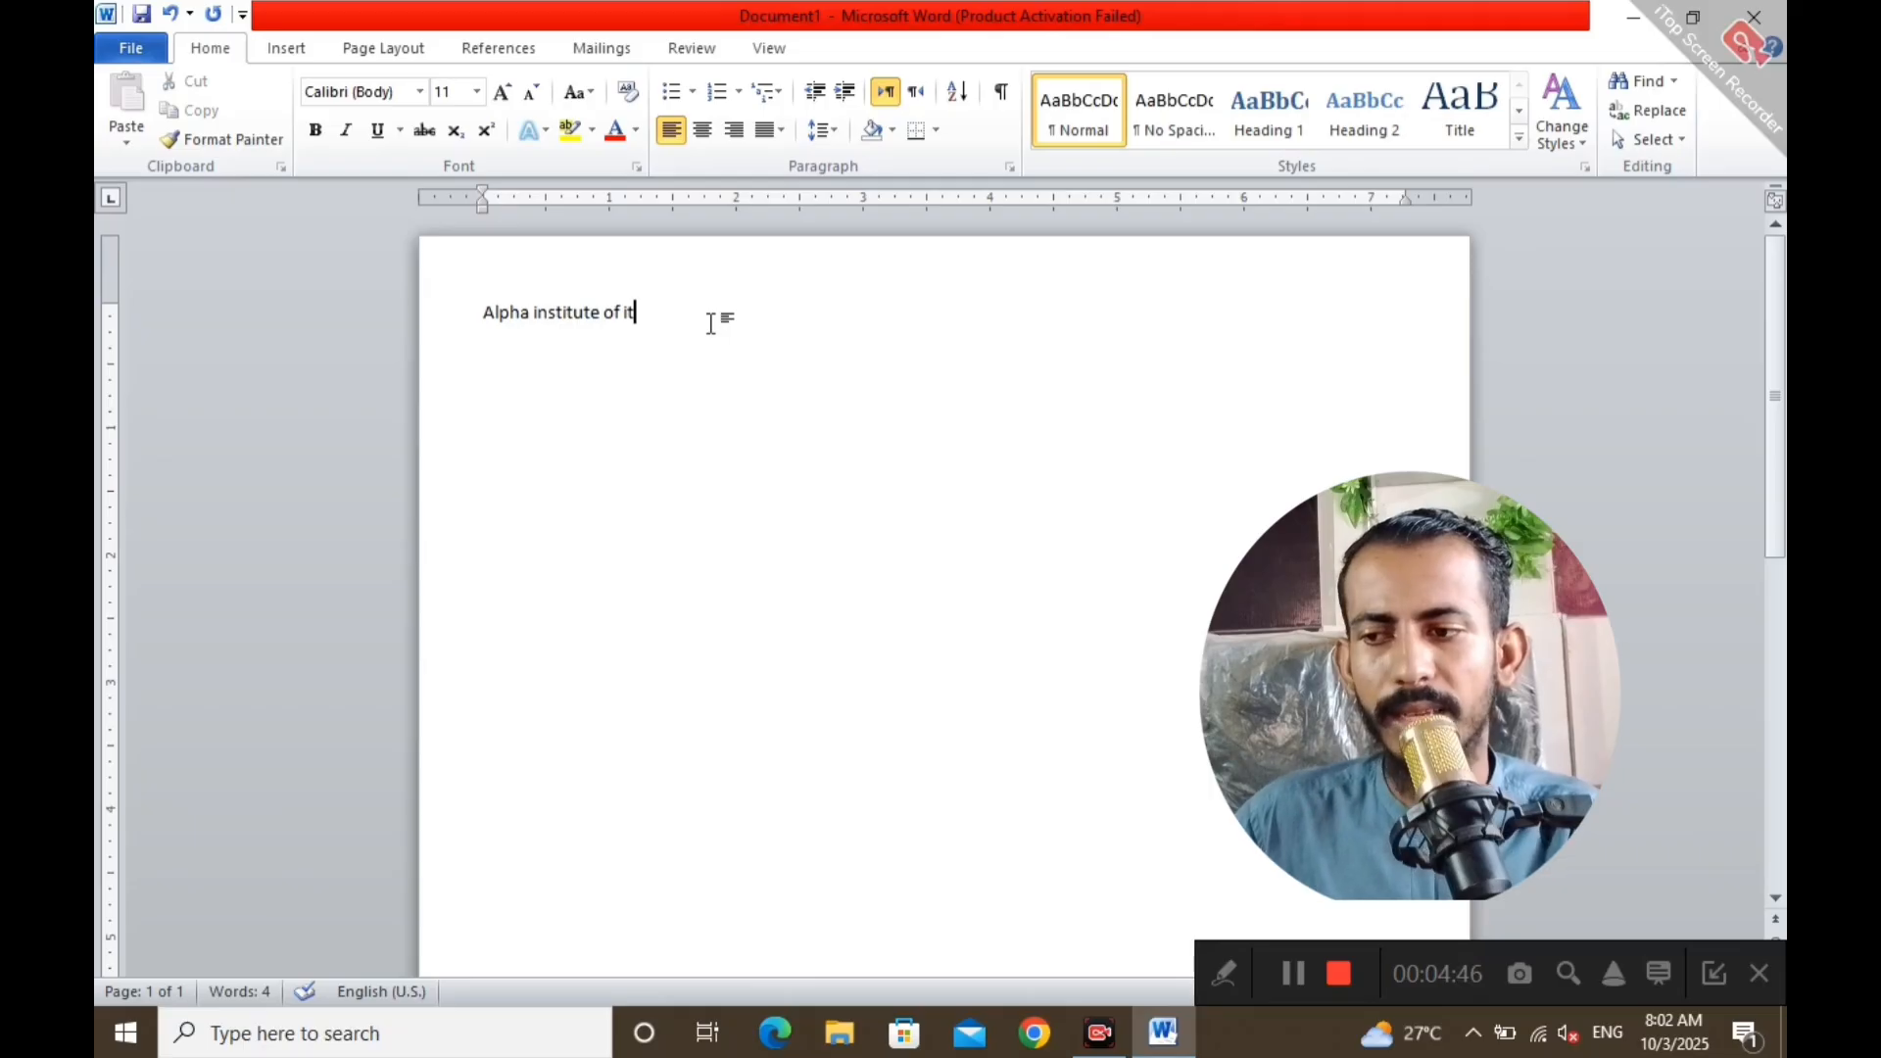
# Set the font size of all the text in the document to 48
pyautogui.hotkey('ctrl', 'a')
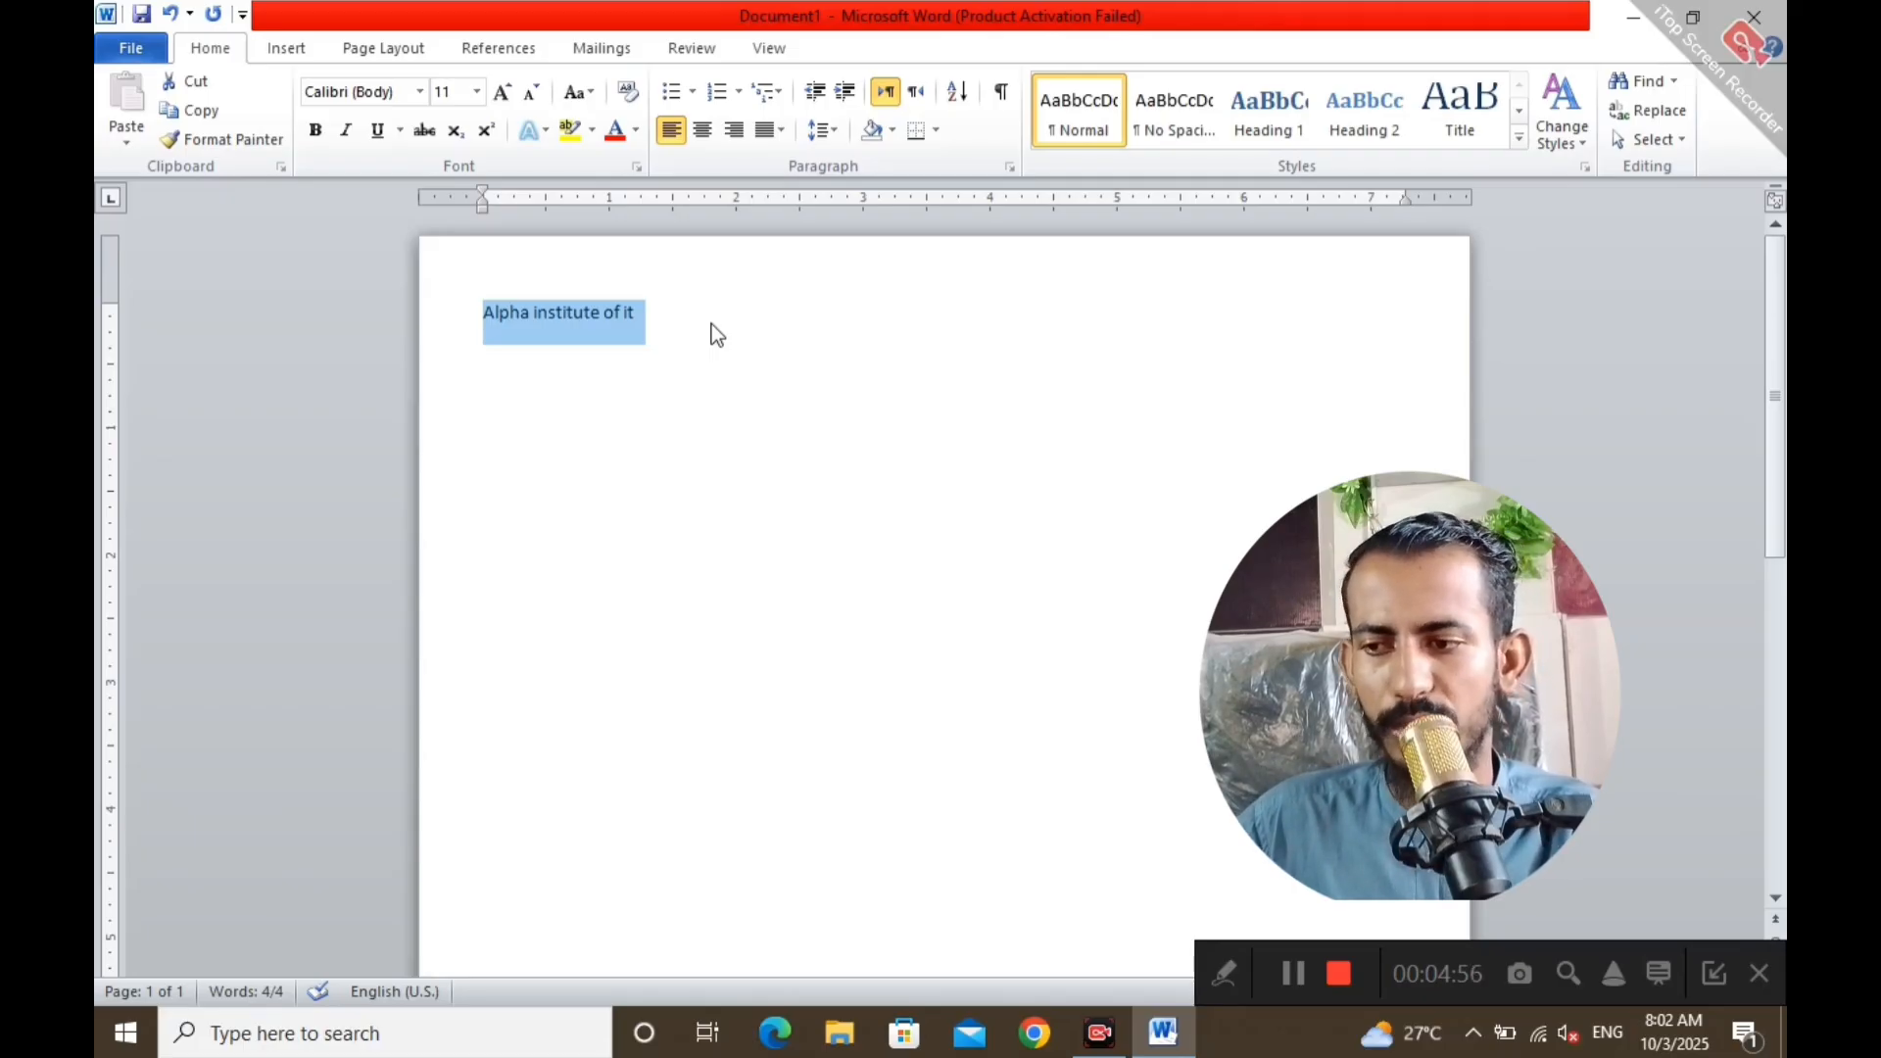
pyautogui.click(477, 92)
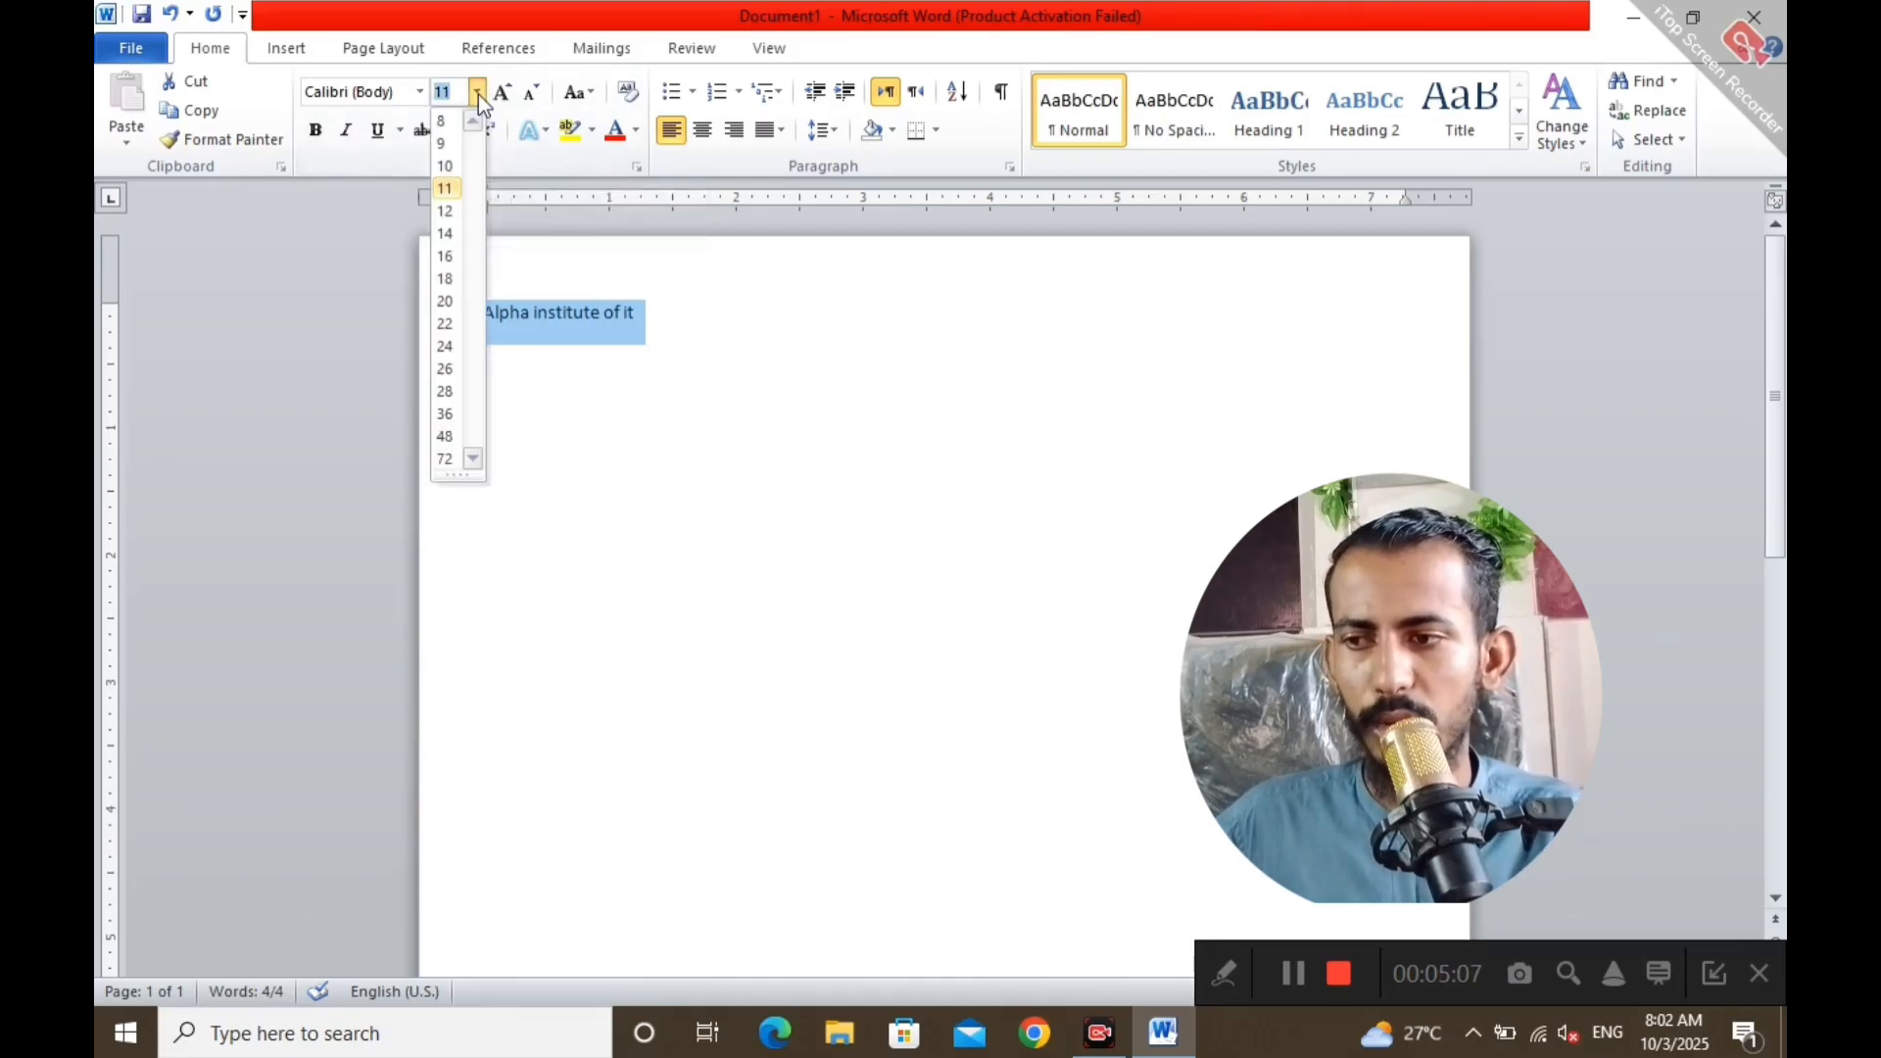
pyautogui.click(449, 437)
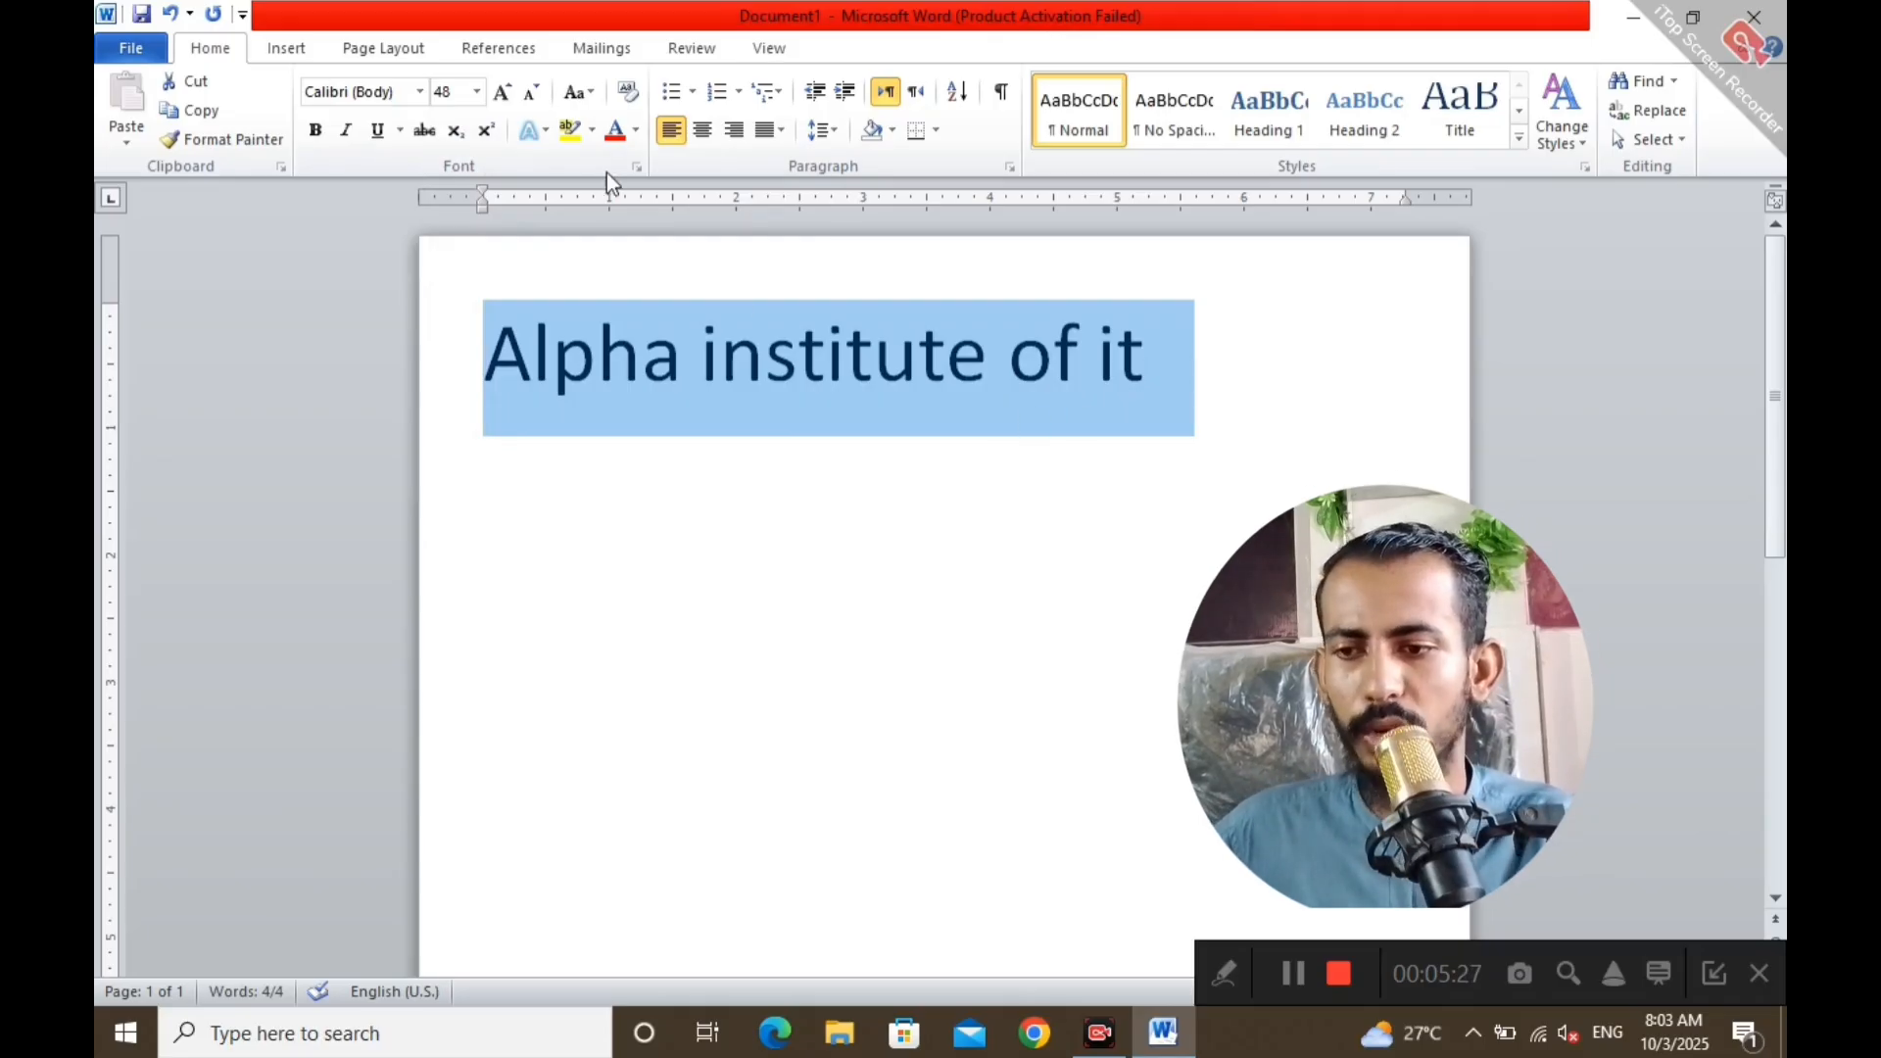
# Recolor the selected line of text orange-red using a standard color from the extended color palette
pyautogui.click(636, 133)
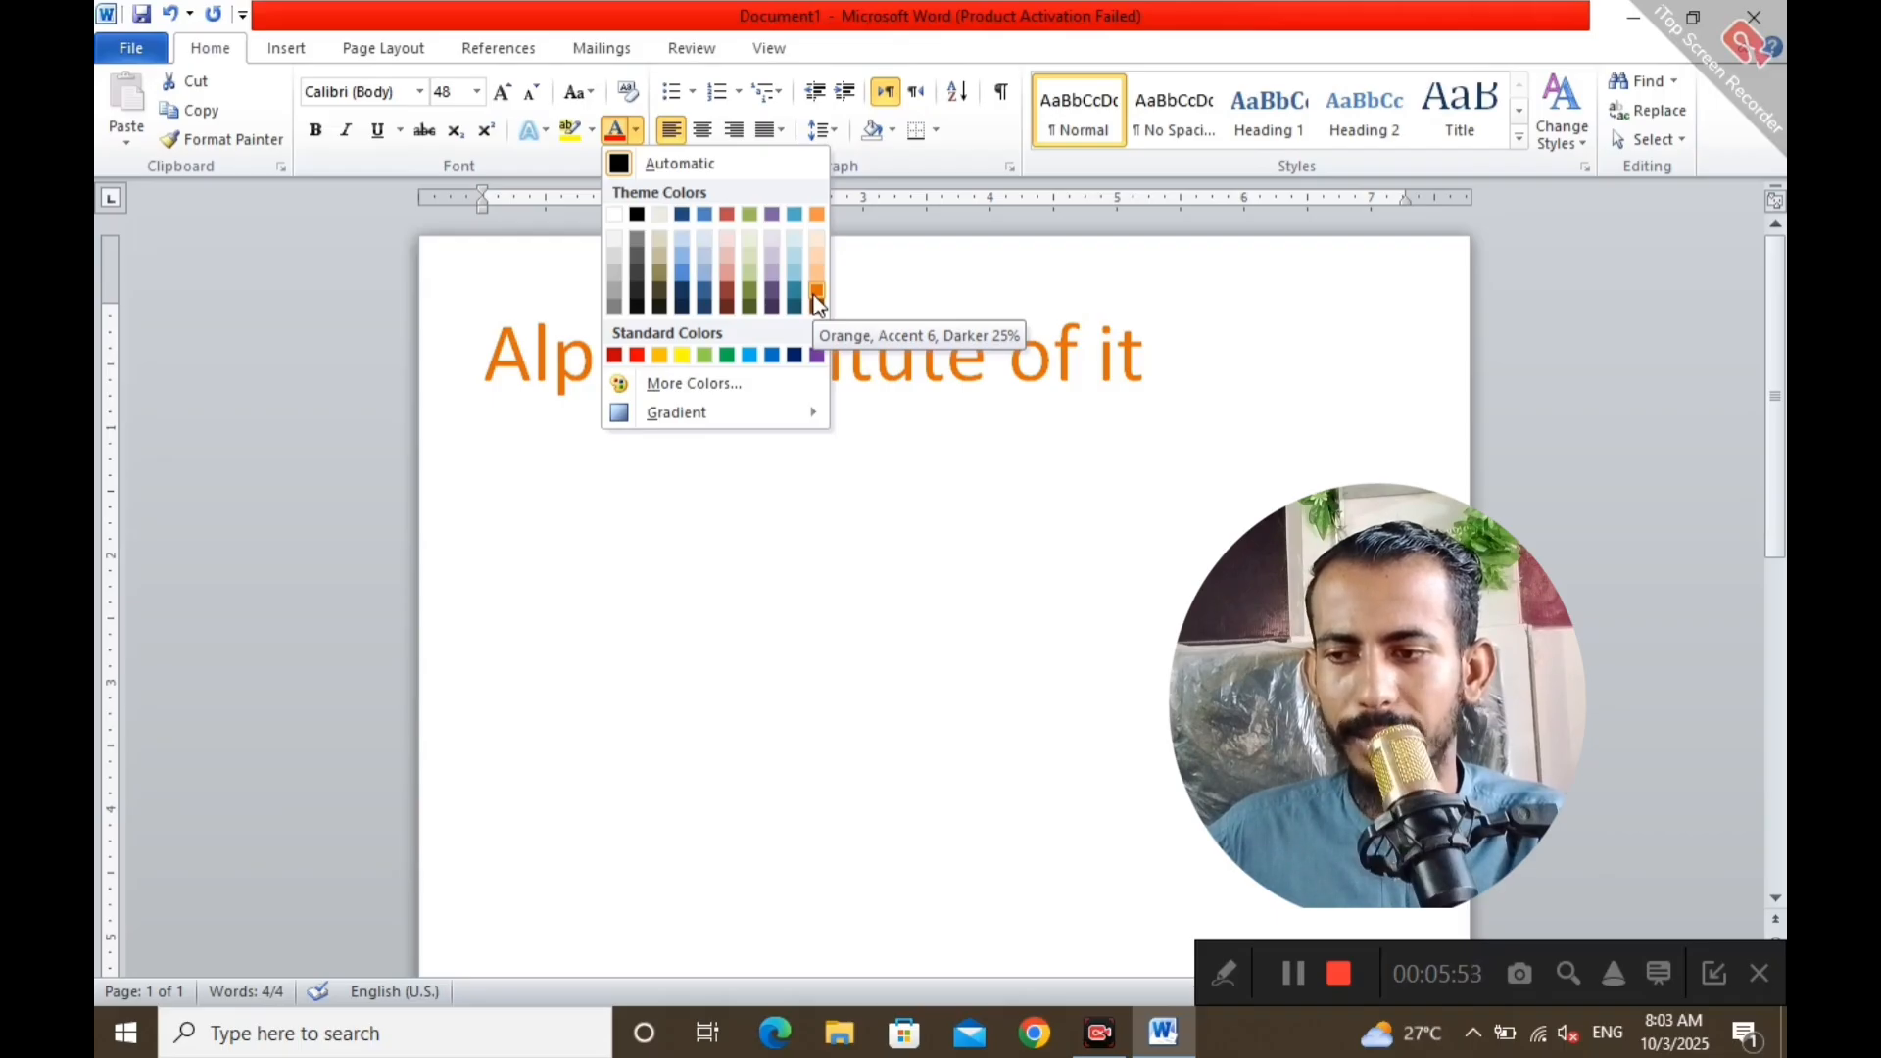
pyautogui.click(716, 382)
pyautogui.click(842, 461)
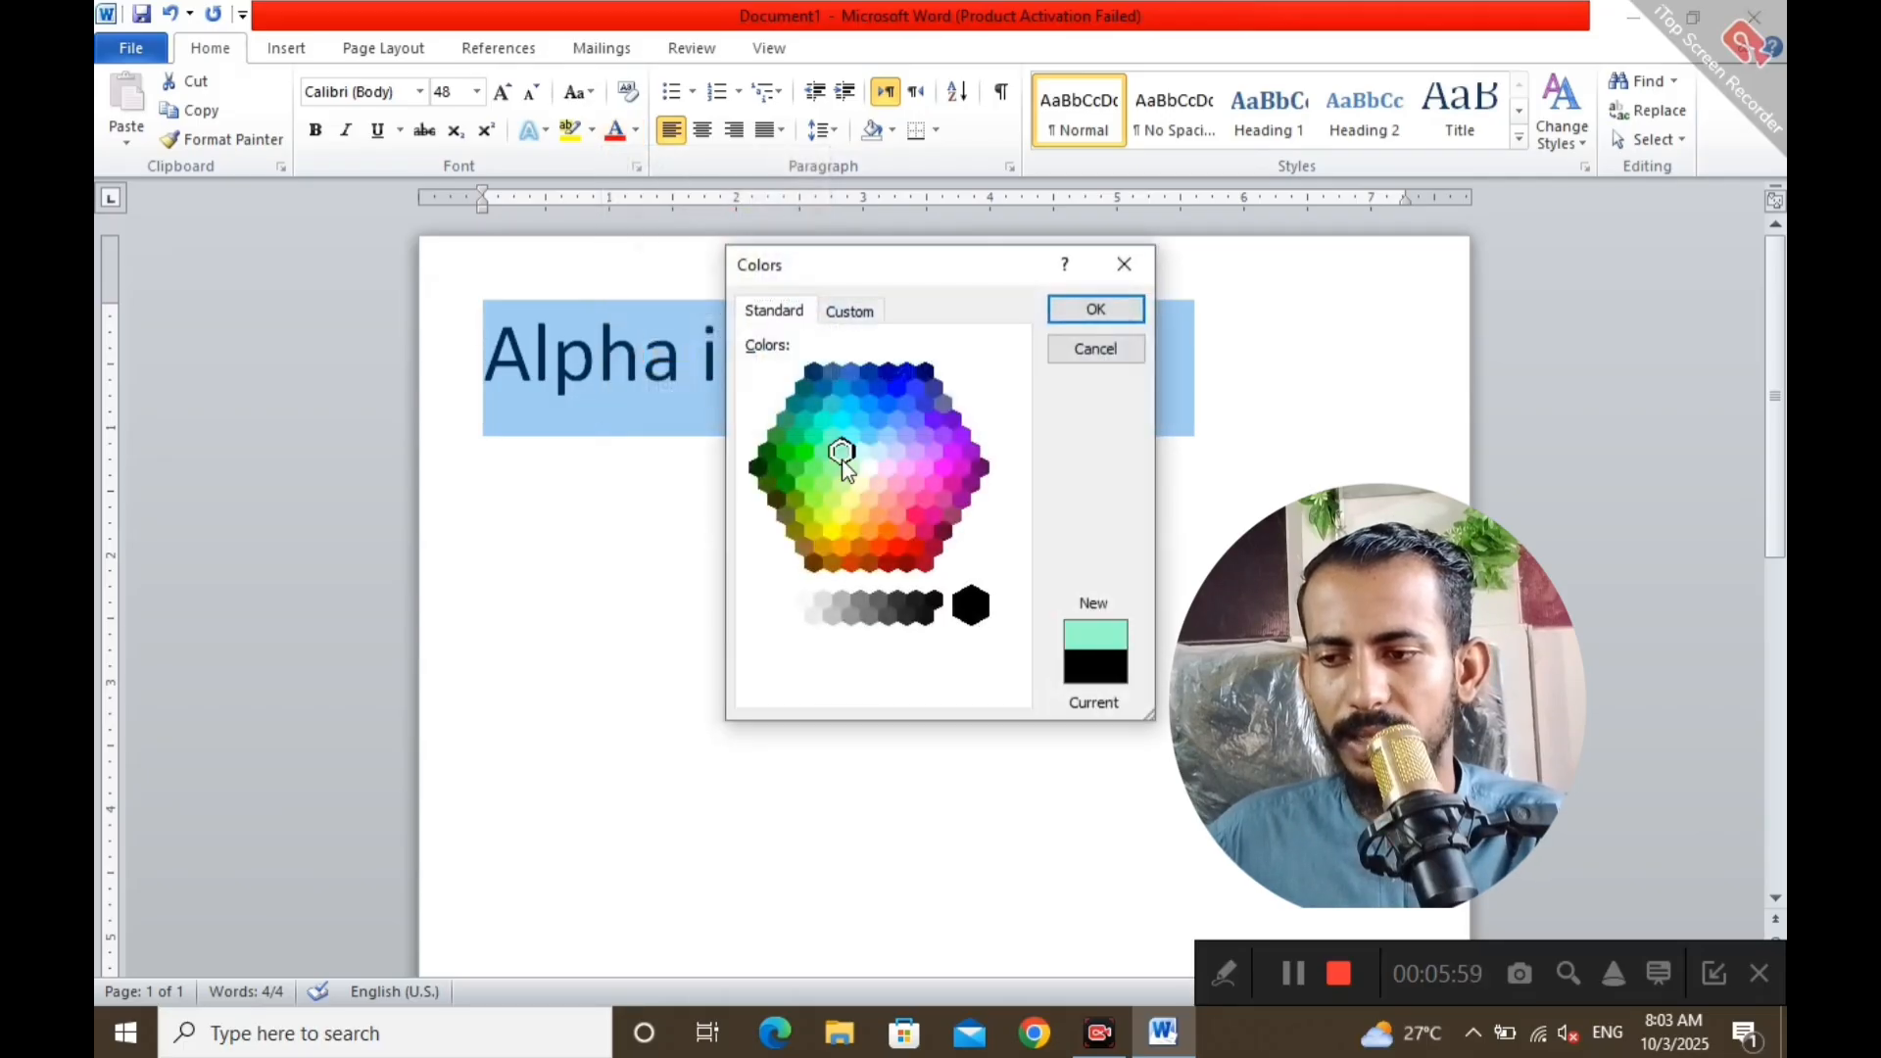
pyautogui.click(853, 513)
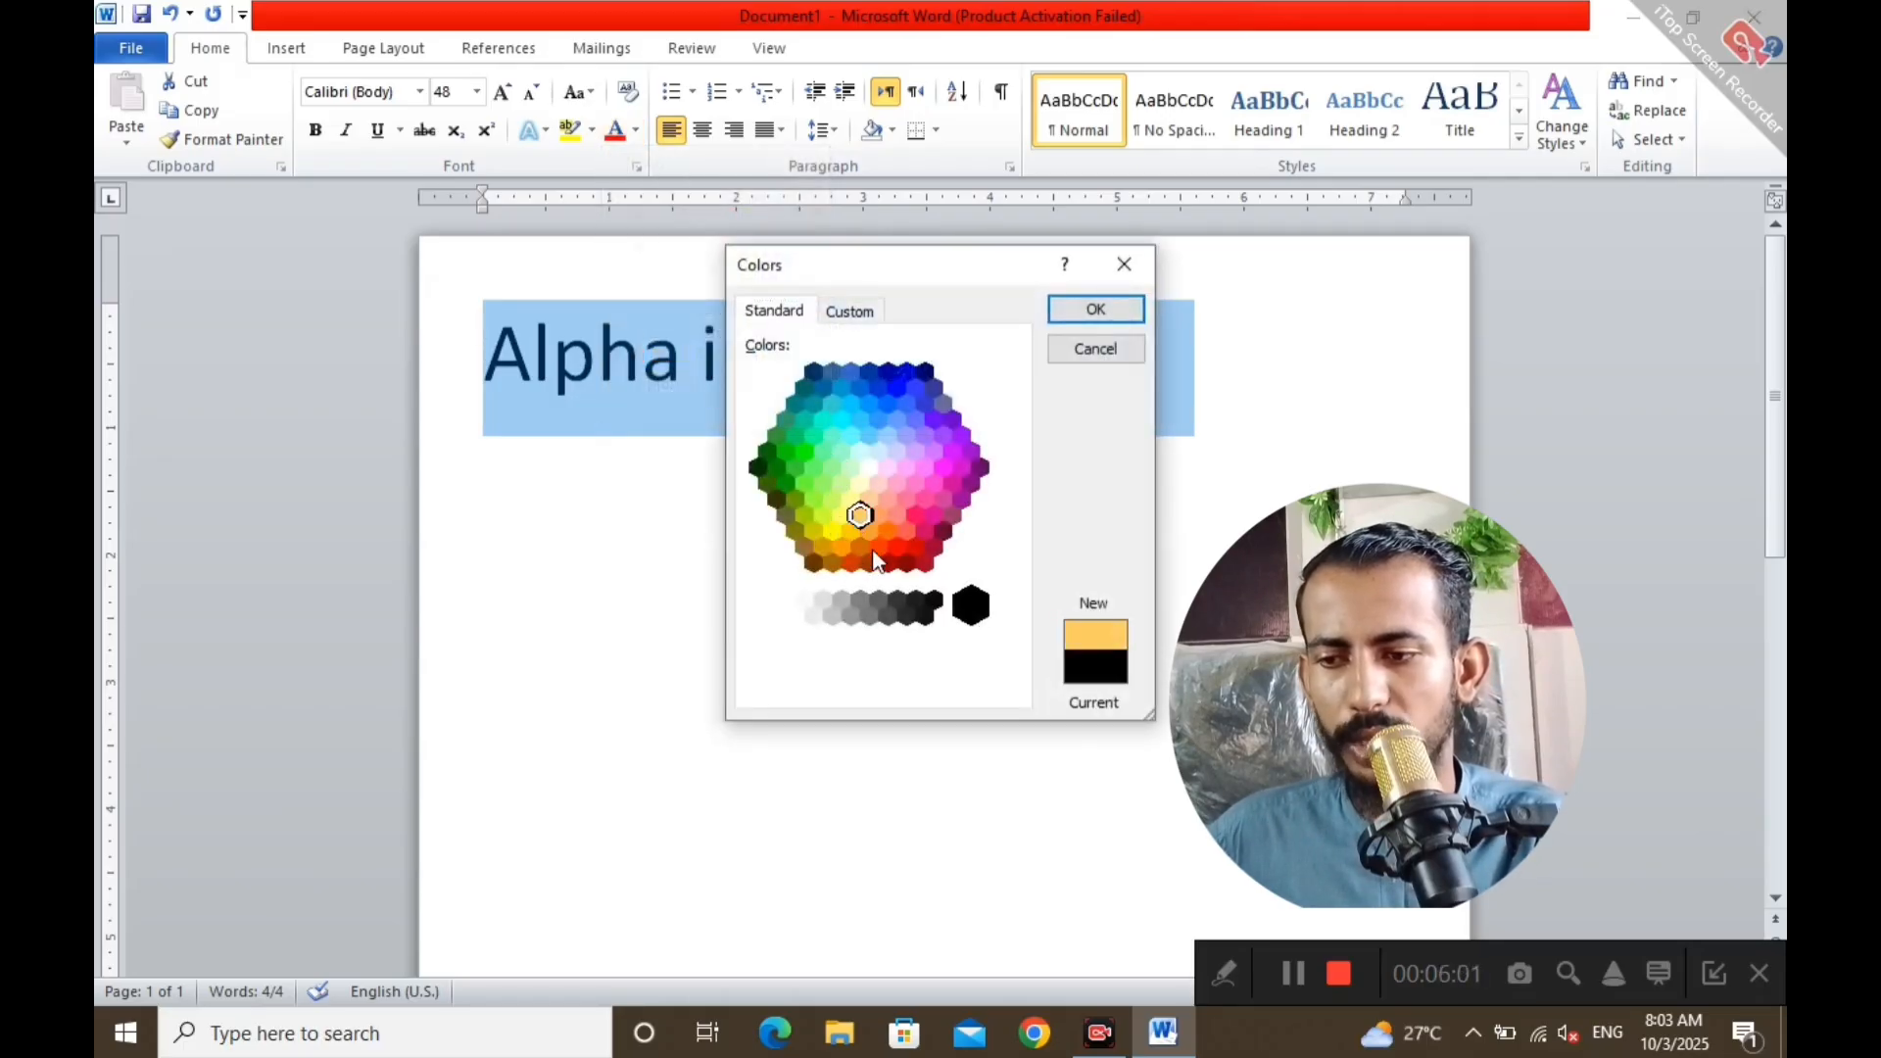
pyautogui.click(878, 547)
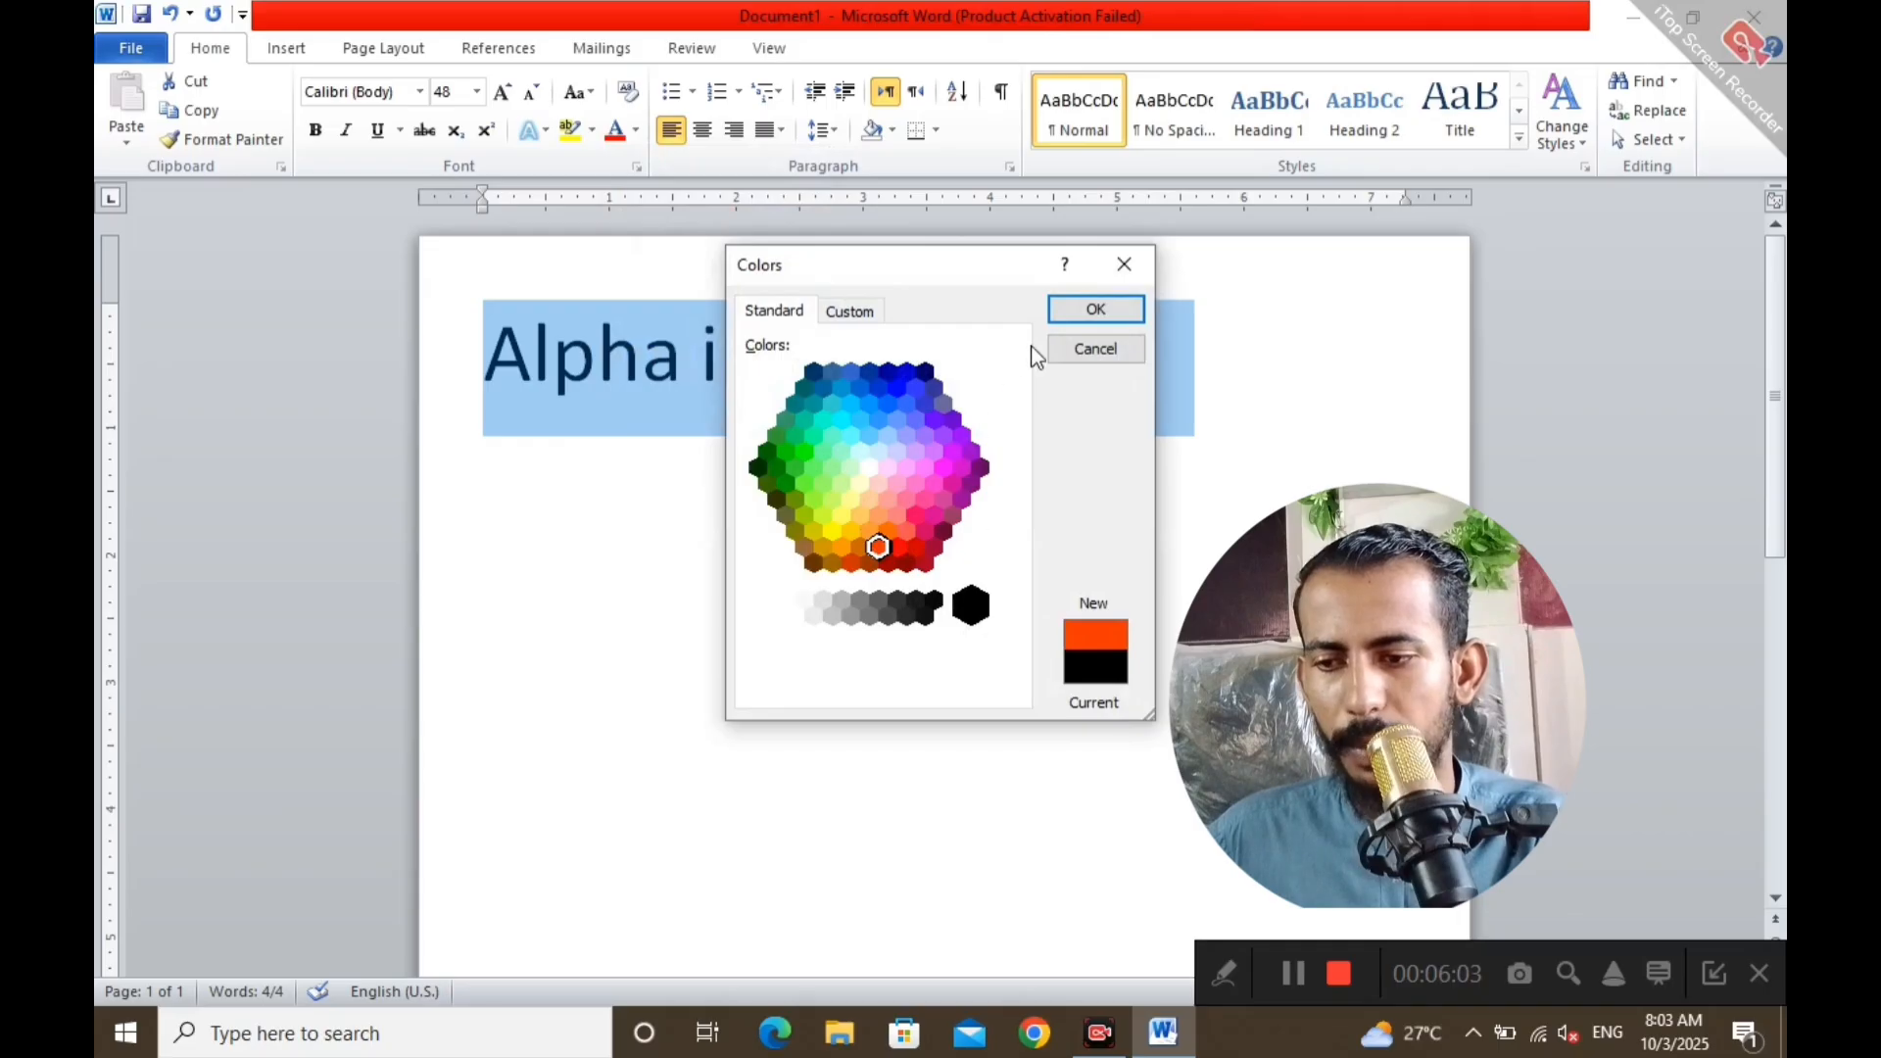
pyautogui.click(1084, 314)
pyautogui.click(1201, 385)
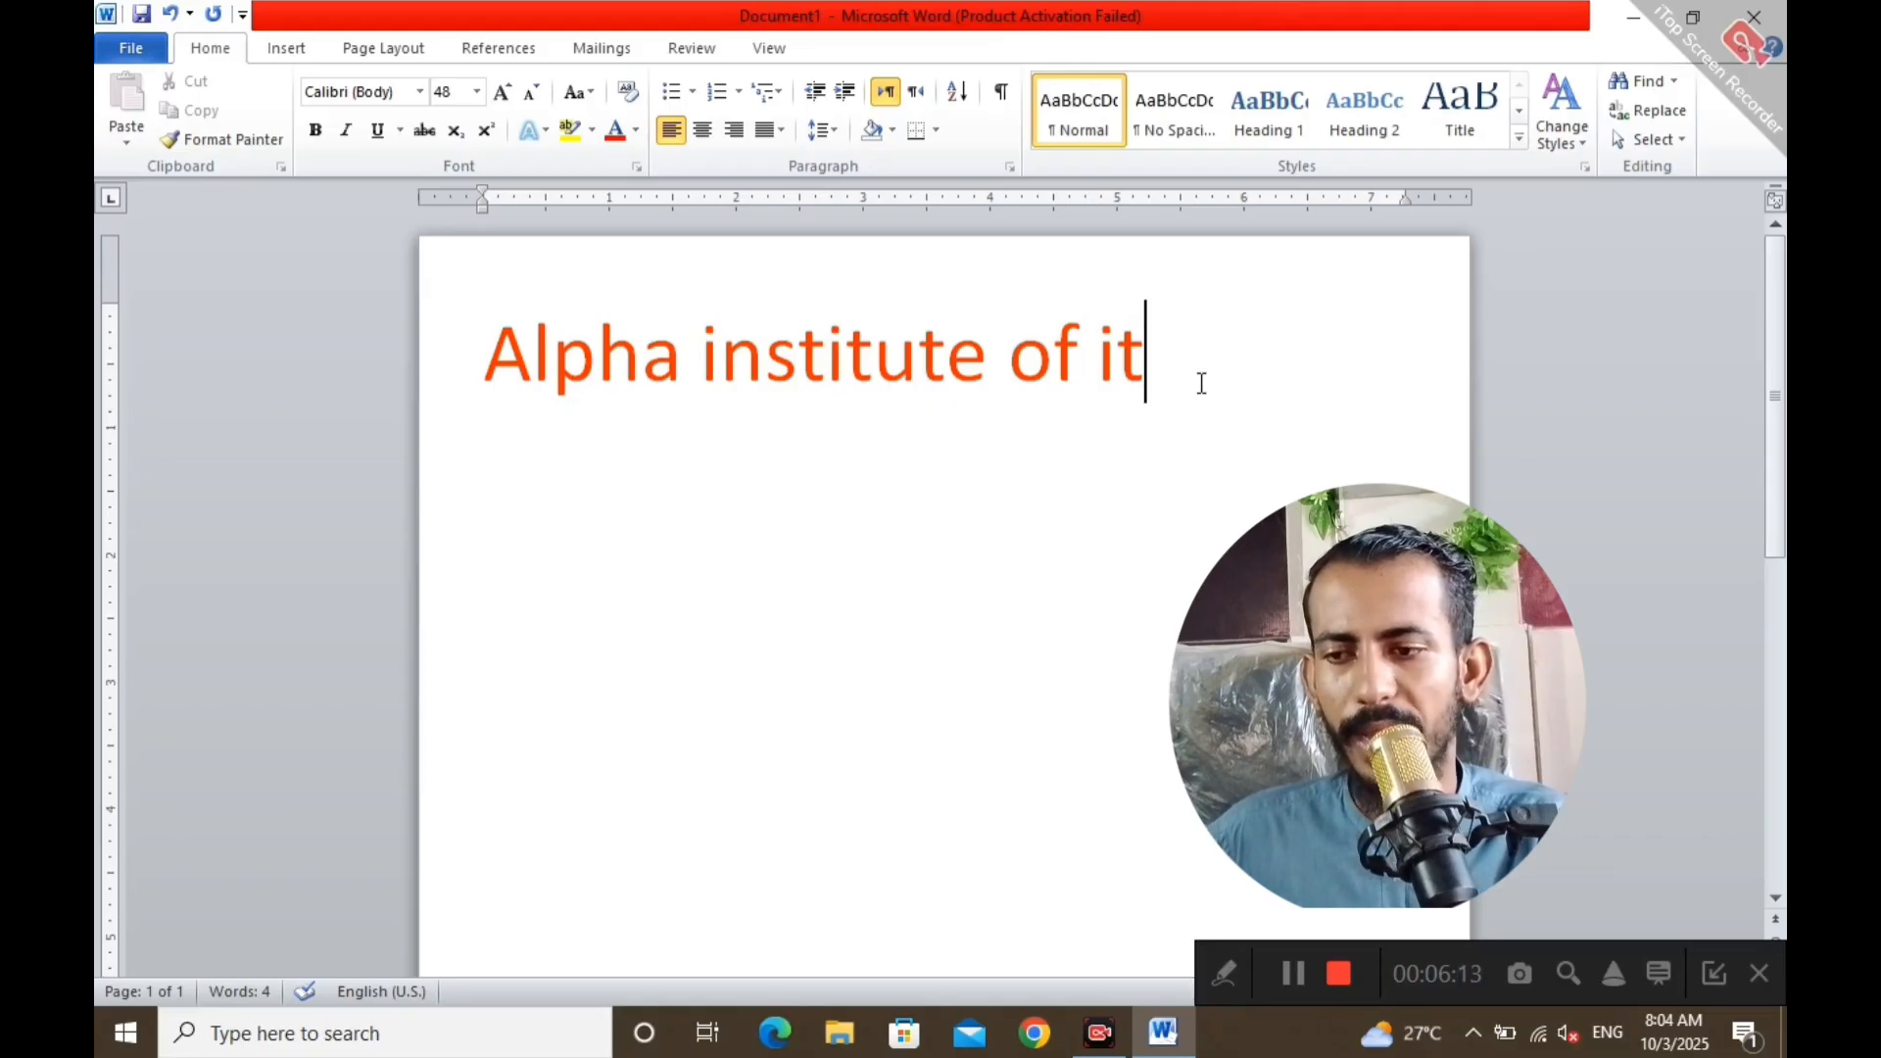
# Change the font of the whole line of text to Algerian
pyautogui.hotkey('ctrl', 'a')
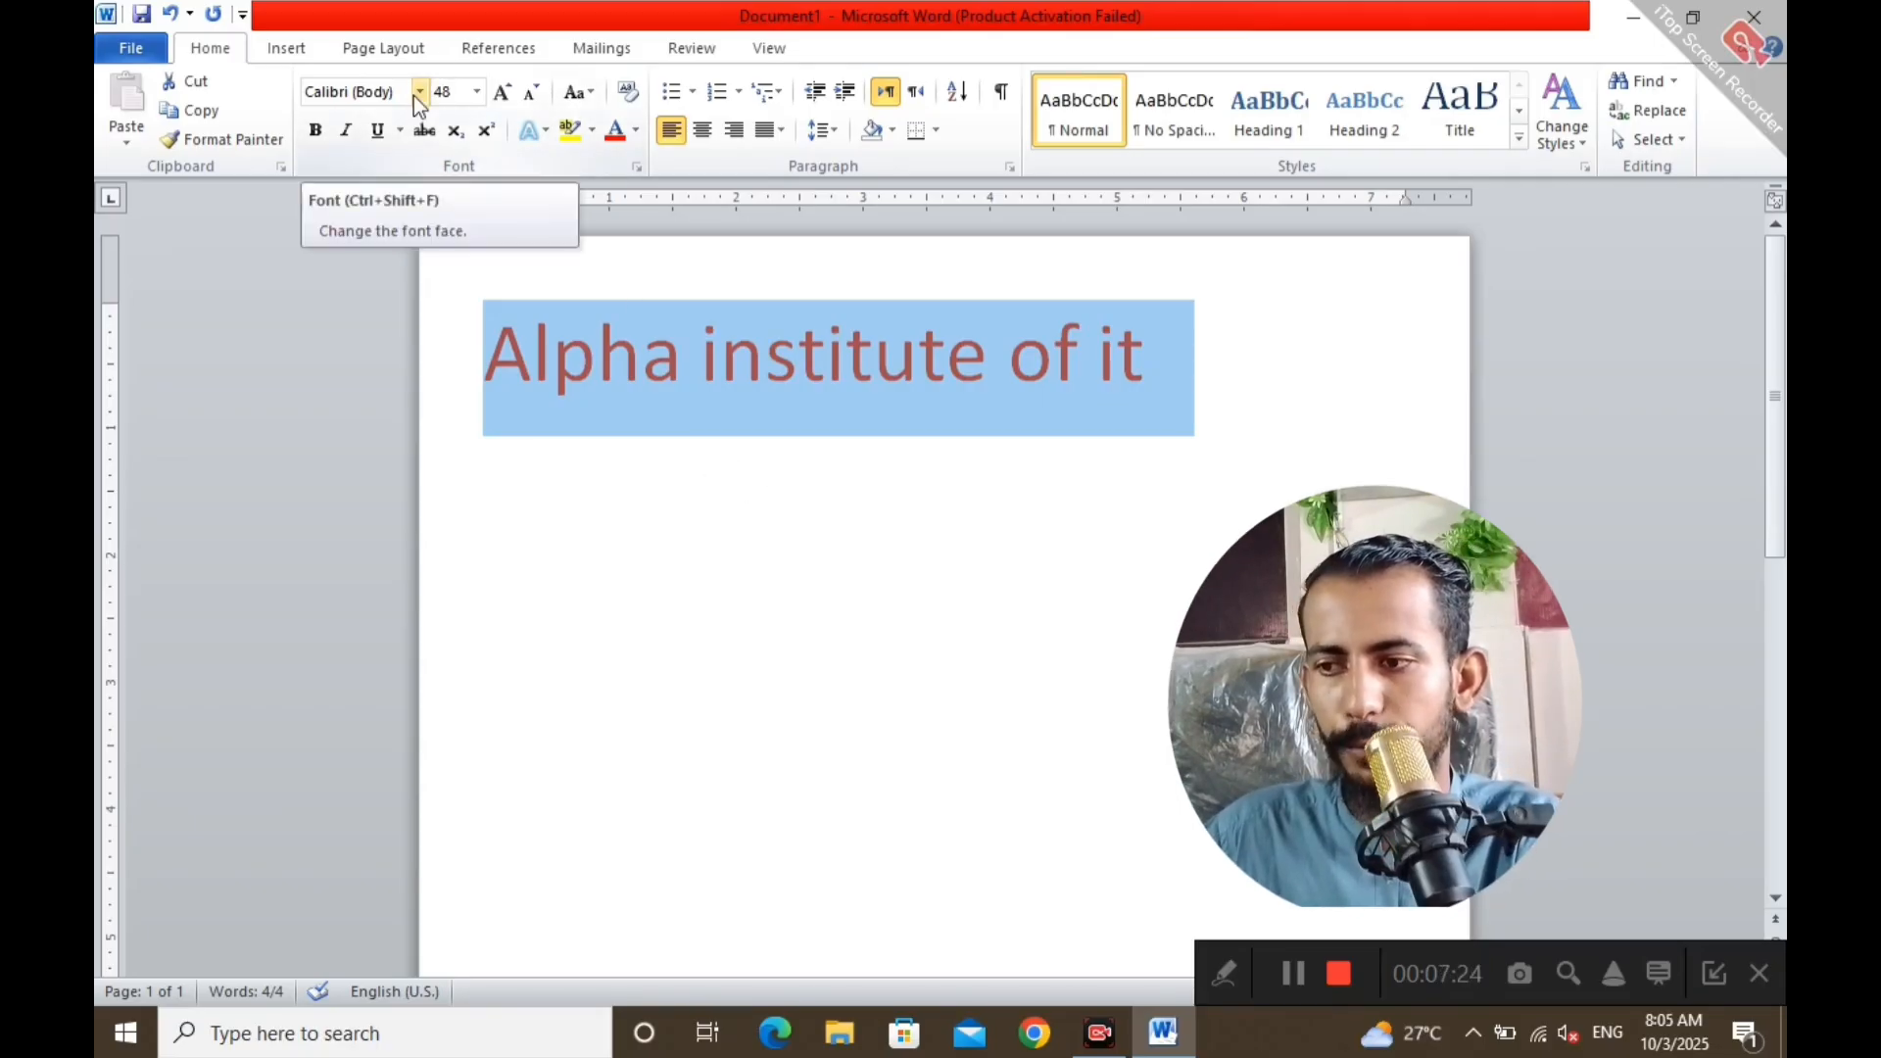
pyautogui.click(418, 92)
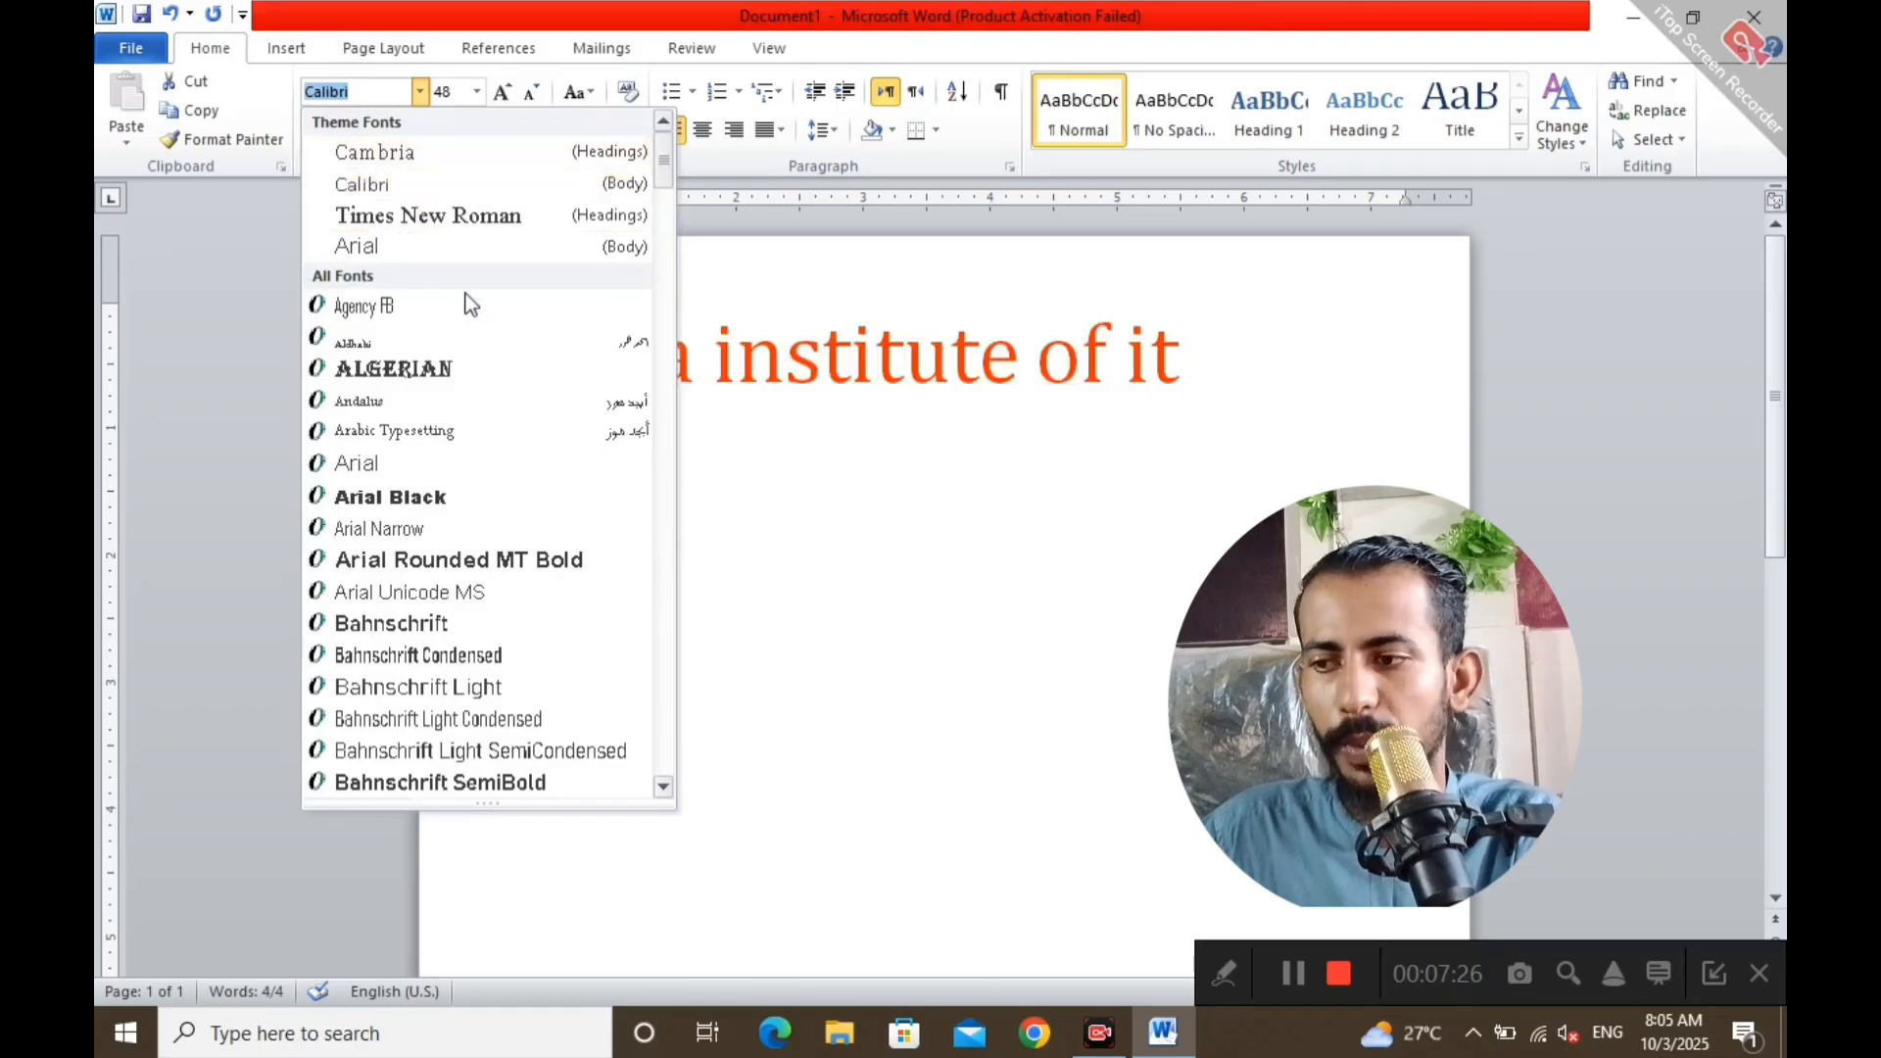
pyautogui.click(492, 371)
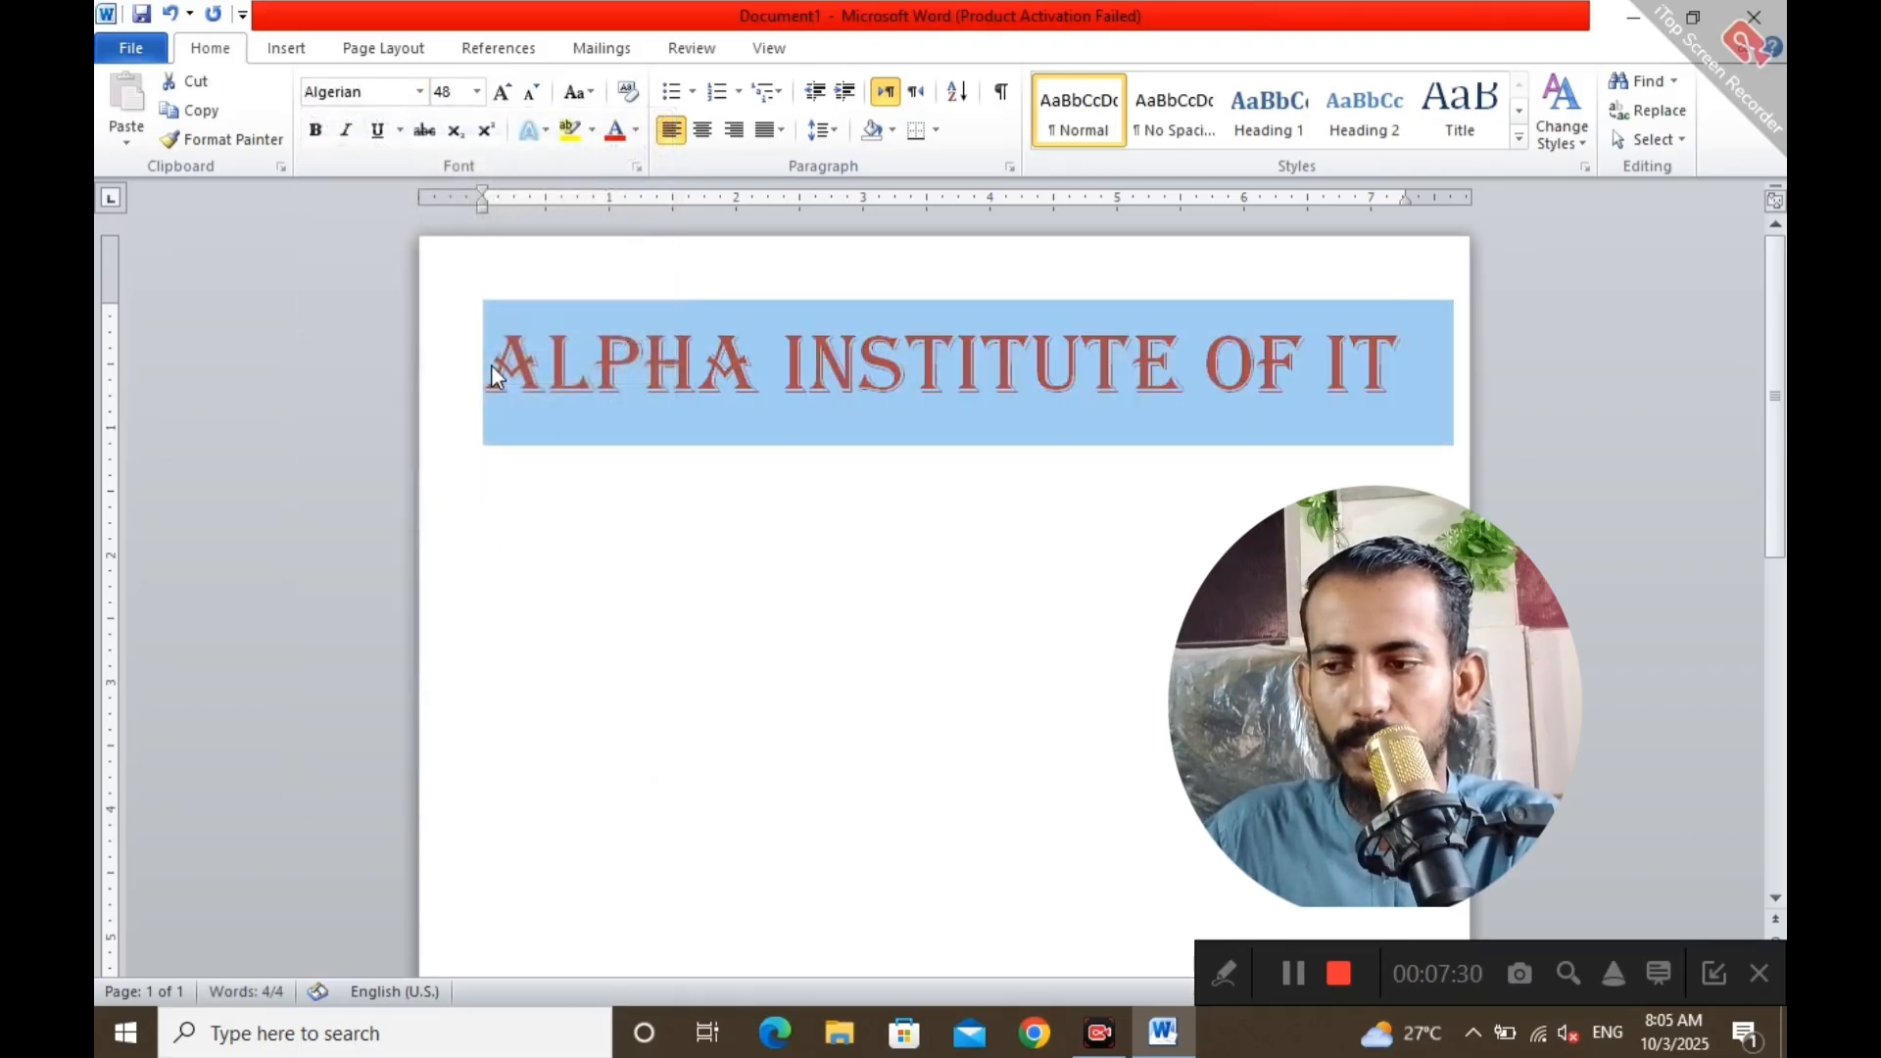
# Preview other typefaces from the font list on the selected line of text and keep Algerian
pyautogui.click(421, 96)
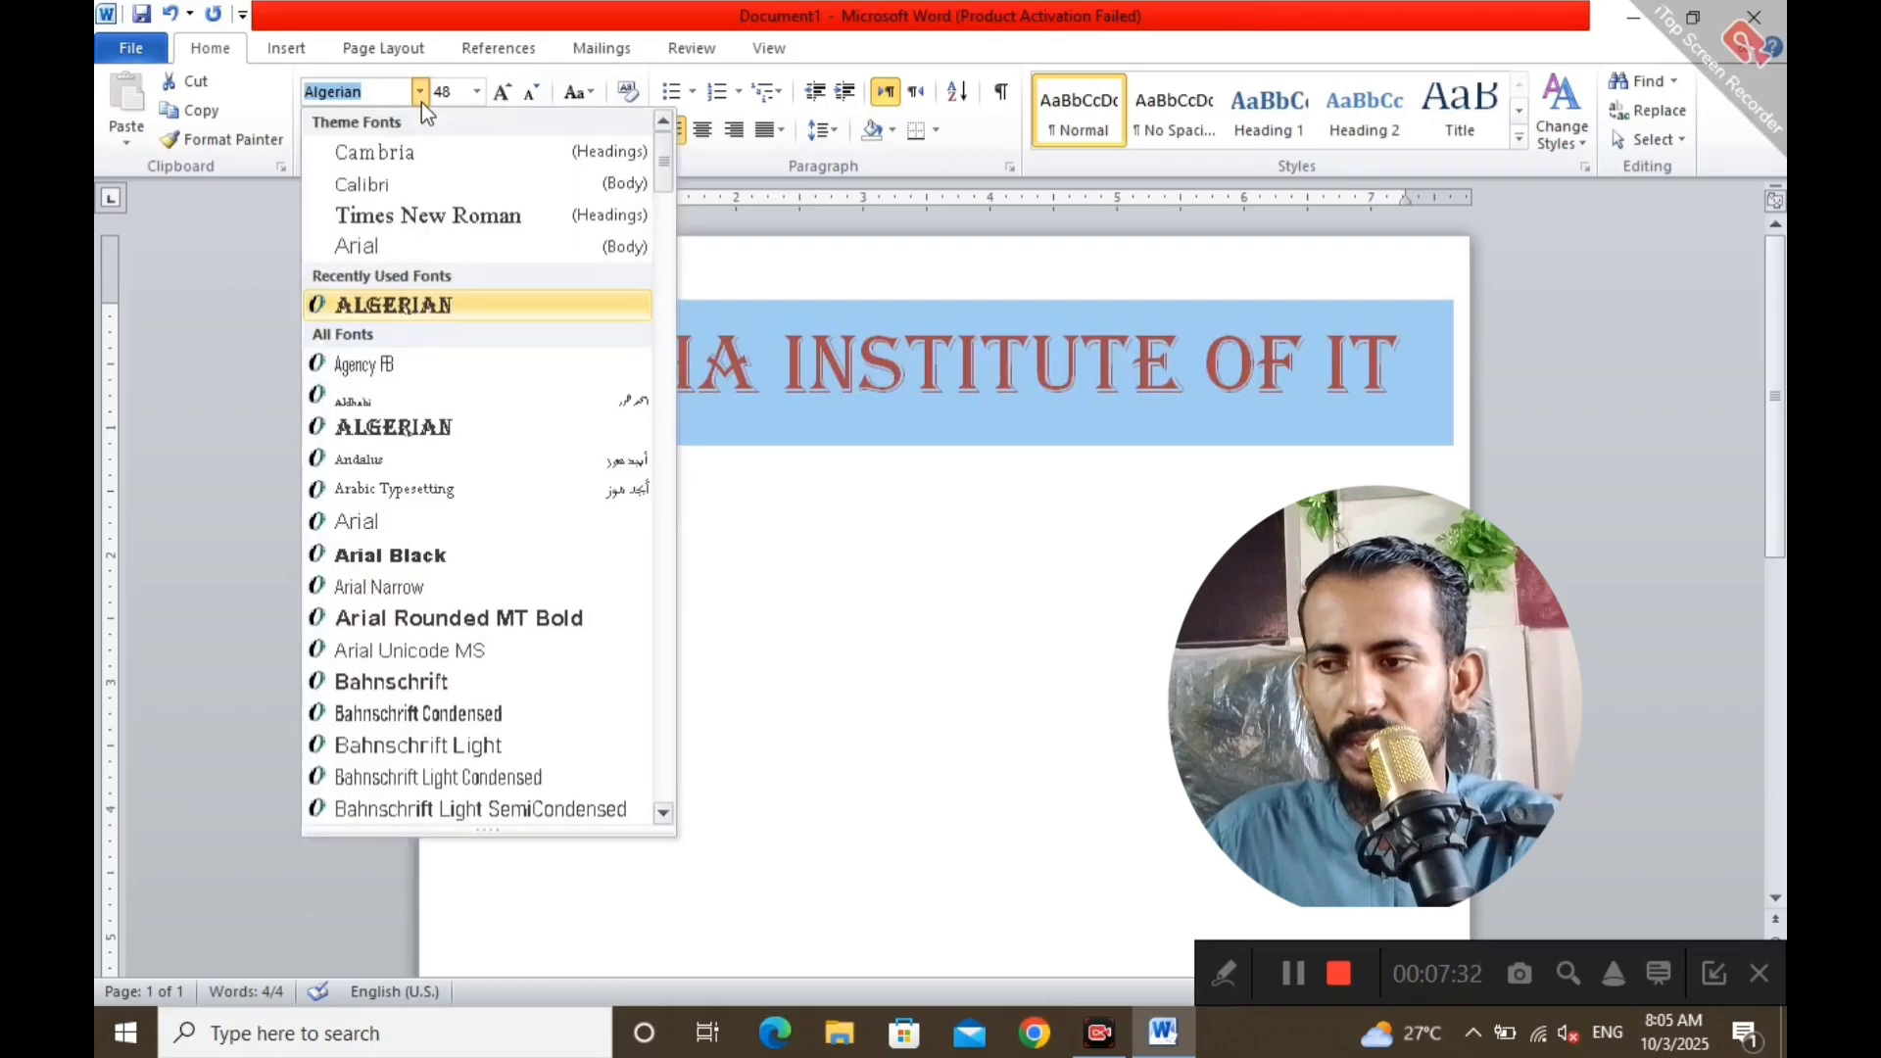
pyautogui.scroll(-10, 459, 582)
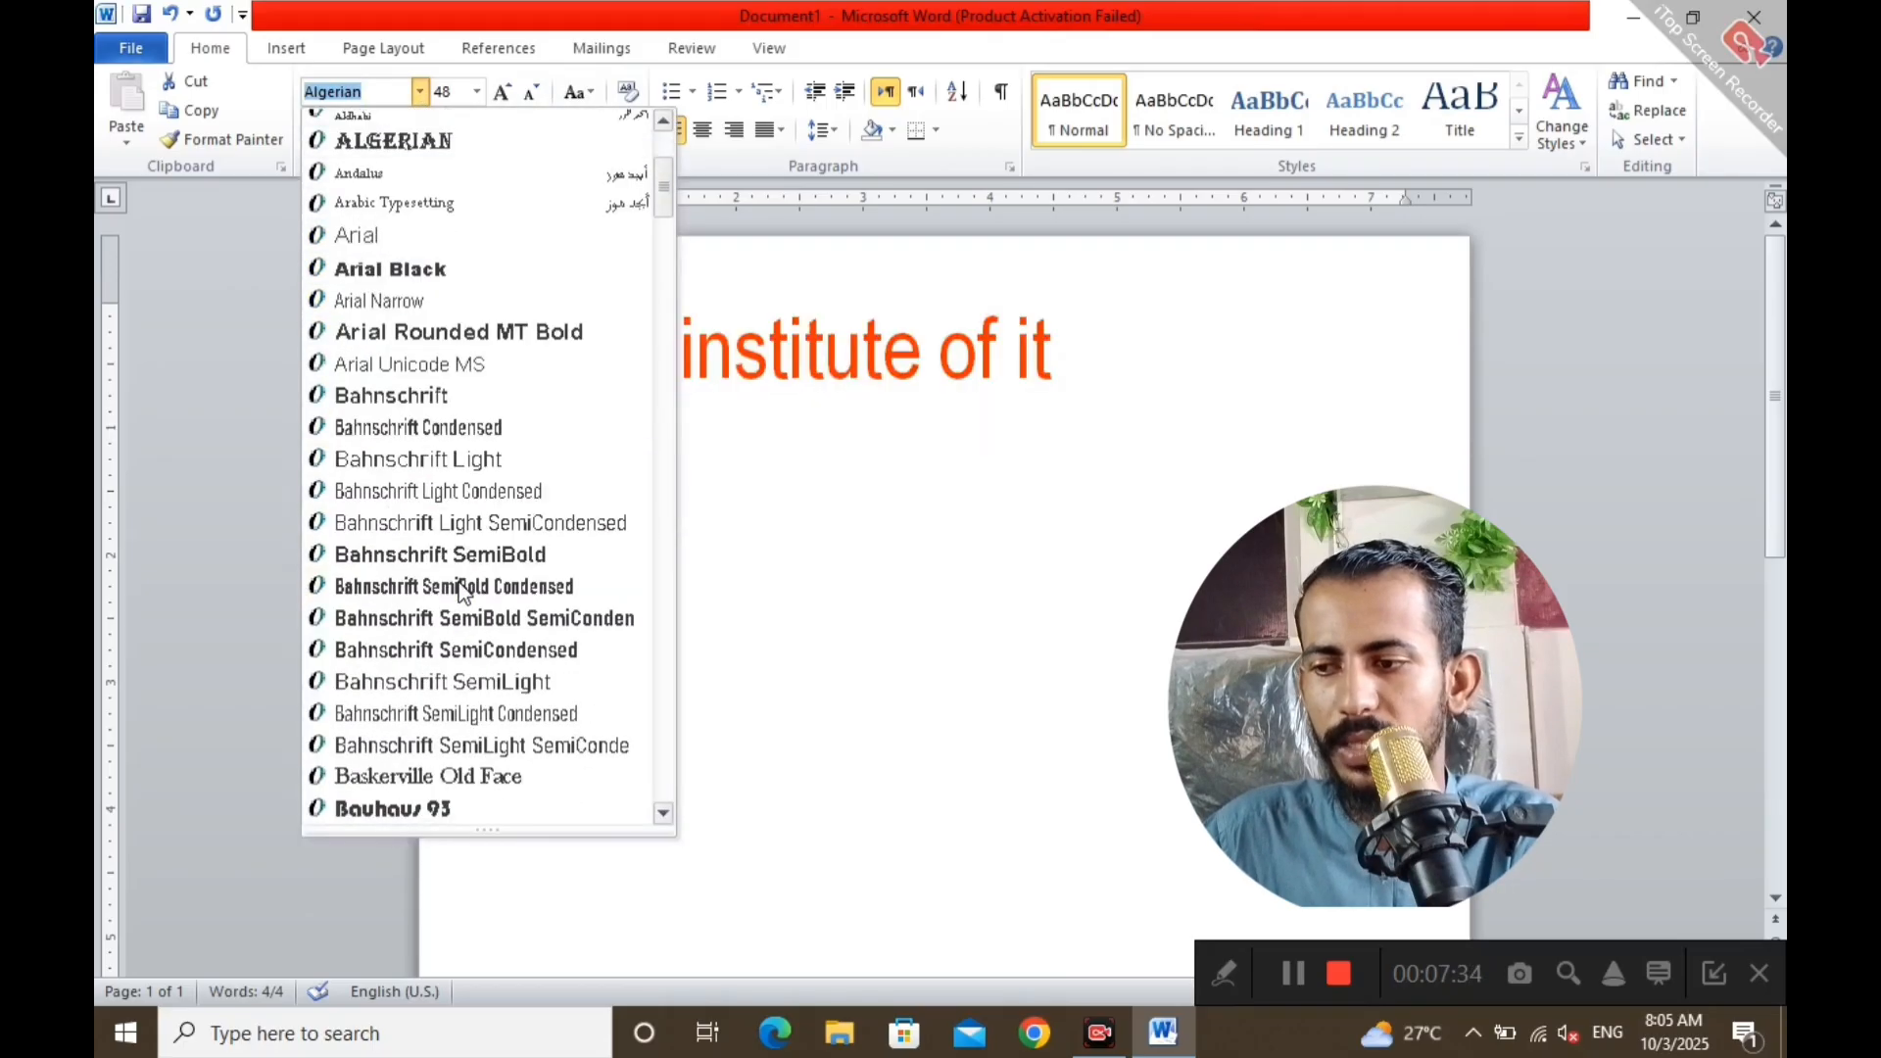
pyautogui.scroll(-20, 459, 582)
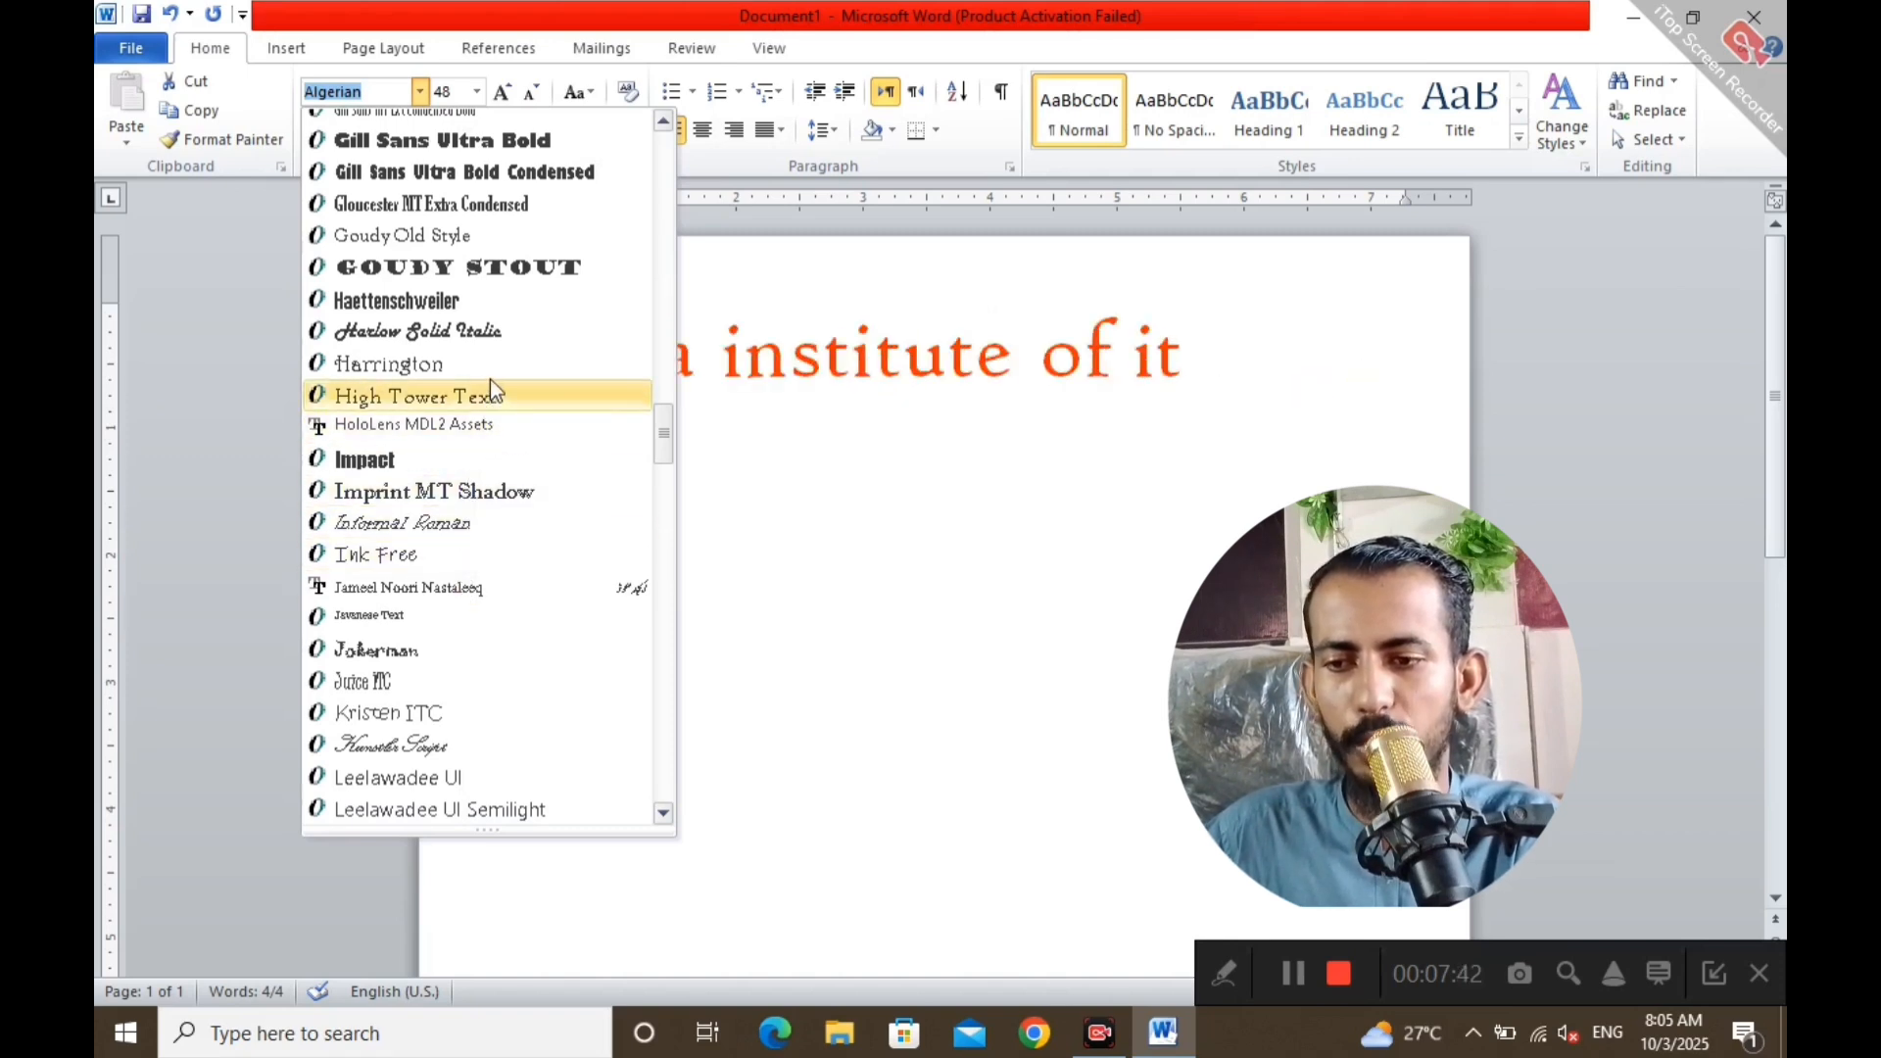
pyautogui.scroll(6, 492, 389)
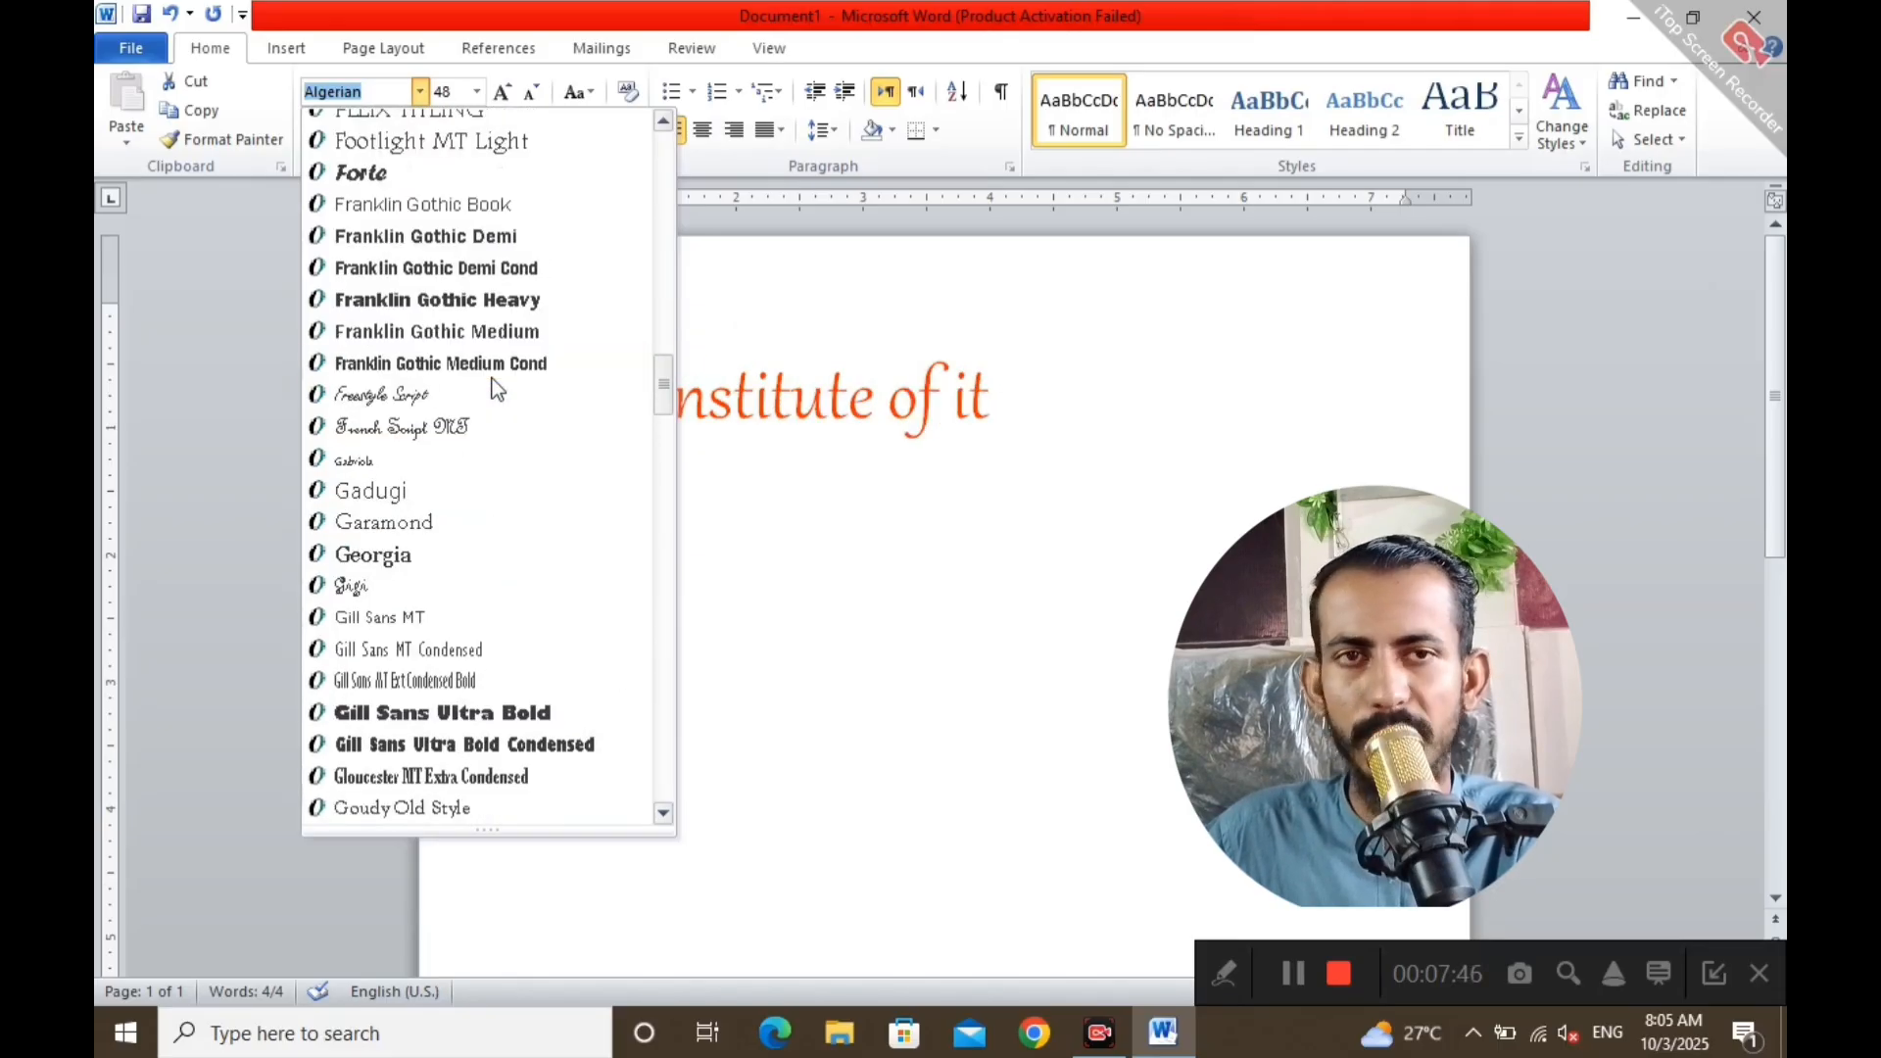
pyautogui.scroll(7, 496, 389)
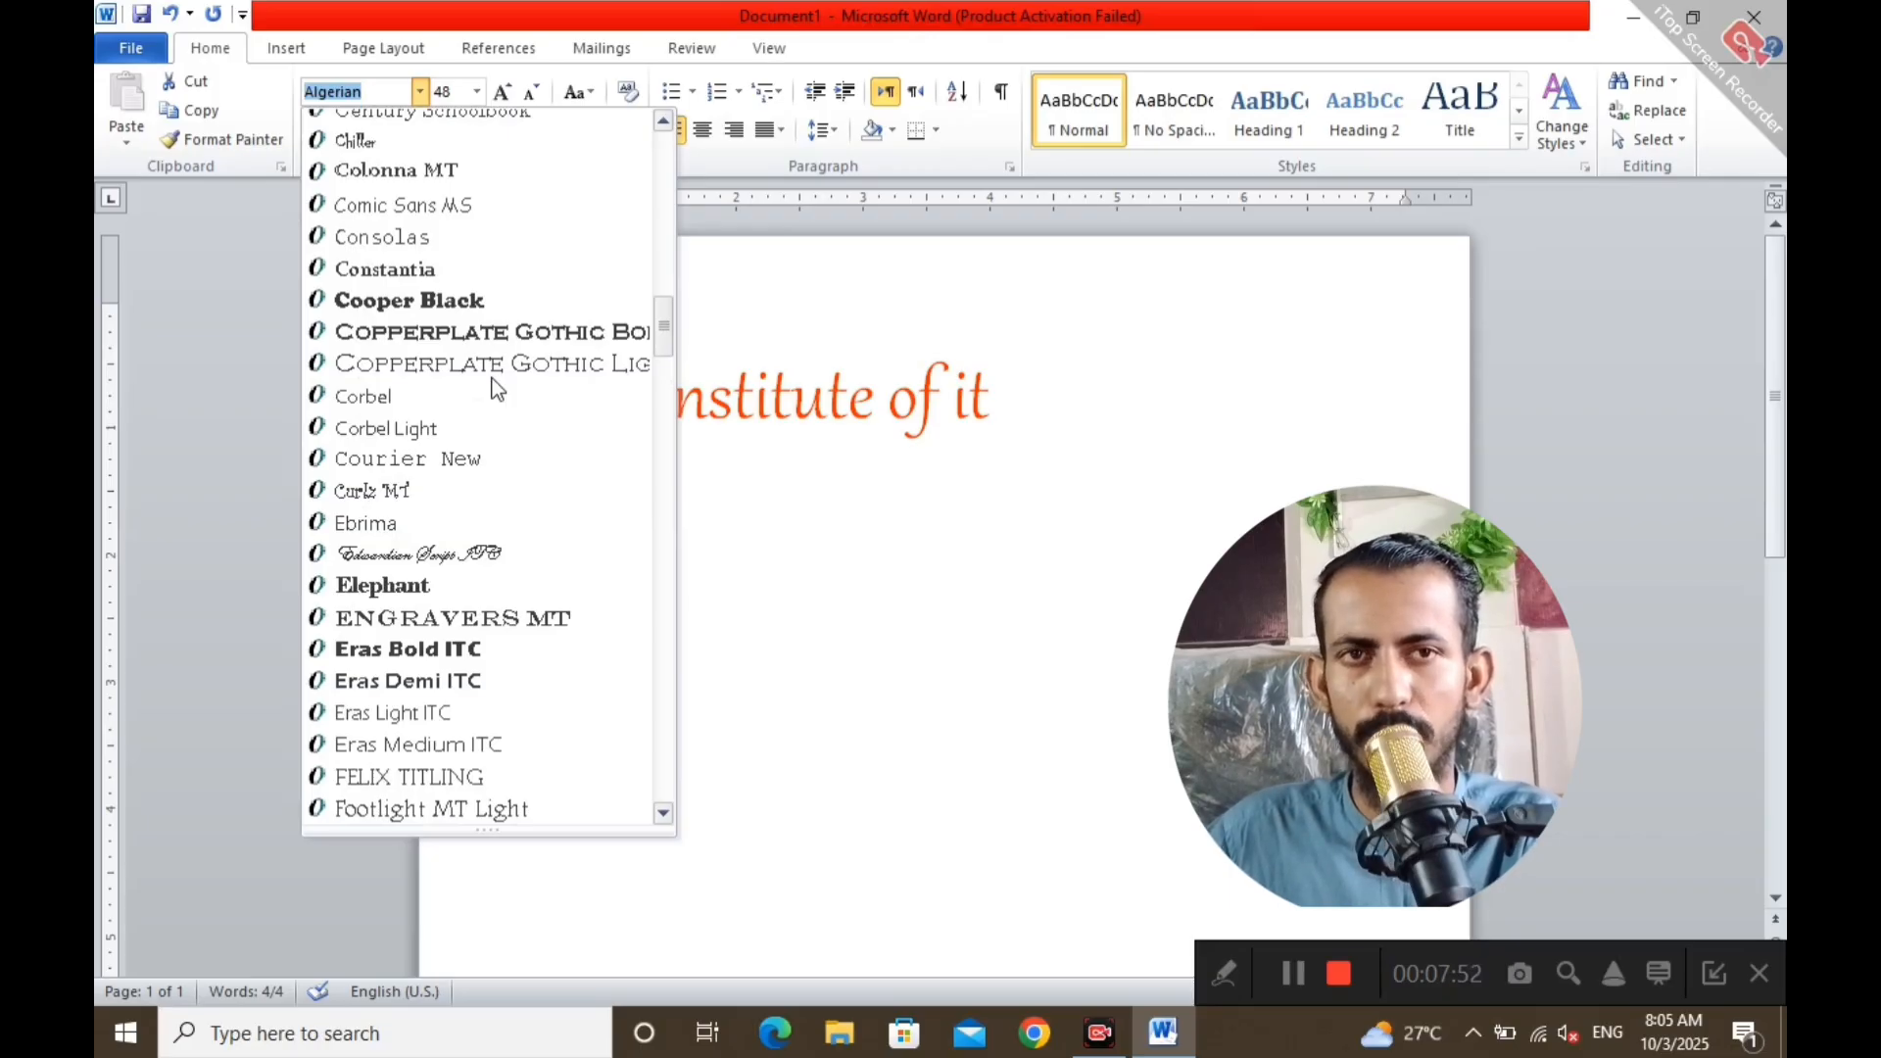
pyautogui.scroll(12, 497, 389)
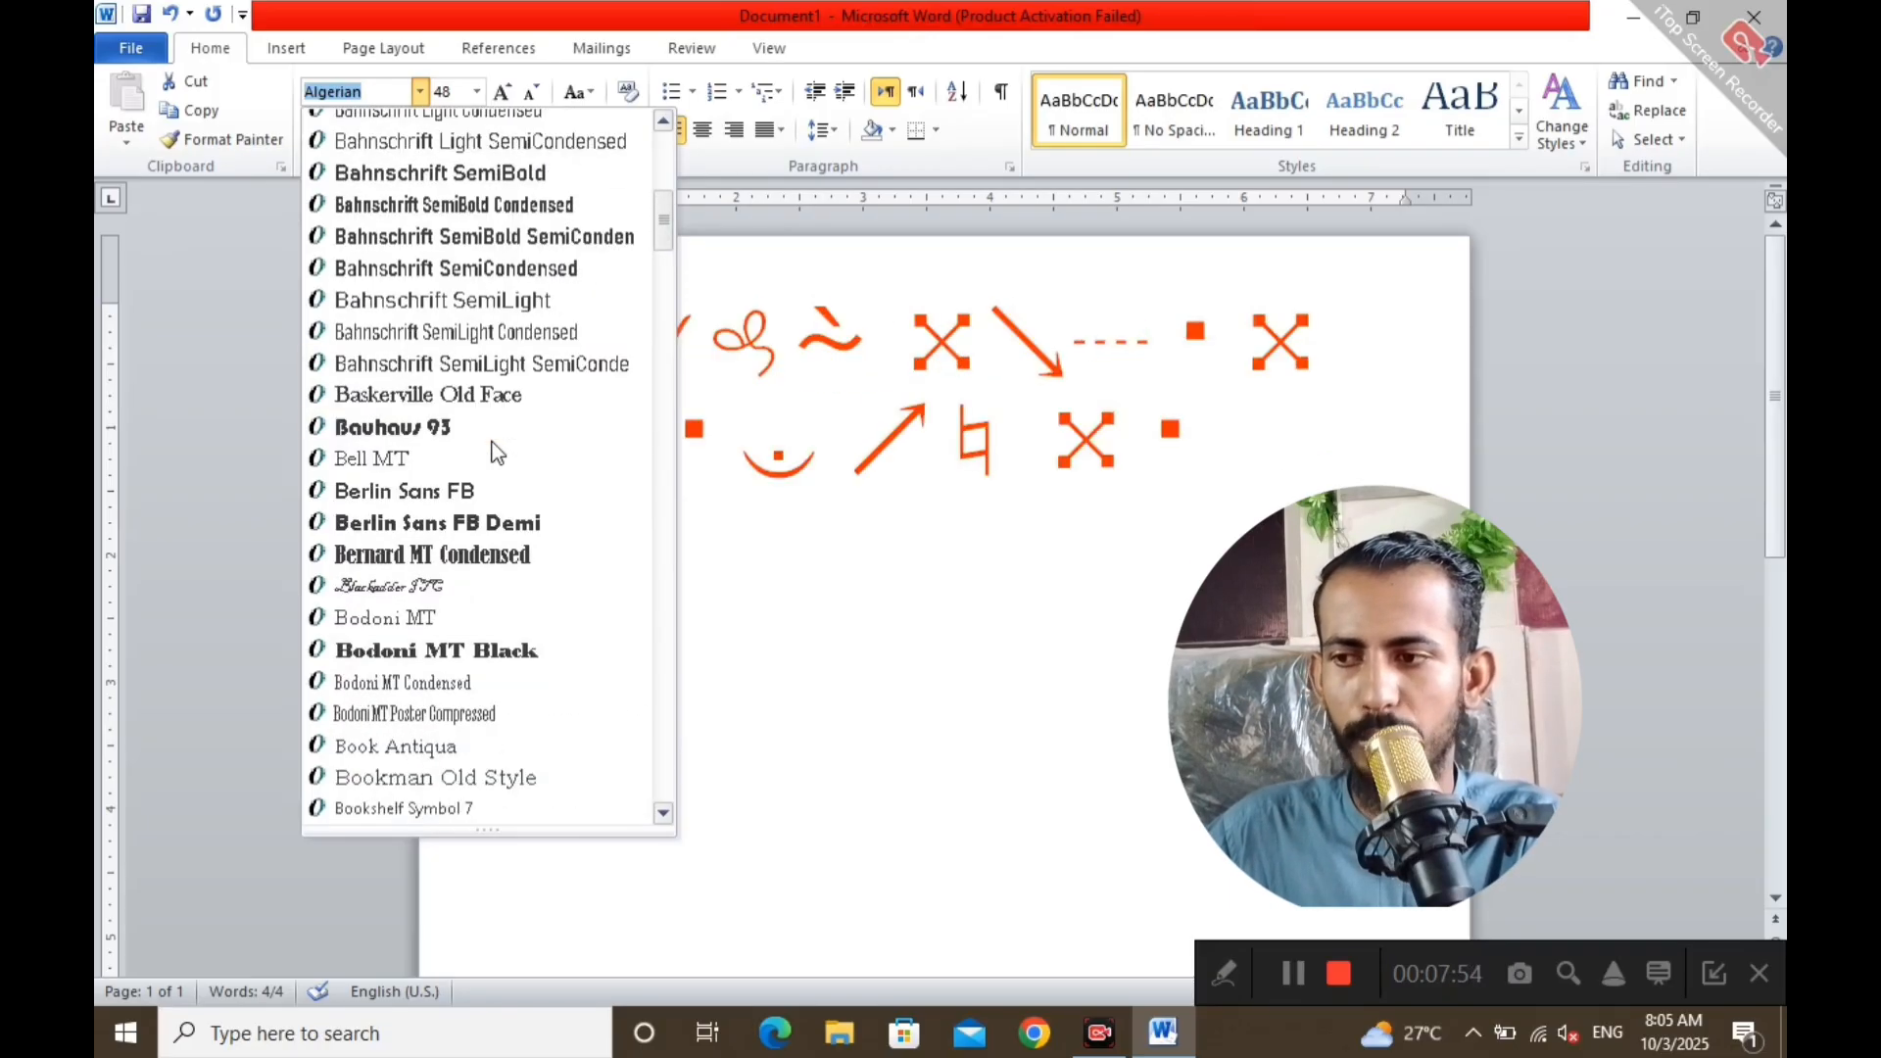
pyautogui.scroll(8, 490, 446)
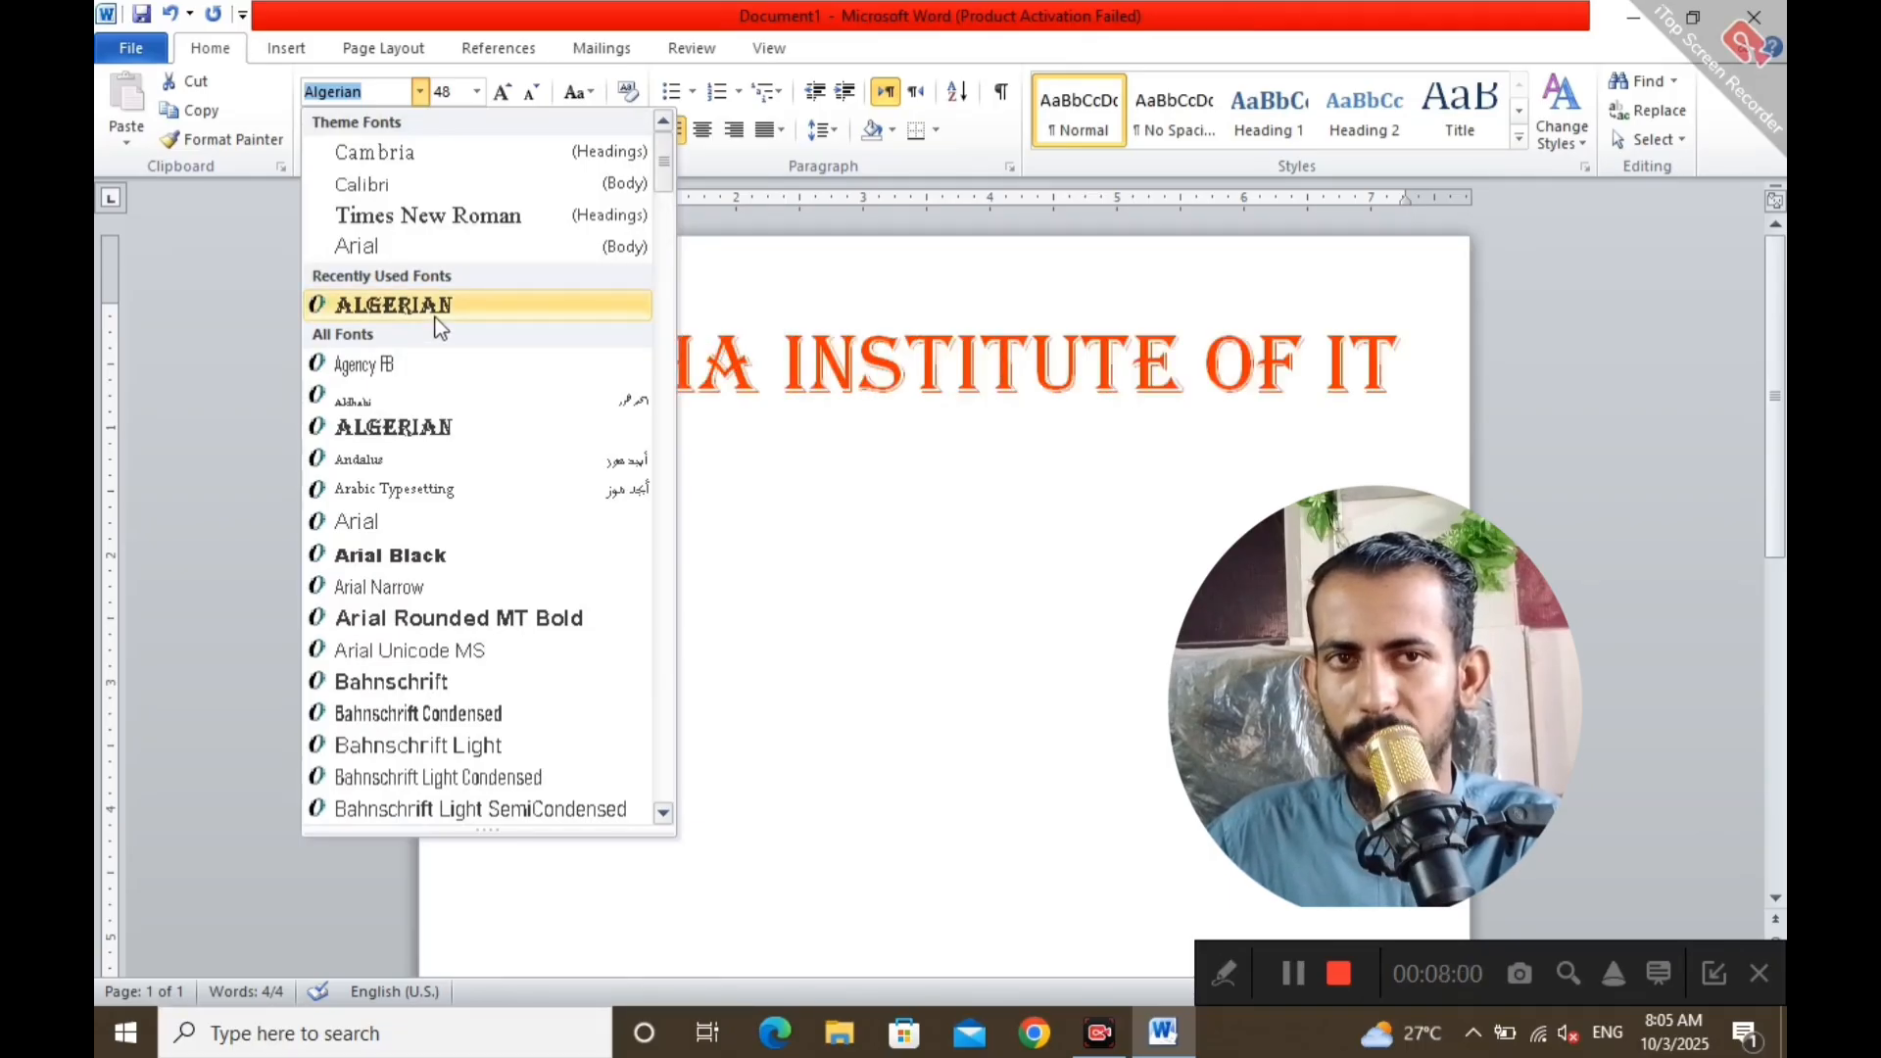
pyautogui.click(436, 311)
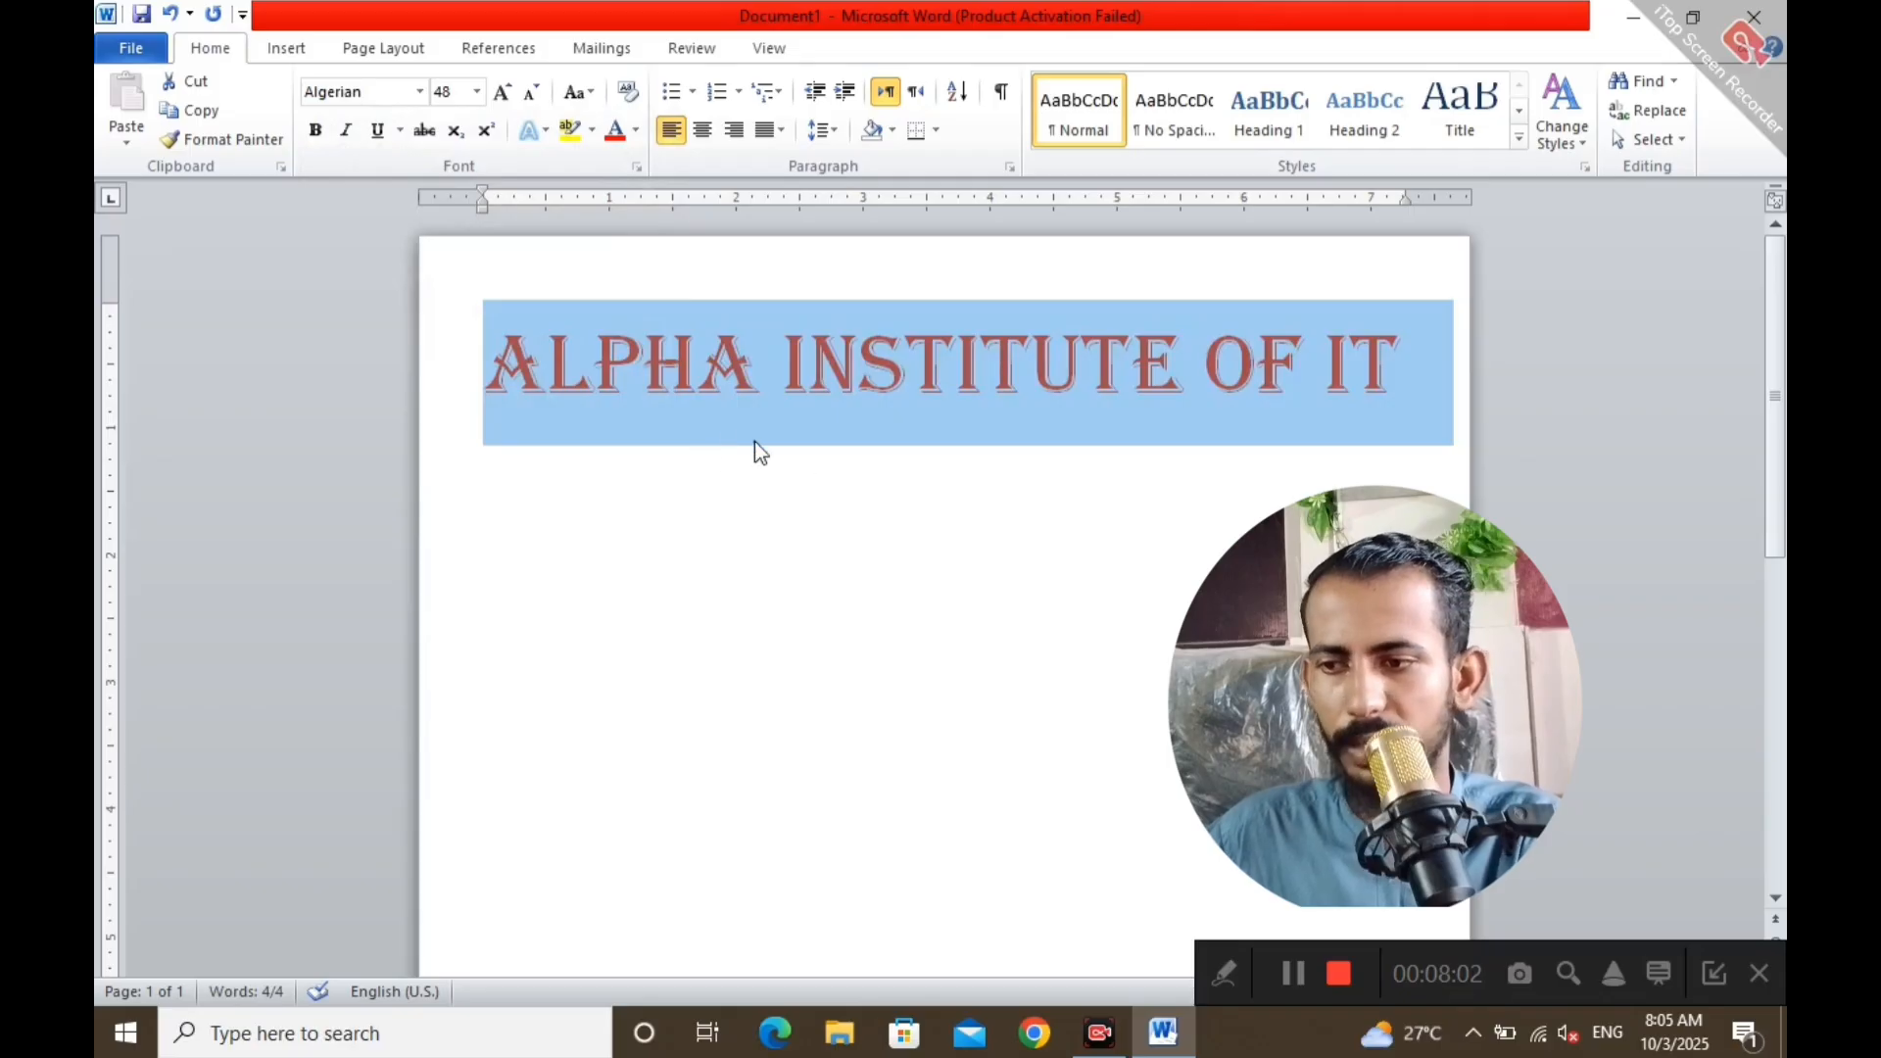
# Try bold on the whole line of text and switch it off again
pyautogui.click(314, 131)
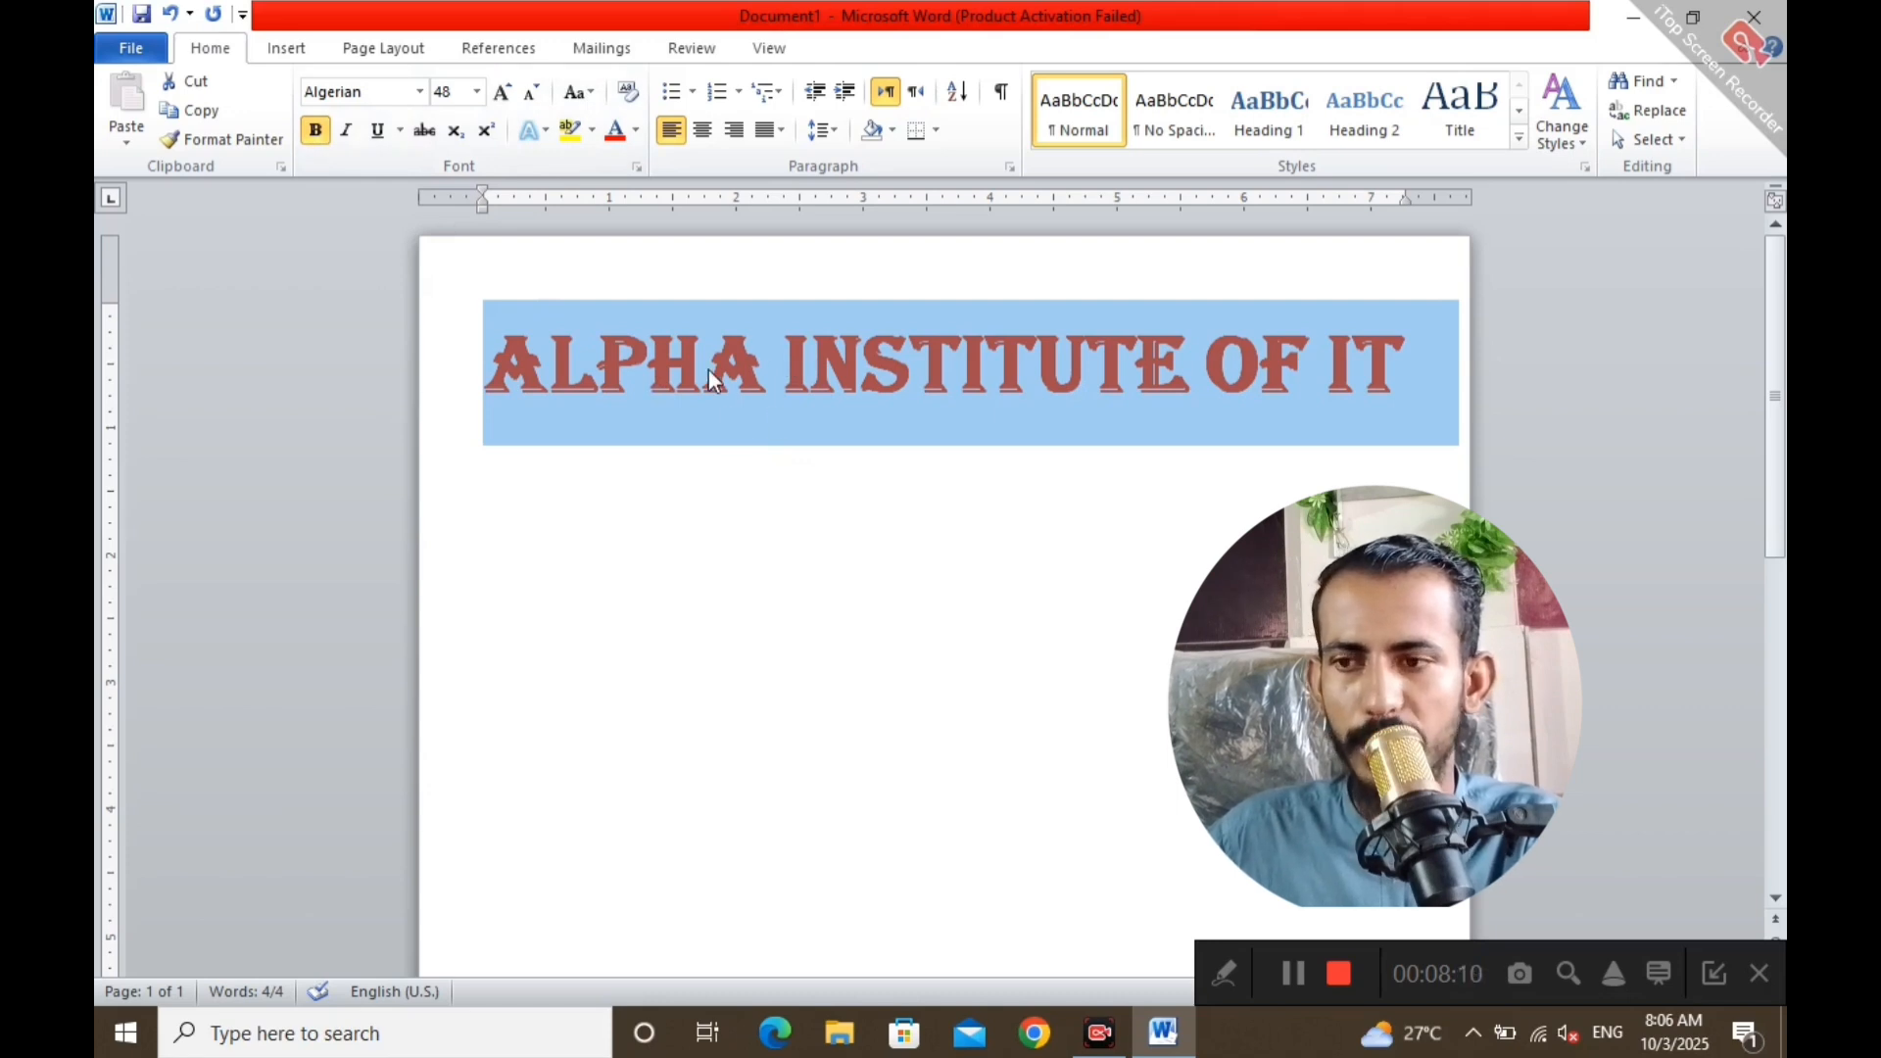
pyautogui.click(314, 132)
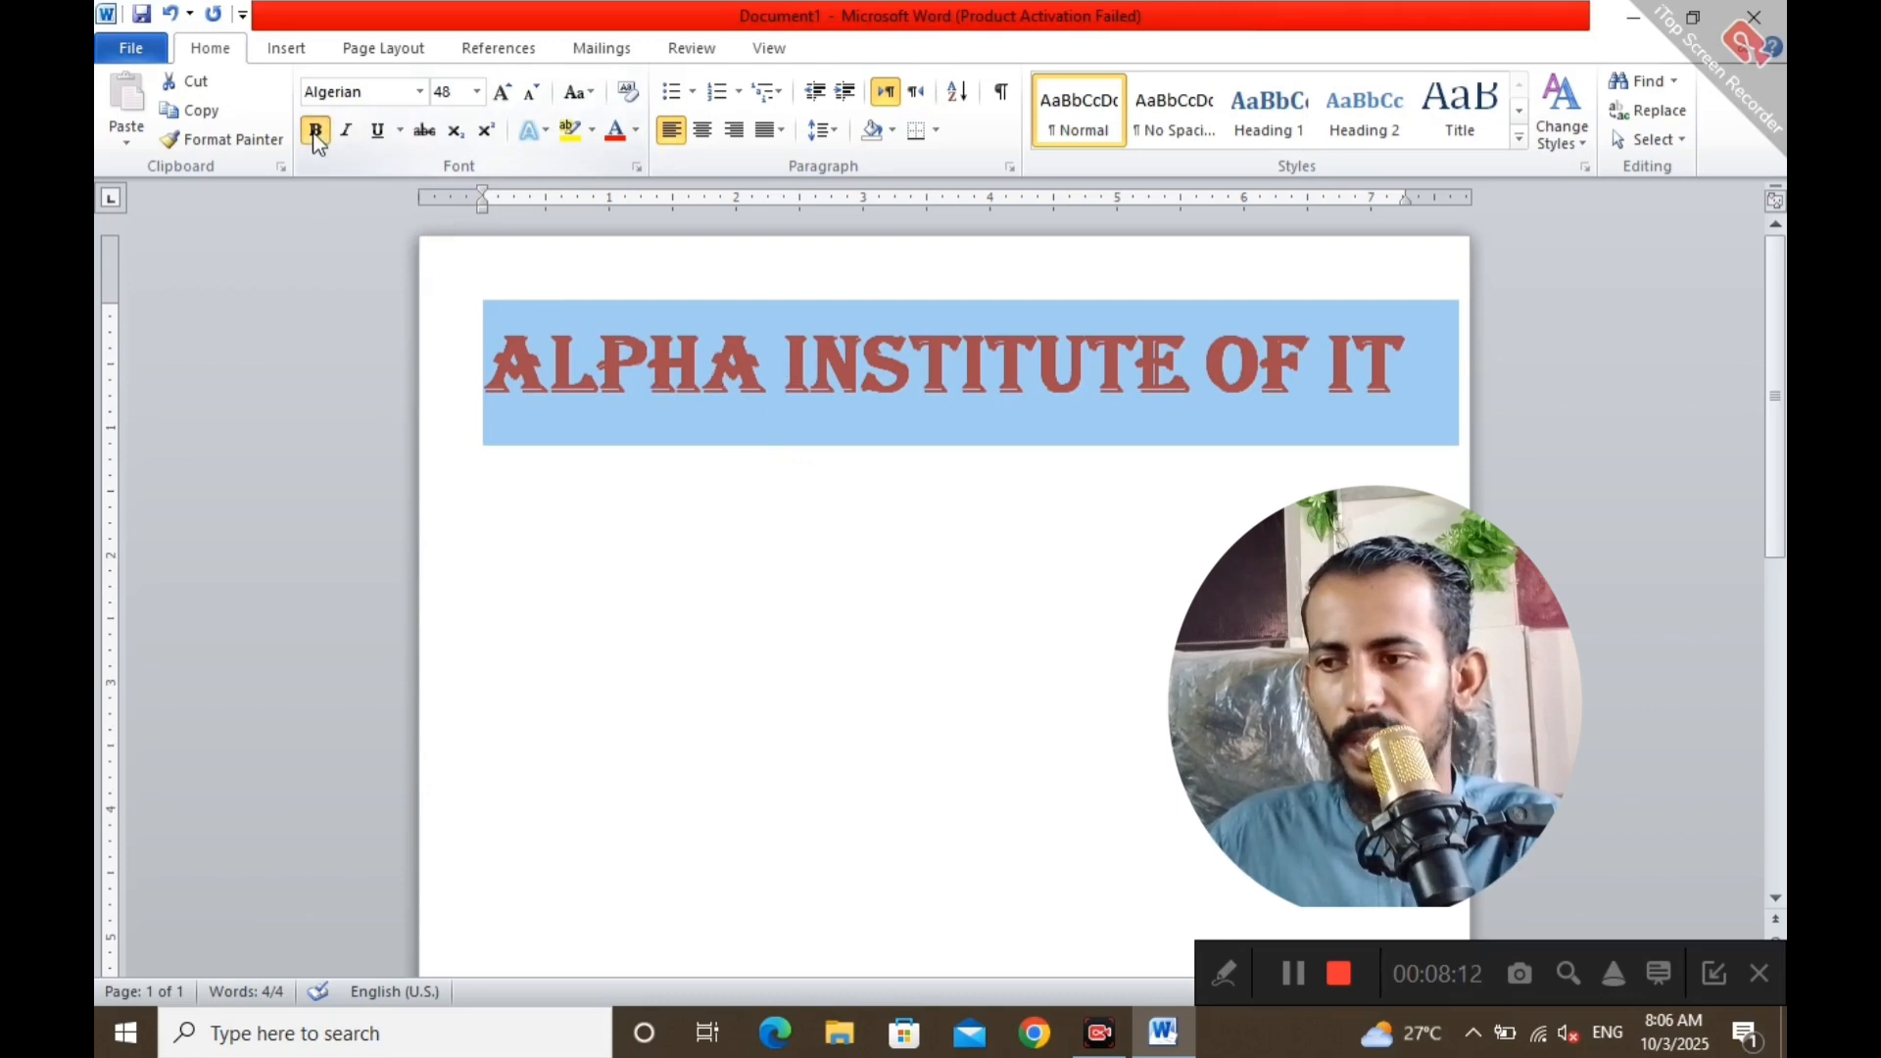
pyautogui.click(924, 596)
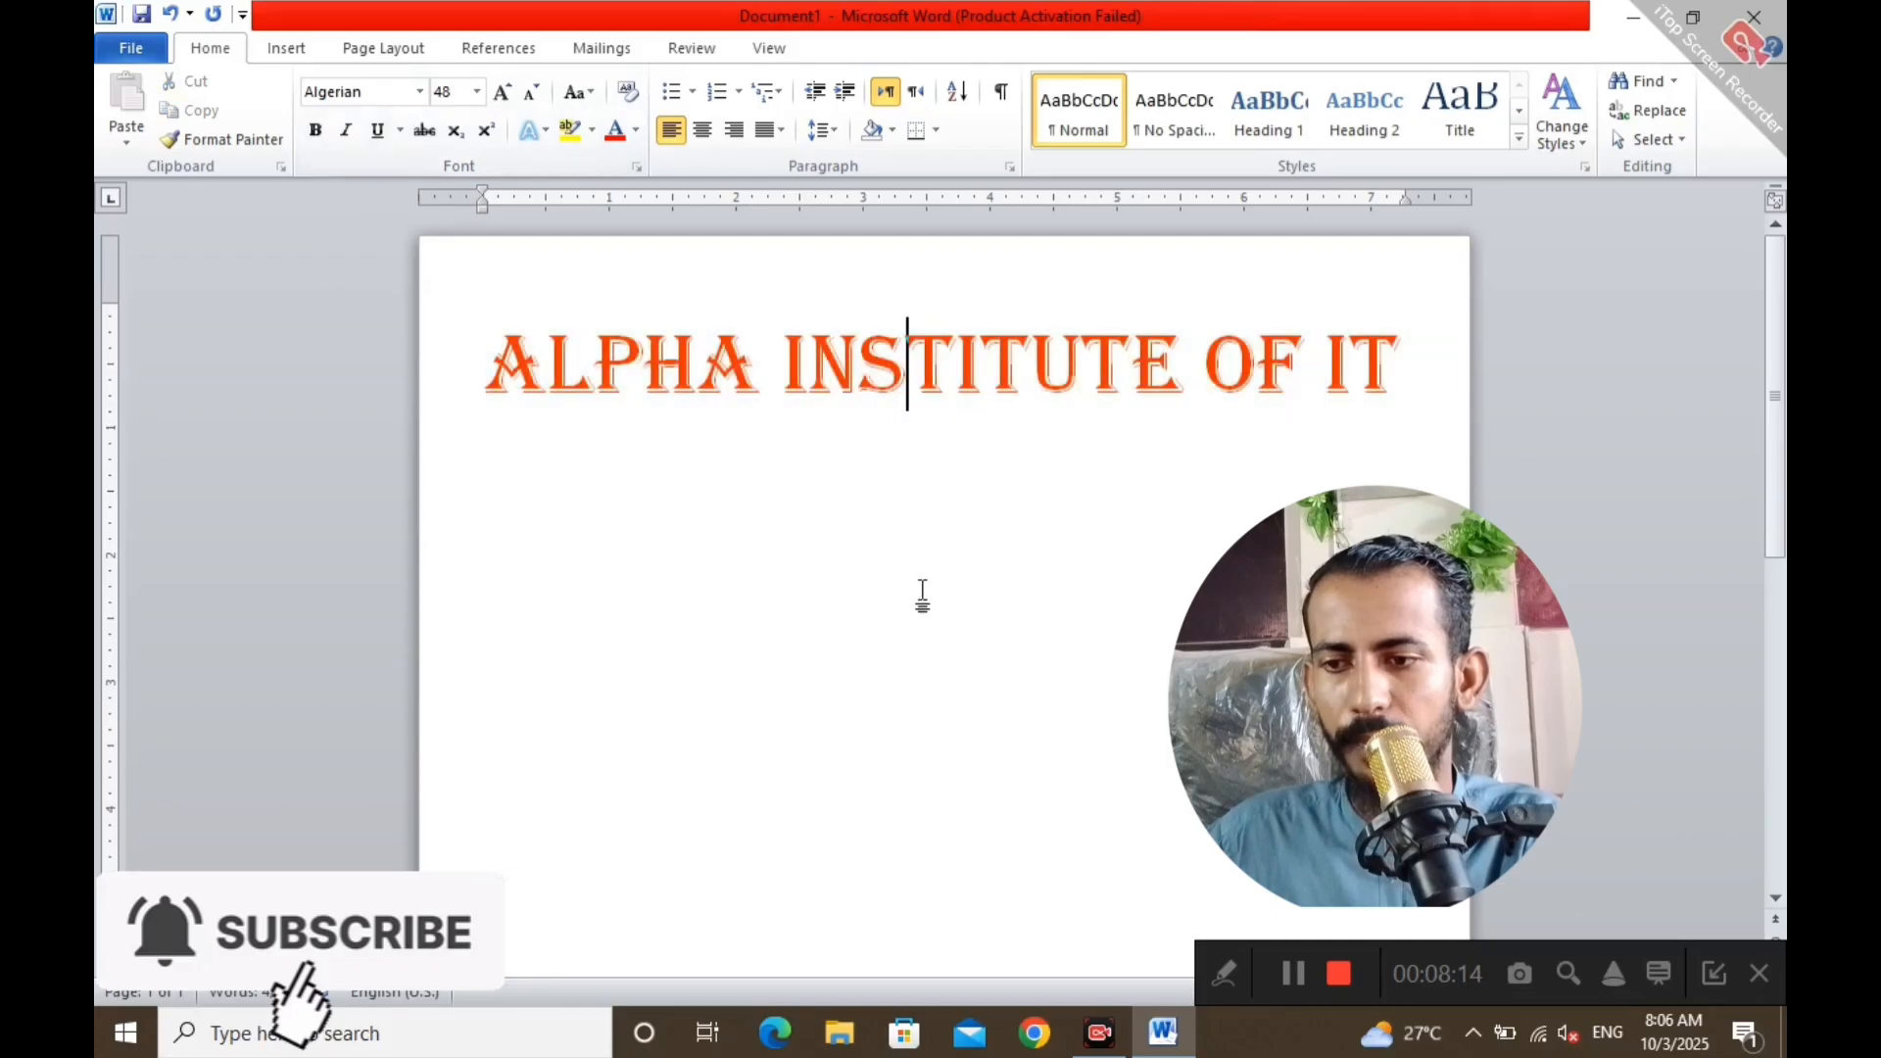
pyautogui.hotkey('ctrl', 'a')
pyautogui.click(315, 131)
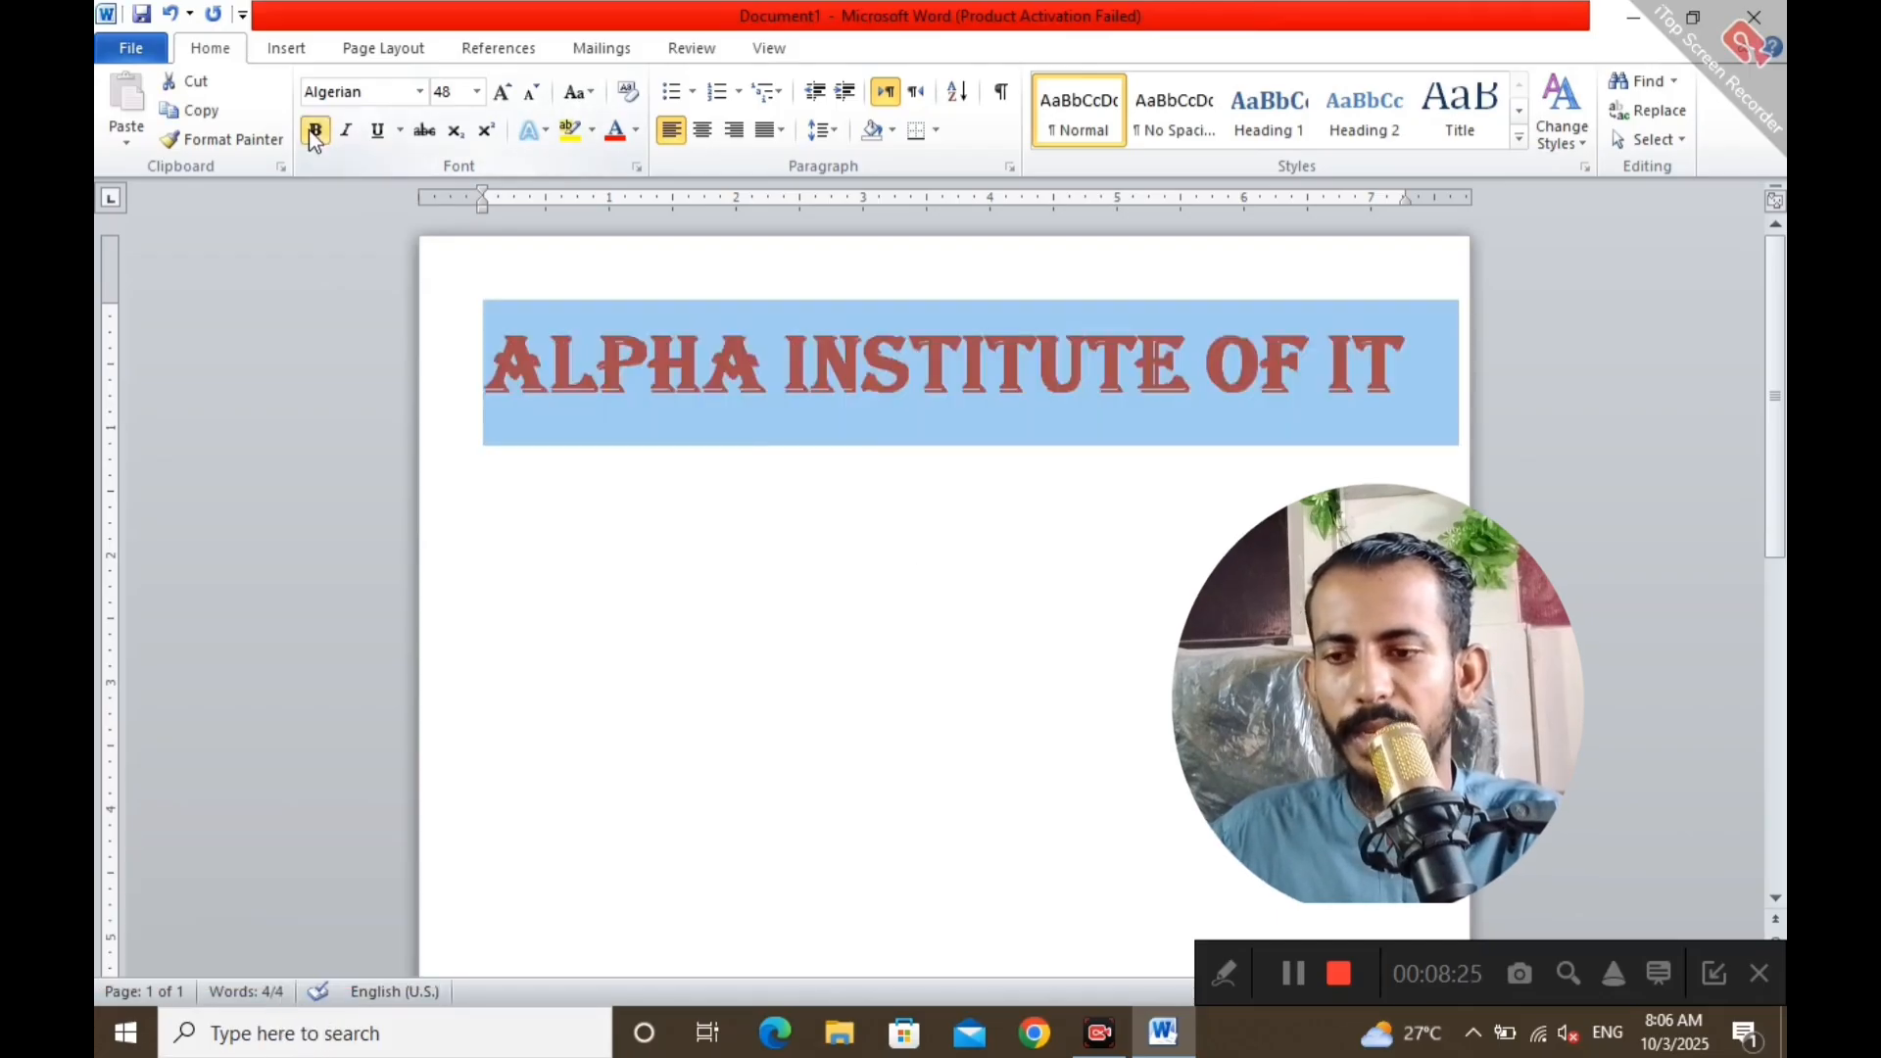
pyautogui.click(314, 132)
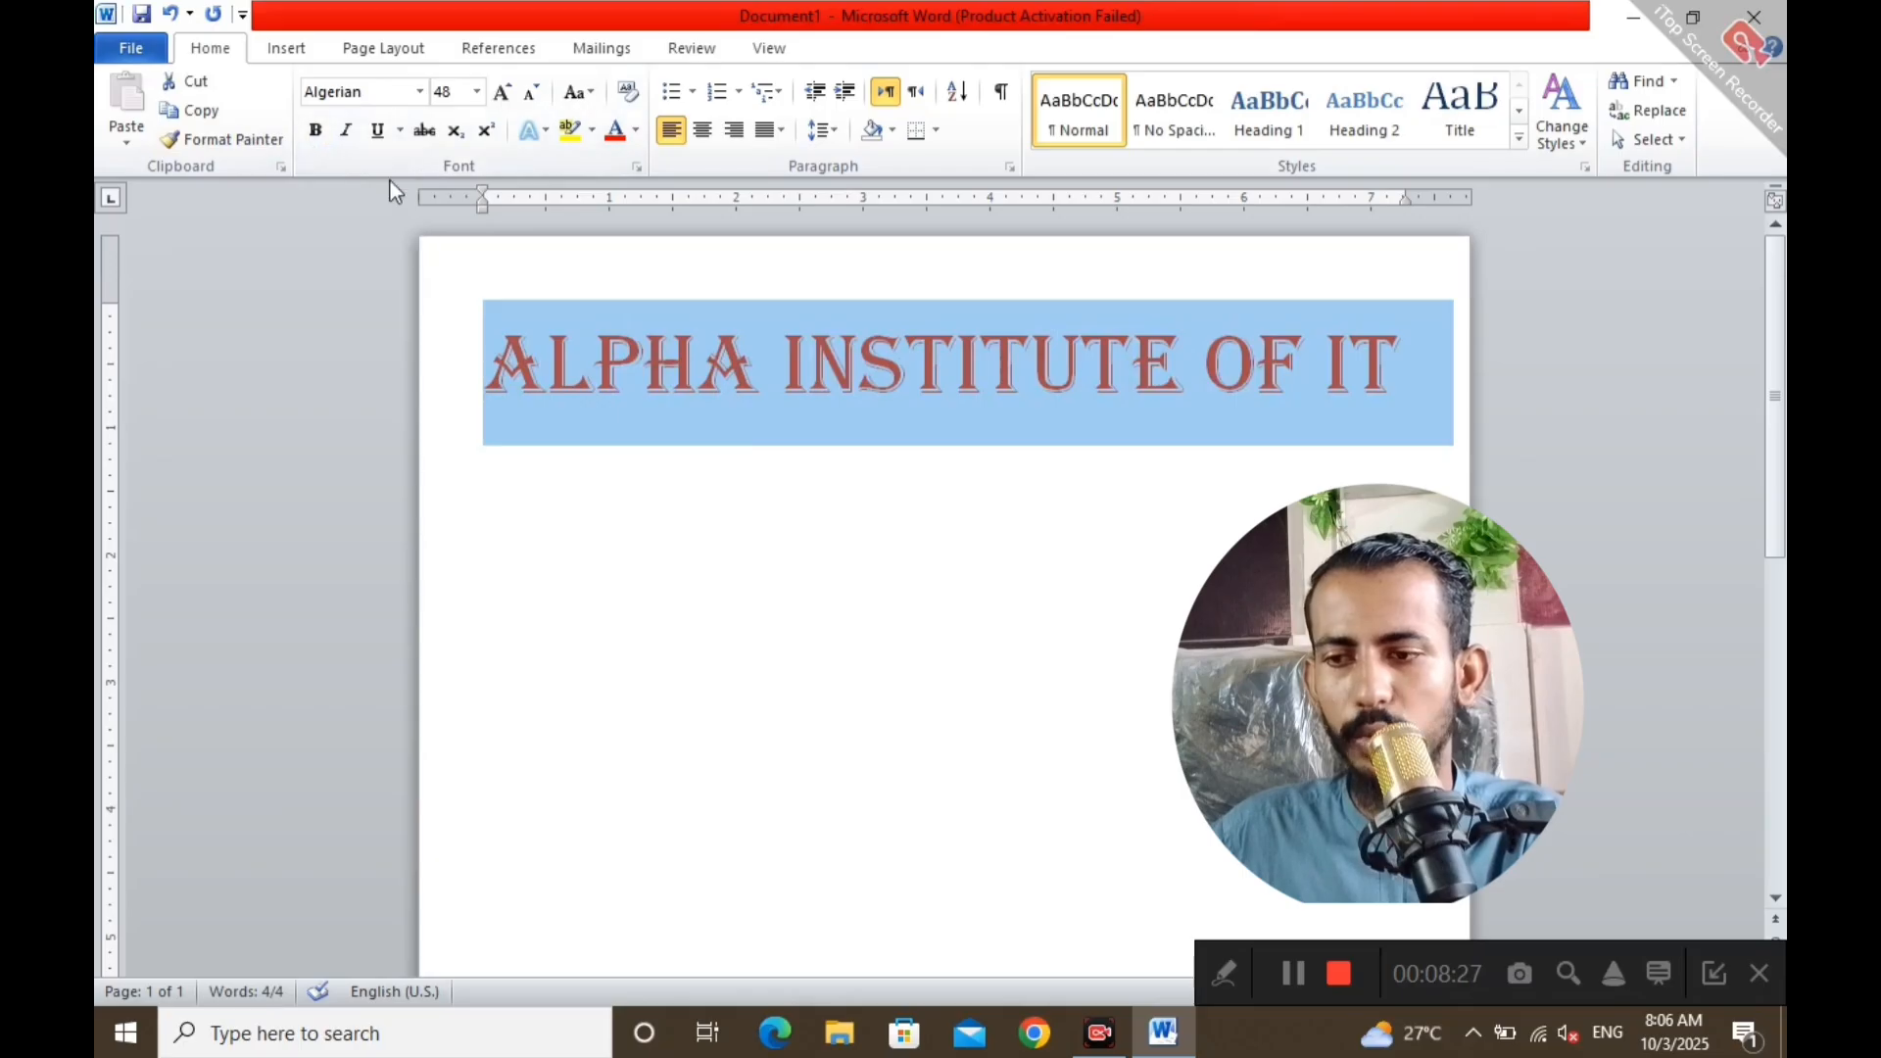
# Apply italic, underline and strikethrough formatting to the selected line of text
pyautogui.click(345, 136)
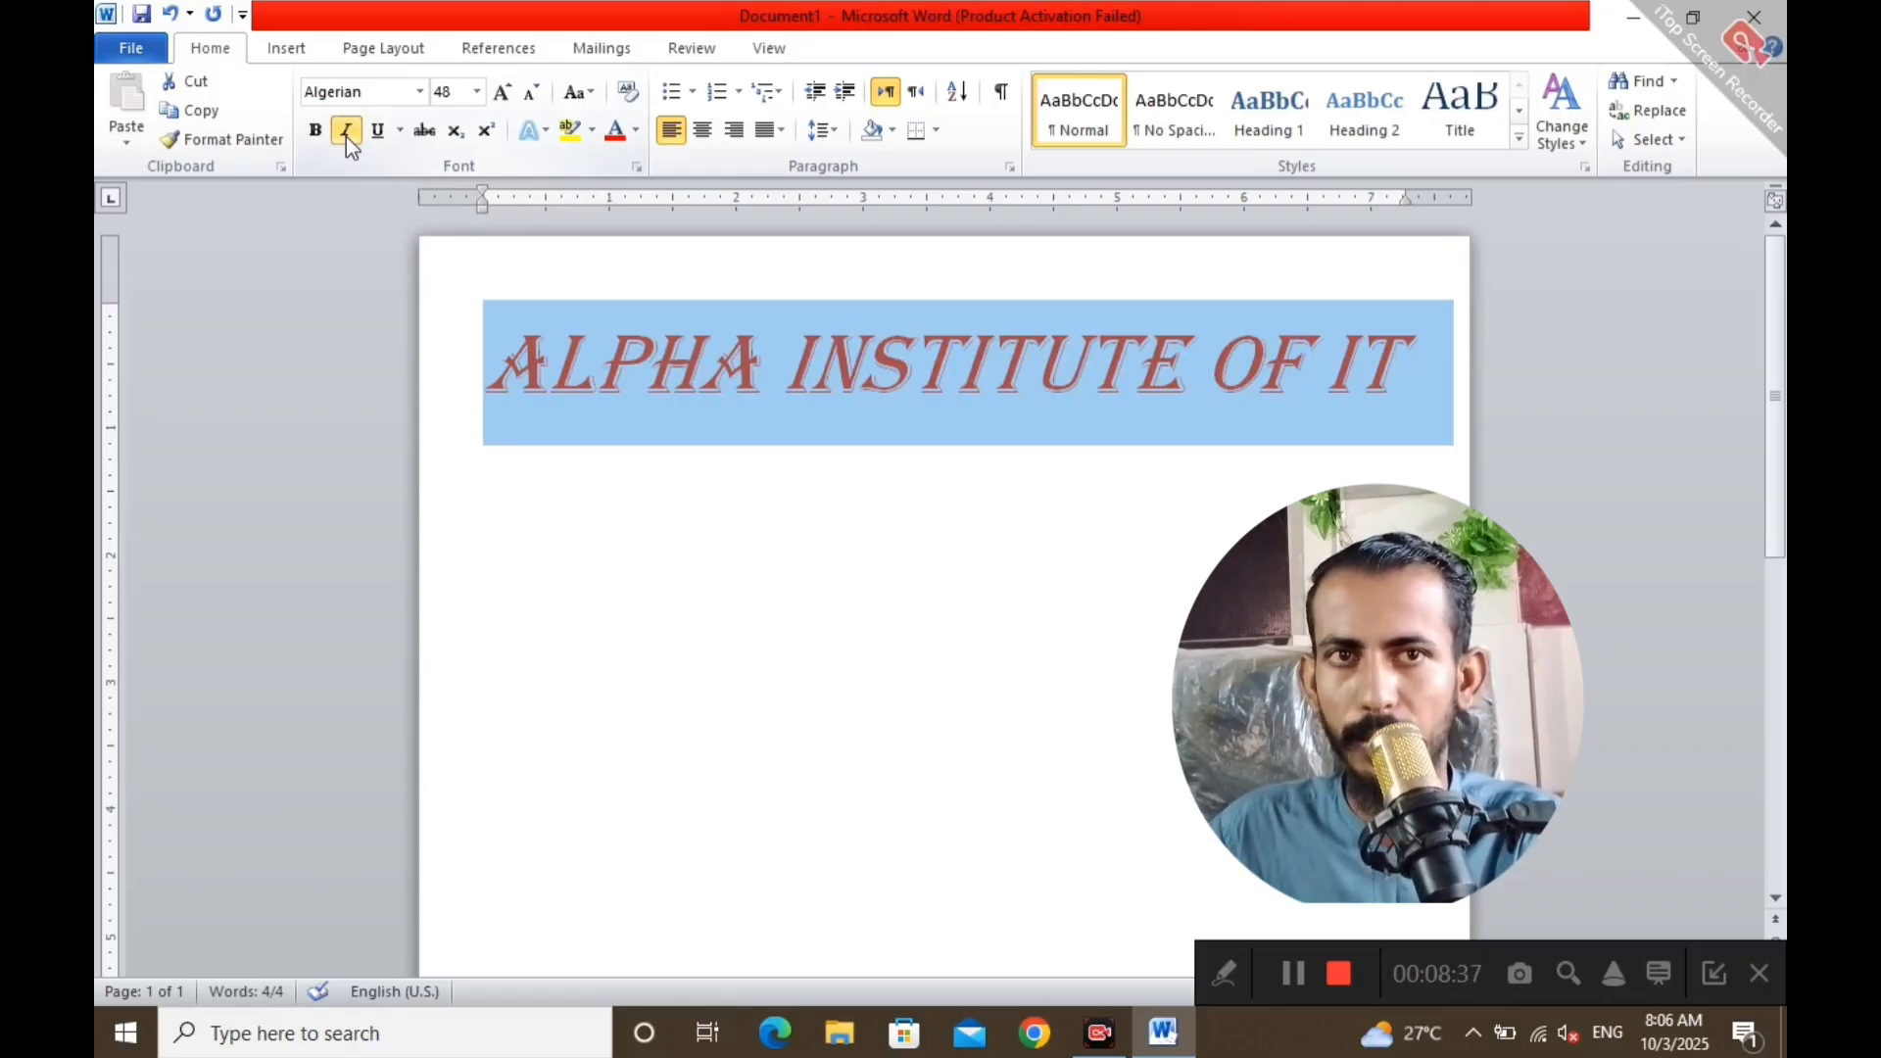
pyautogui.click(377, 134)
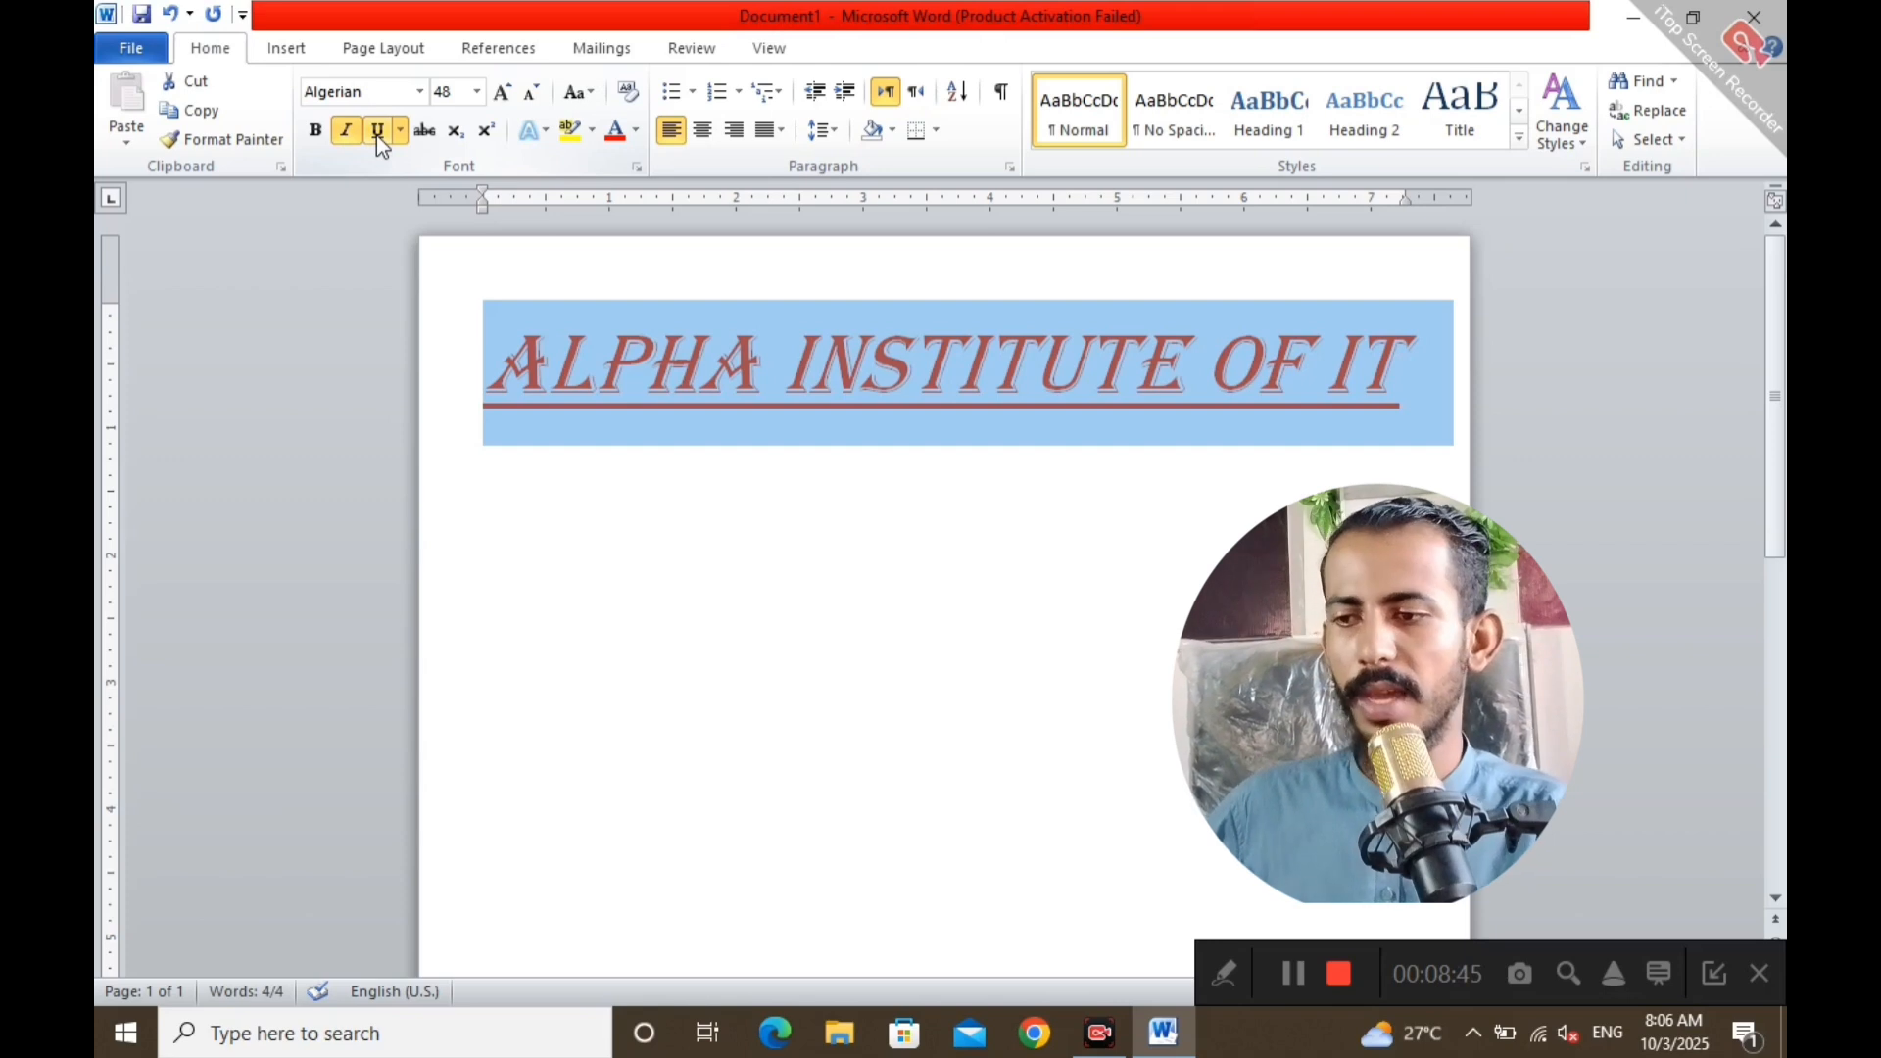
pyautogui.click(437, 138)
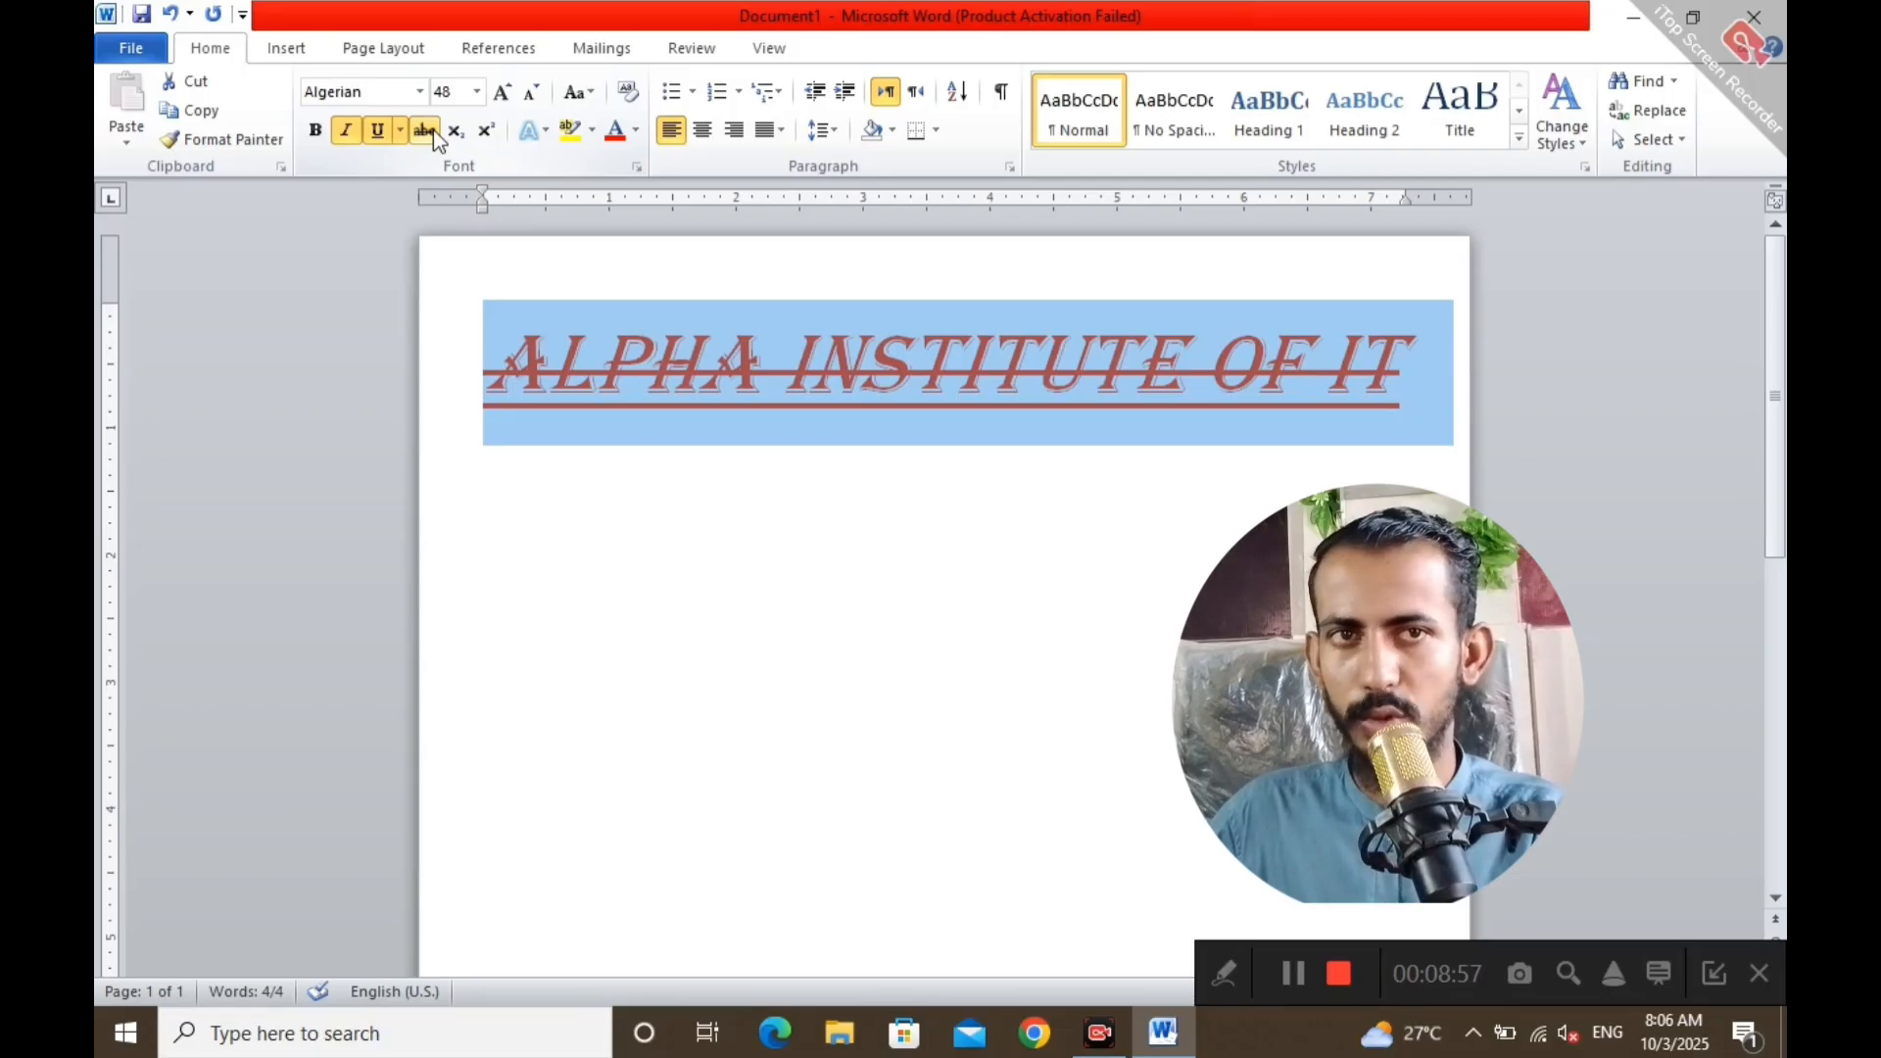
# Remove the strikethrough, underline and italic formatting from the selected line of text
pyautogui.click(433, 129)
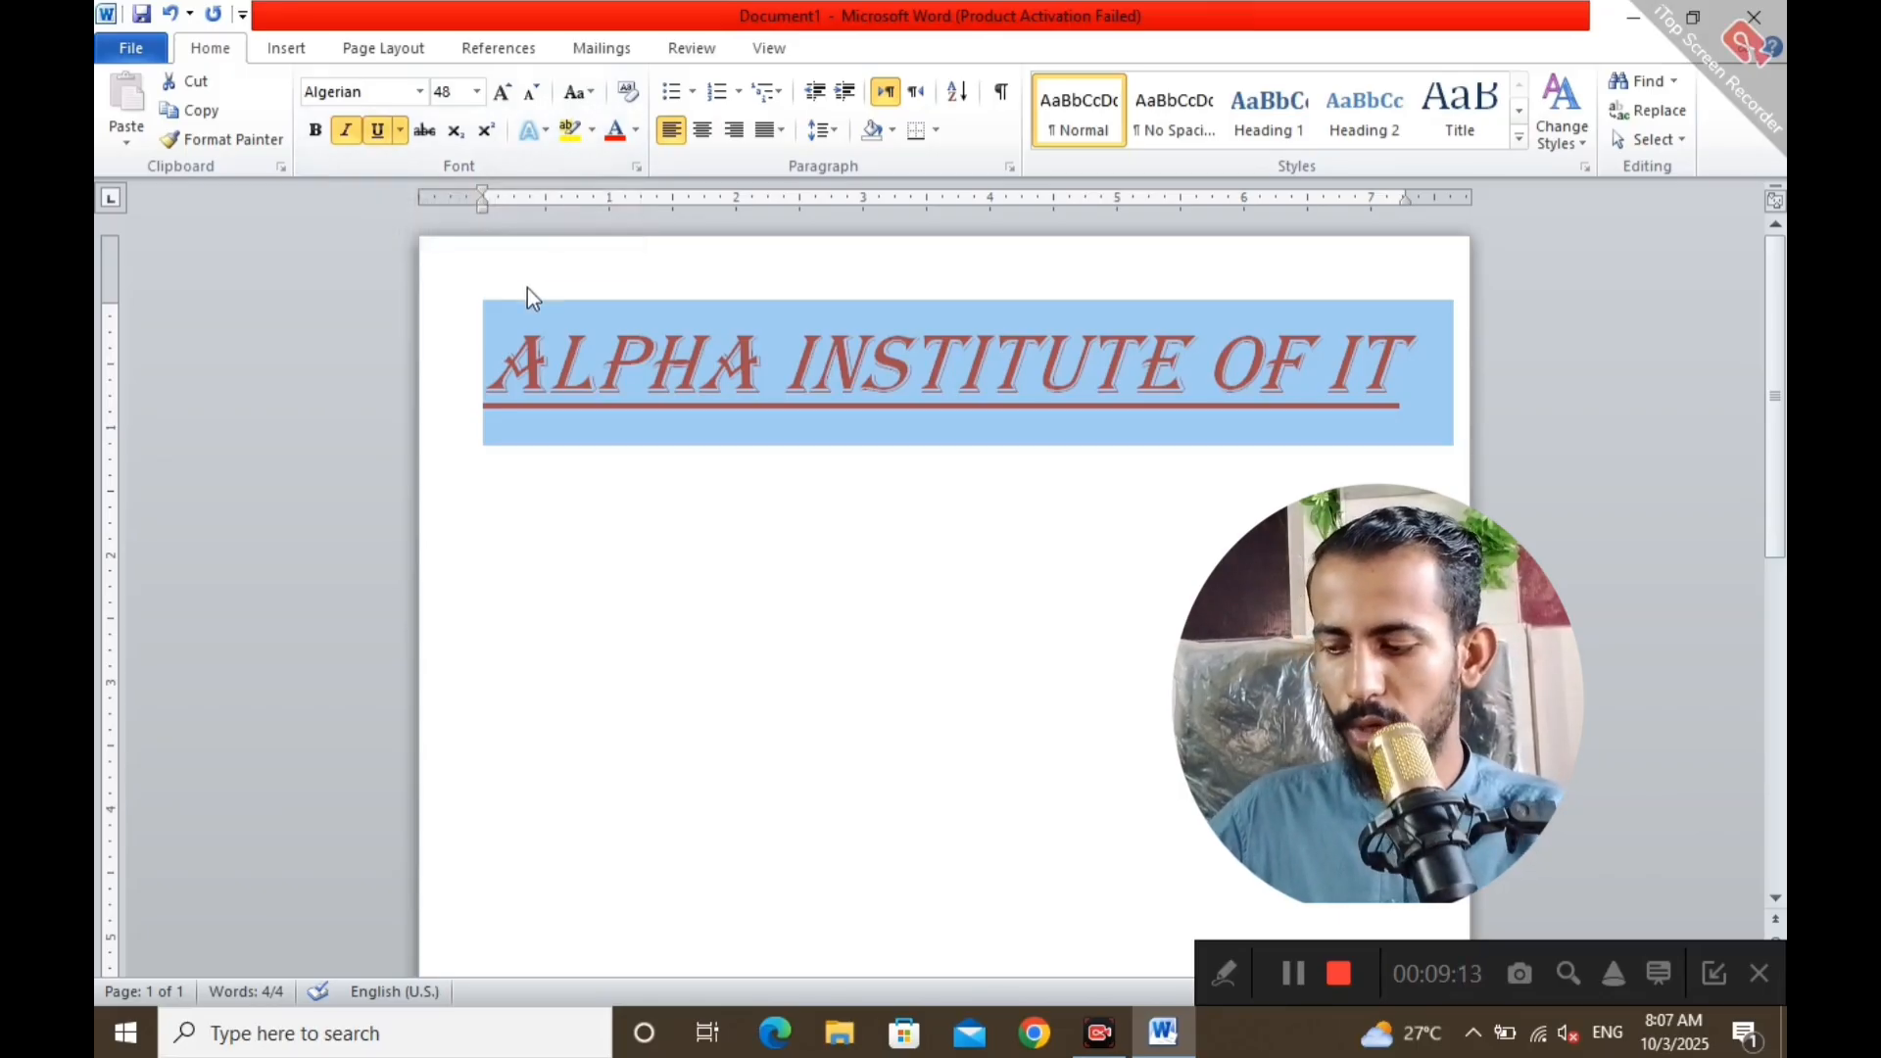
pyautogui.hotkey('ctrl', 'u')
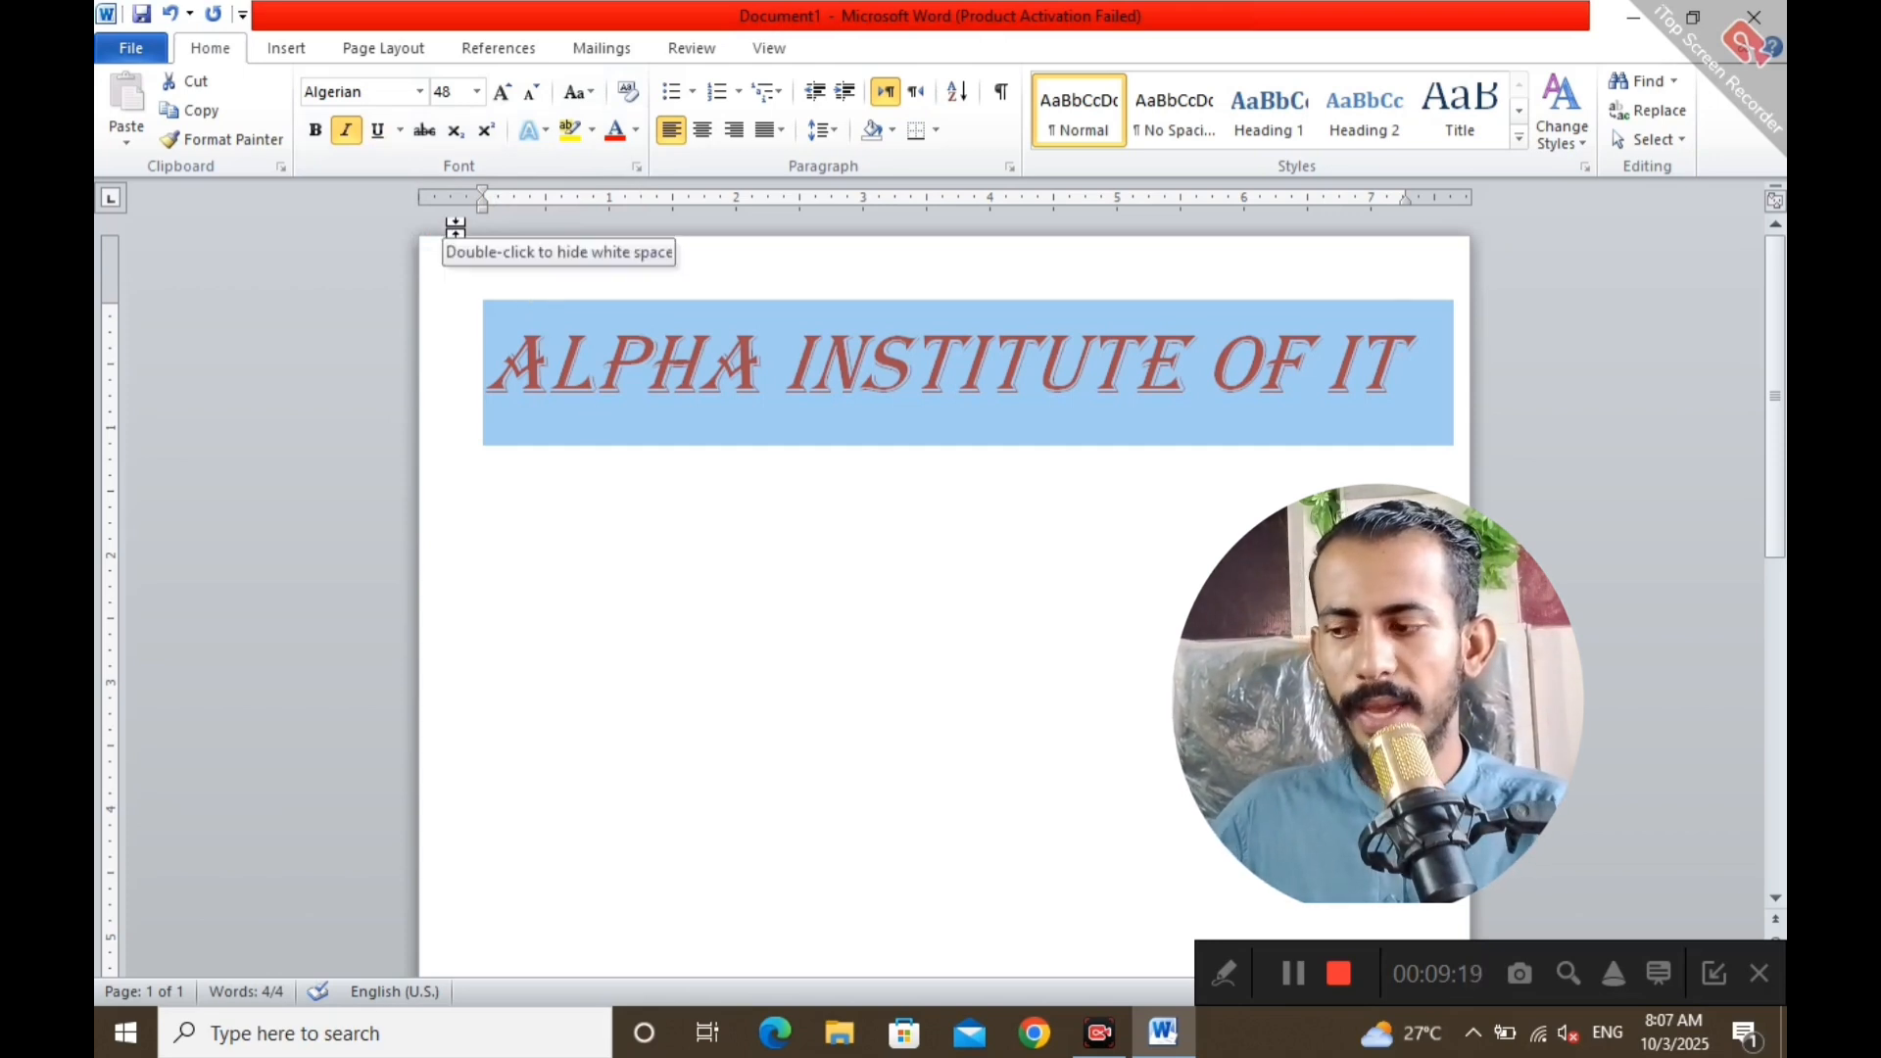
pyautogui.click(347, 143)
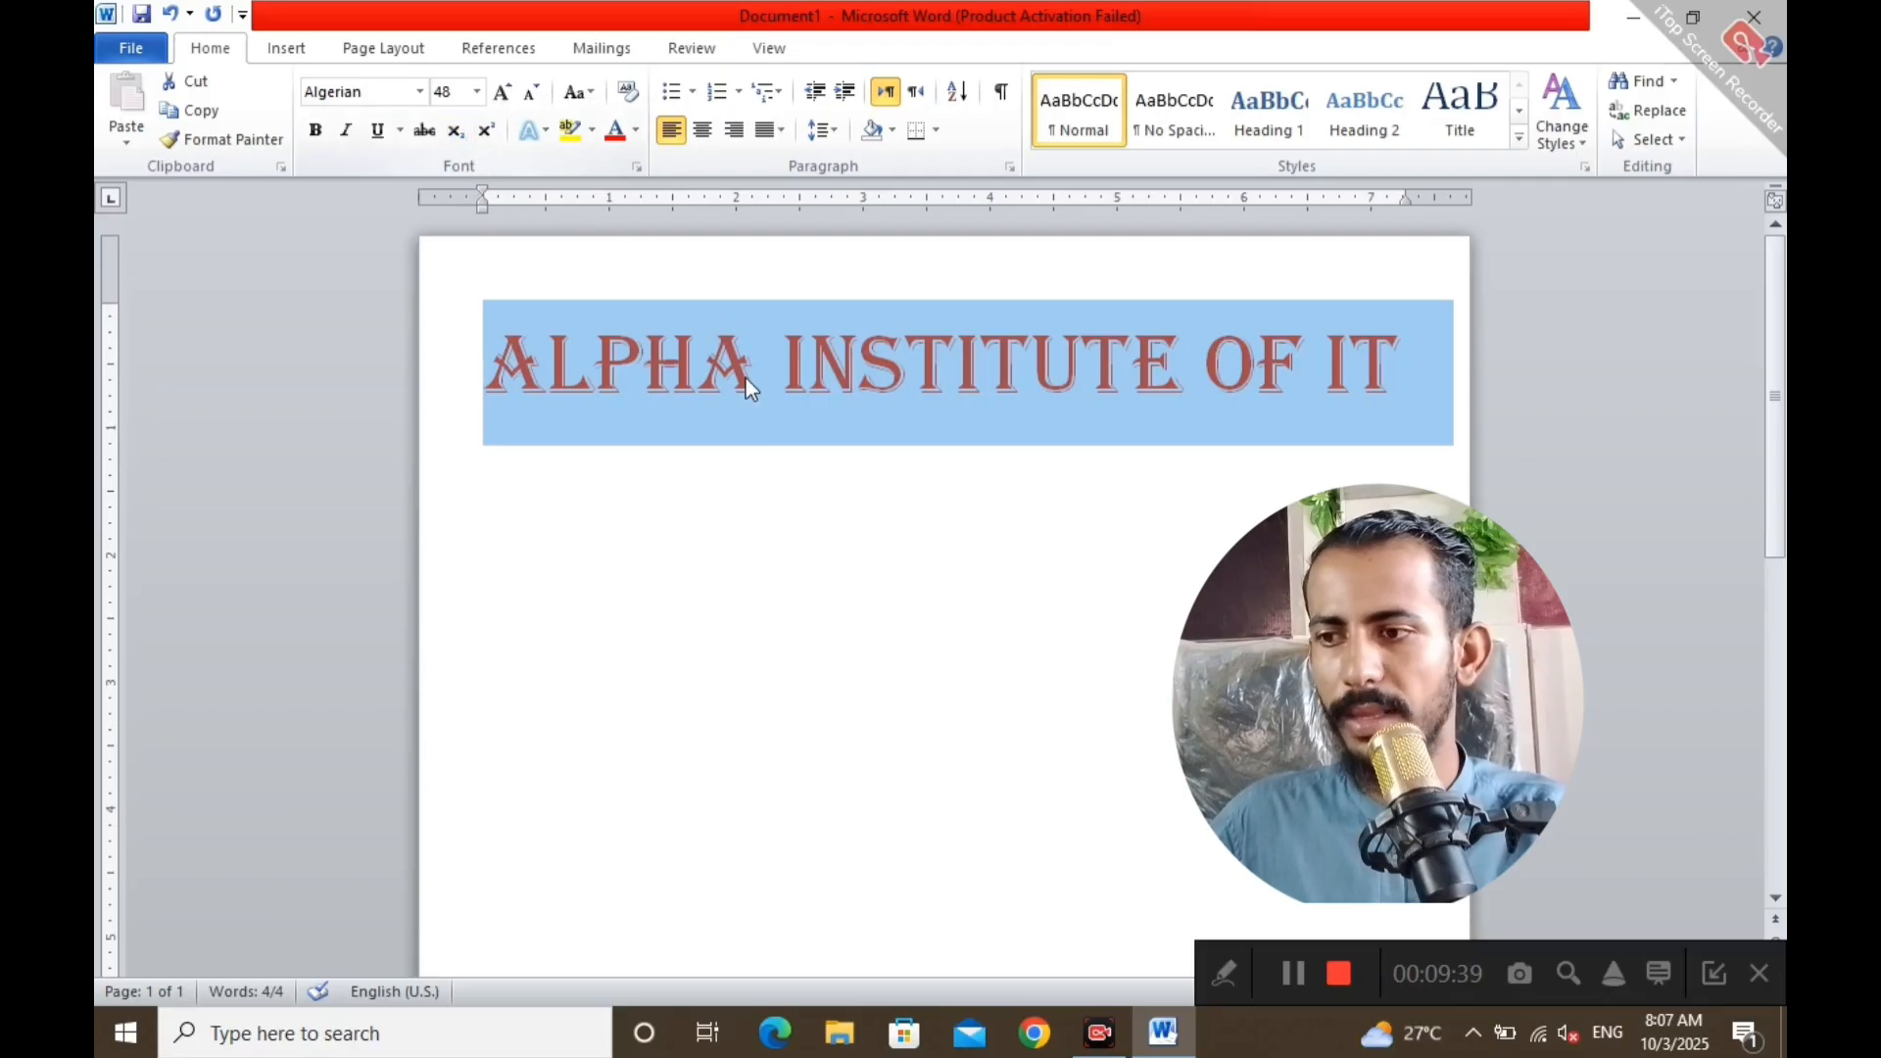
# Enlarge the selected line of text in preset increments up to font size 90
pyautogui.click(507, 100)
pyautogui.click(507, 100)
pyautogui.click(507, 99)
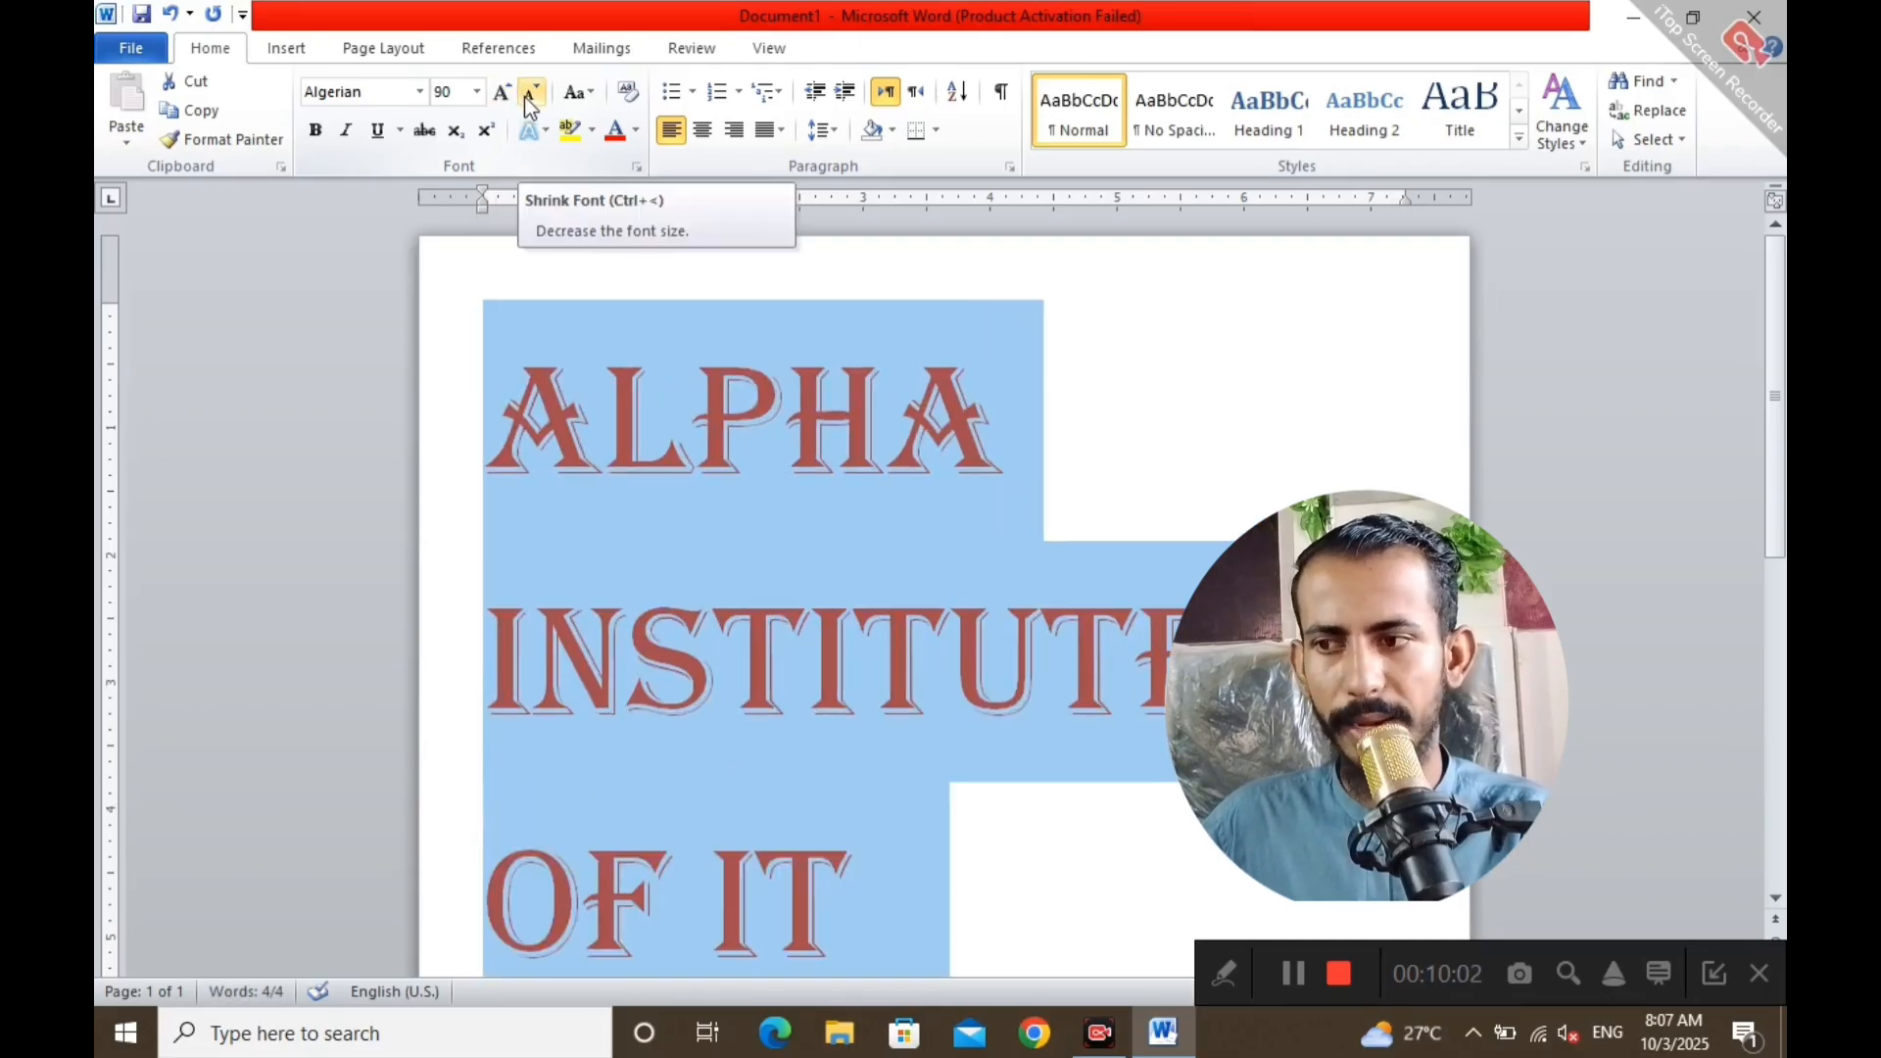
# Shrink the selected line of text in preset increments down to font size 24
pyautogui.click(529, 101)
pyautogui.click(529, 101)
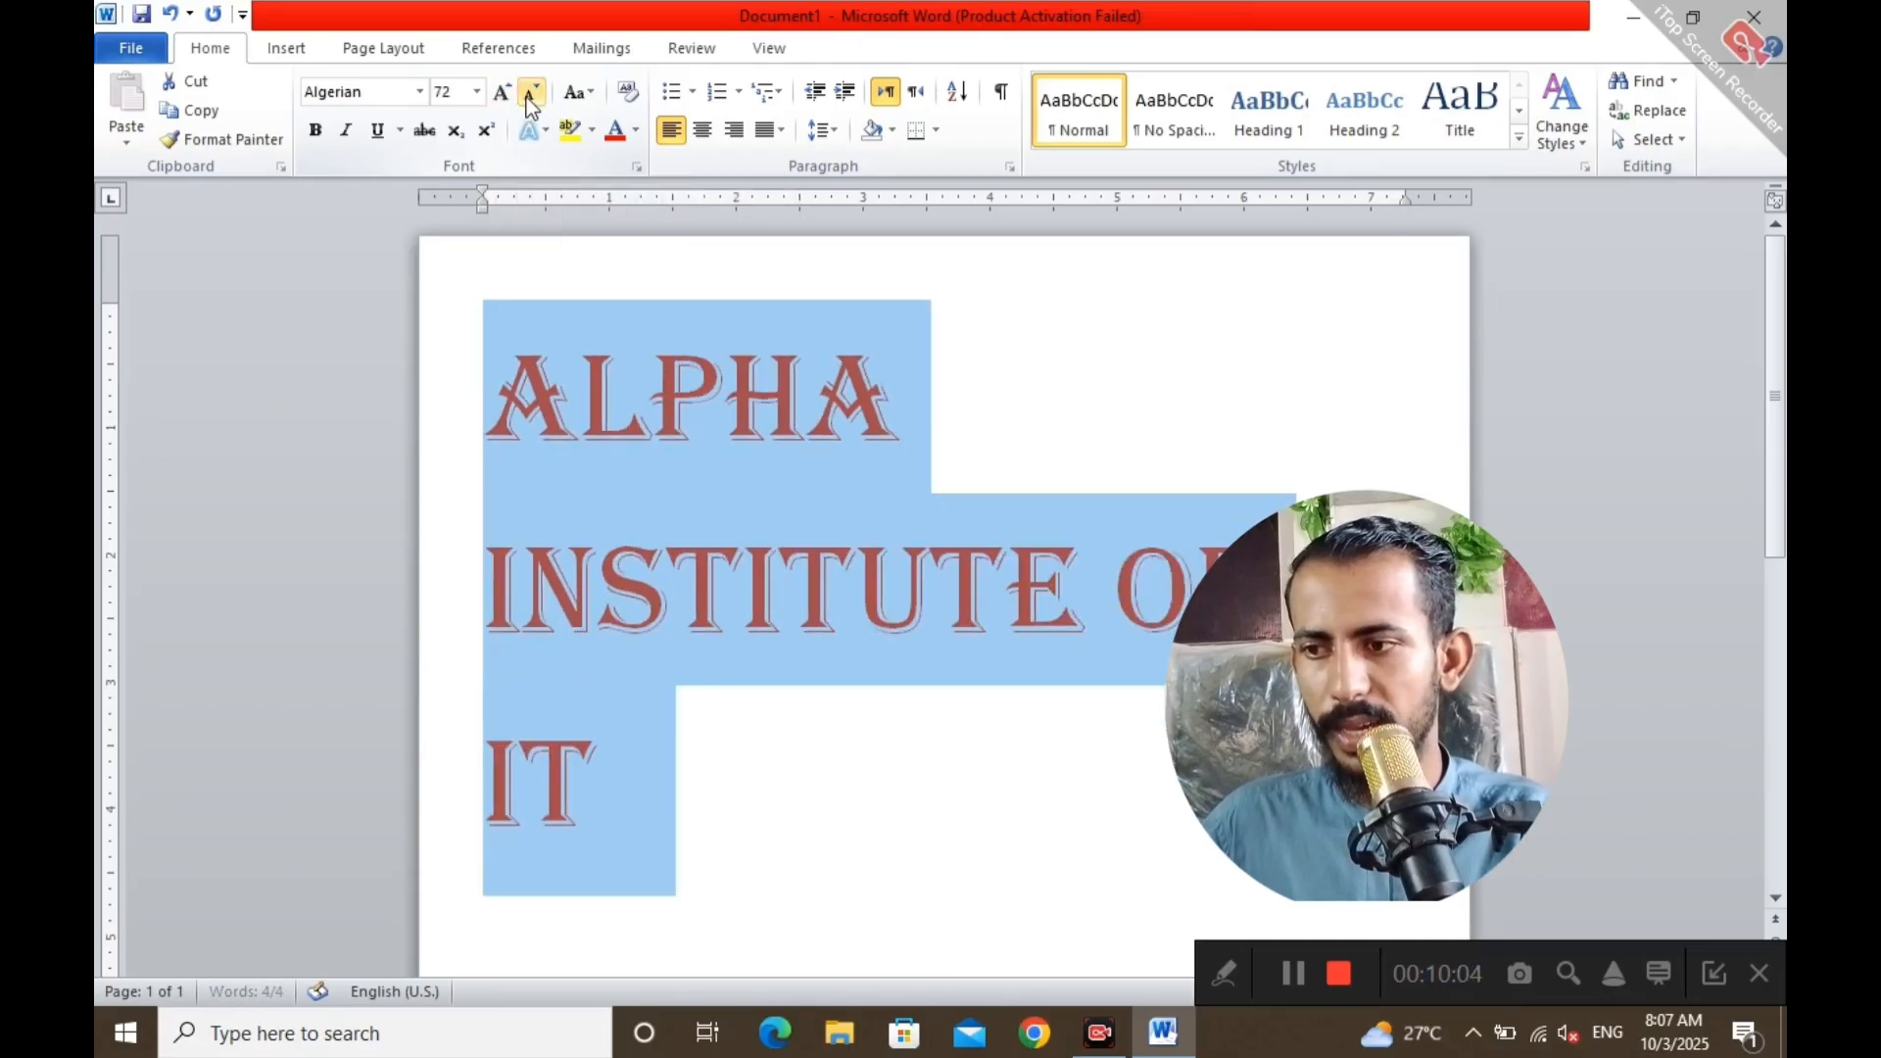
pyautogui.click(529, 101)
pyautogui.click(529, 101)
pyautogui.click(529, 101)
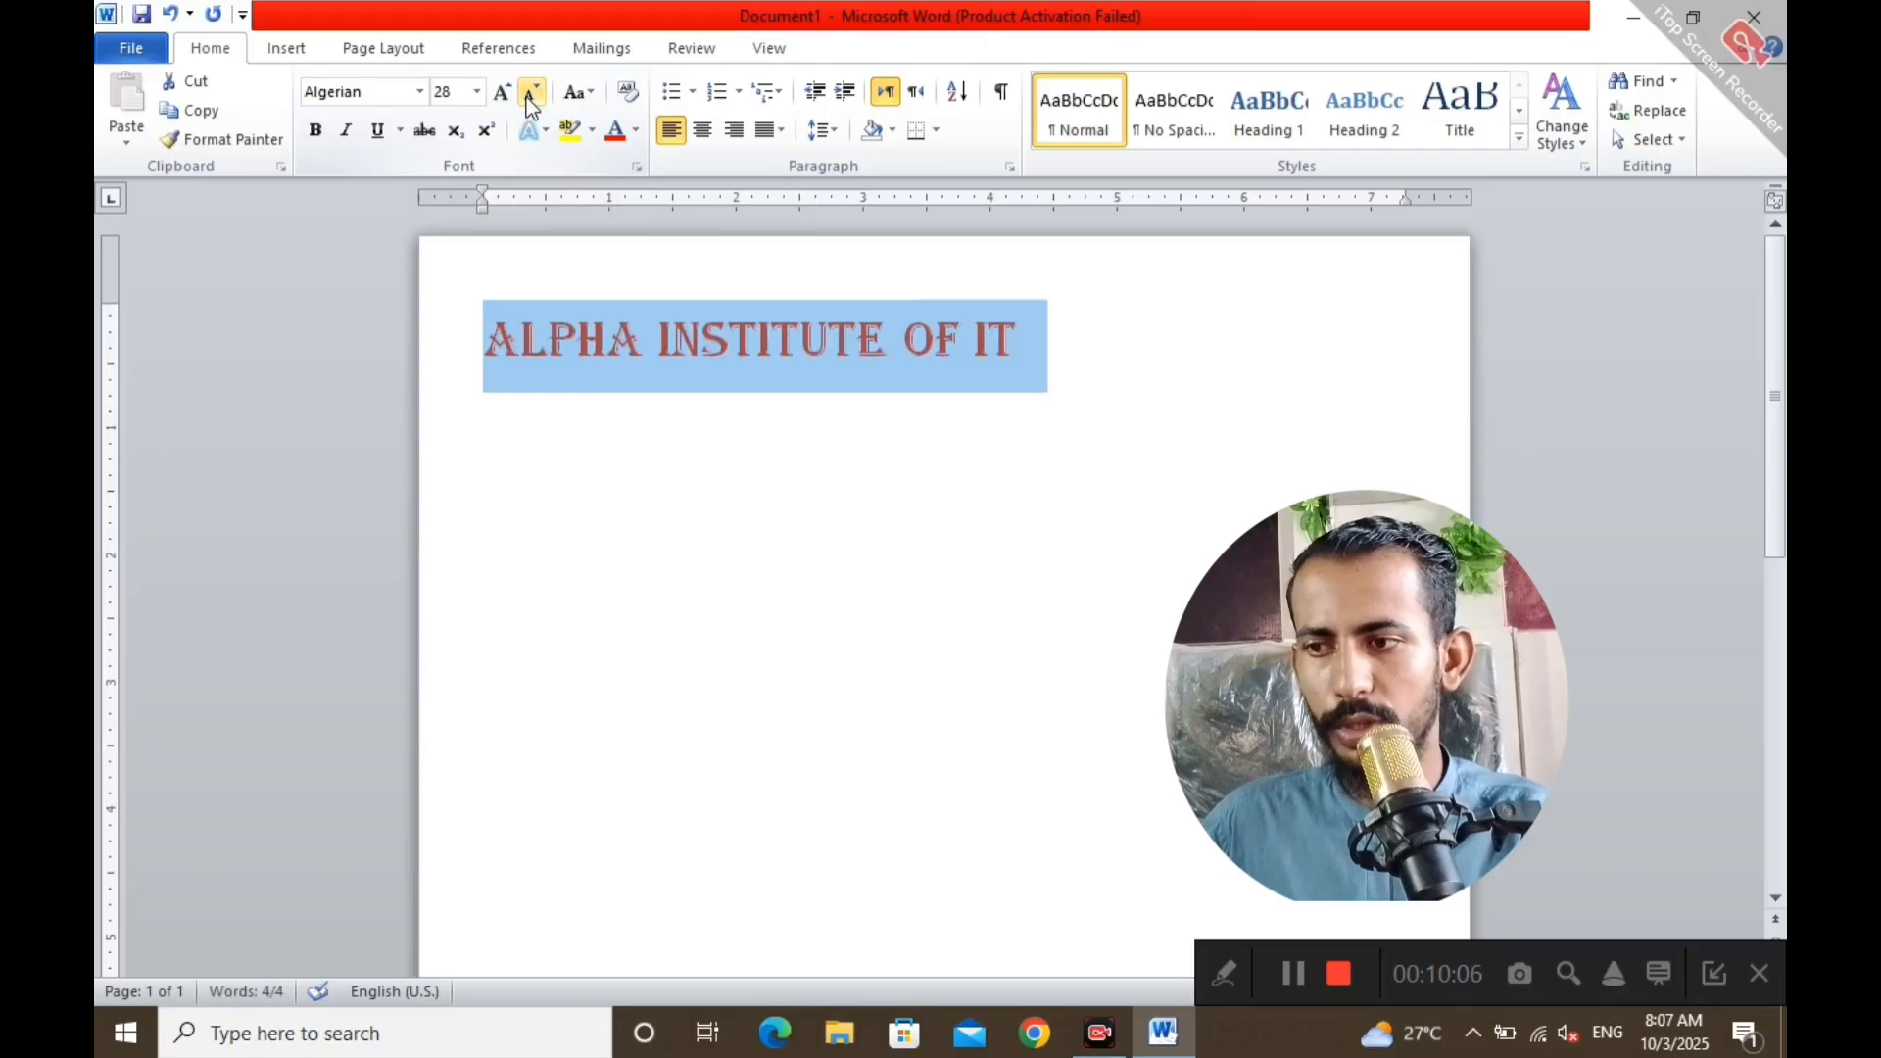
pyautogui.click(529, 100)
pyautogui.click(529, 101)
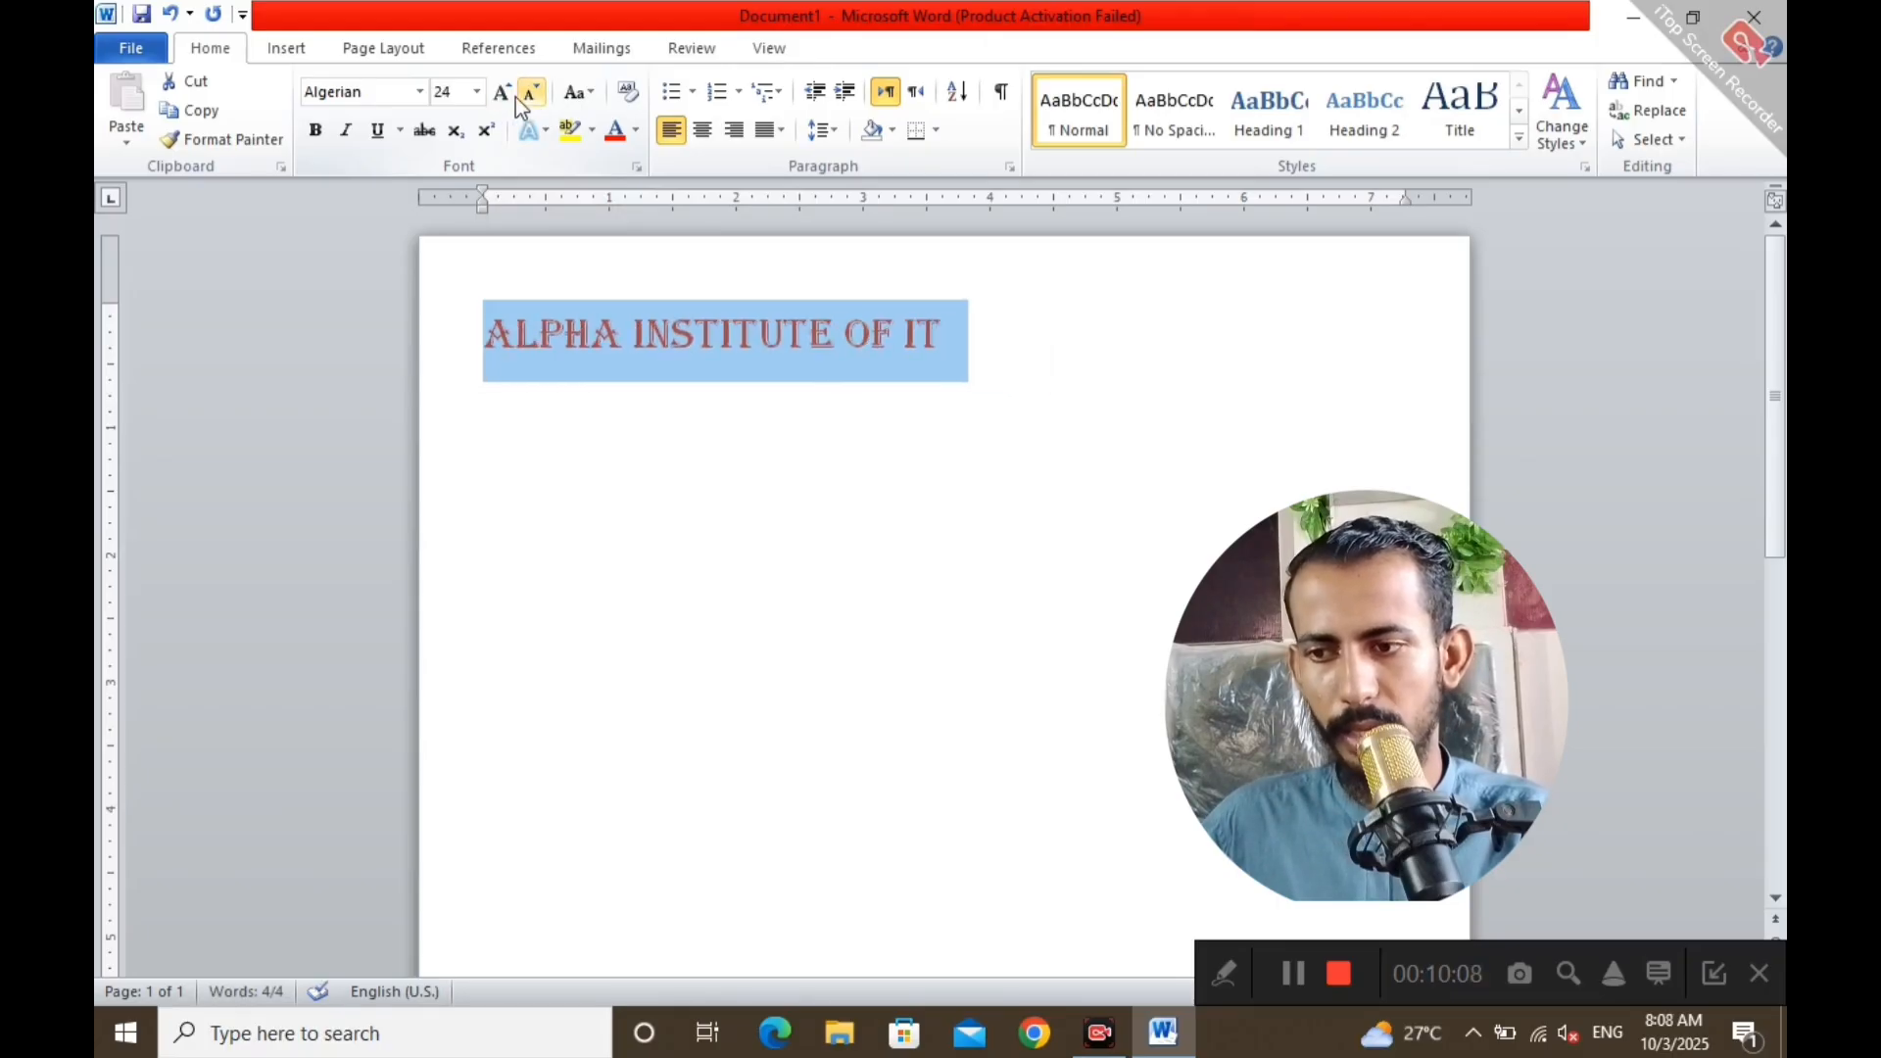
# Grow the selected text in preset increments to font size 72 and bring it back down to 48
pyautogui.click(509, 98)
pyautogui.click(509, 98)
pyautogui.click(509, 98)
pyautogui.click(508, 98)
pyautogui.click(508, 98)
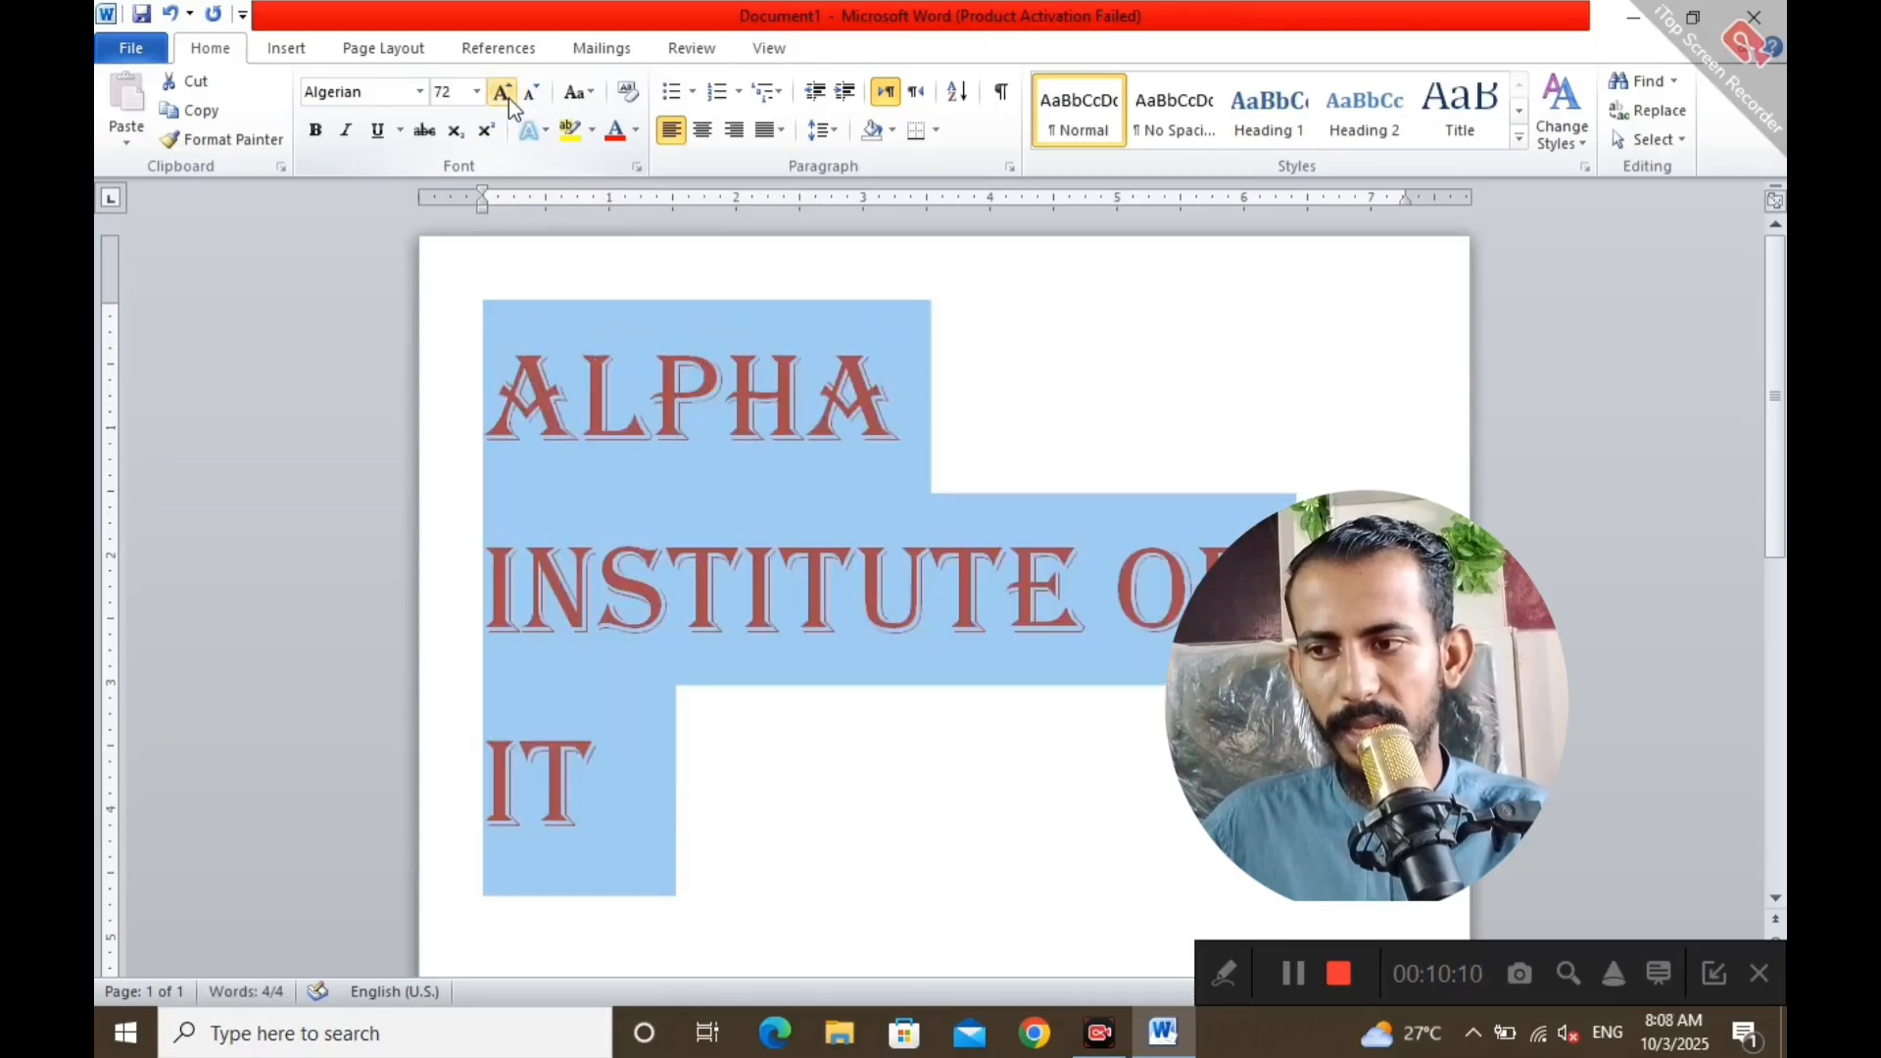
pyautogui.click(529, 101)
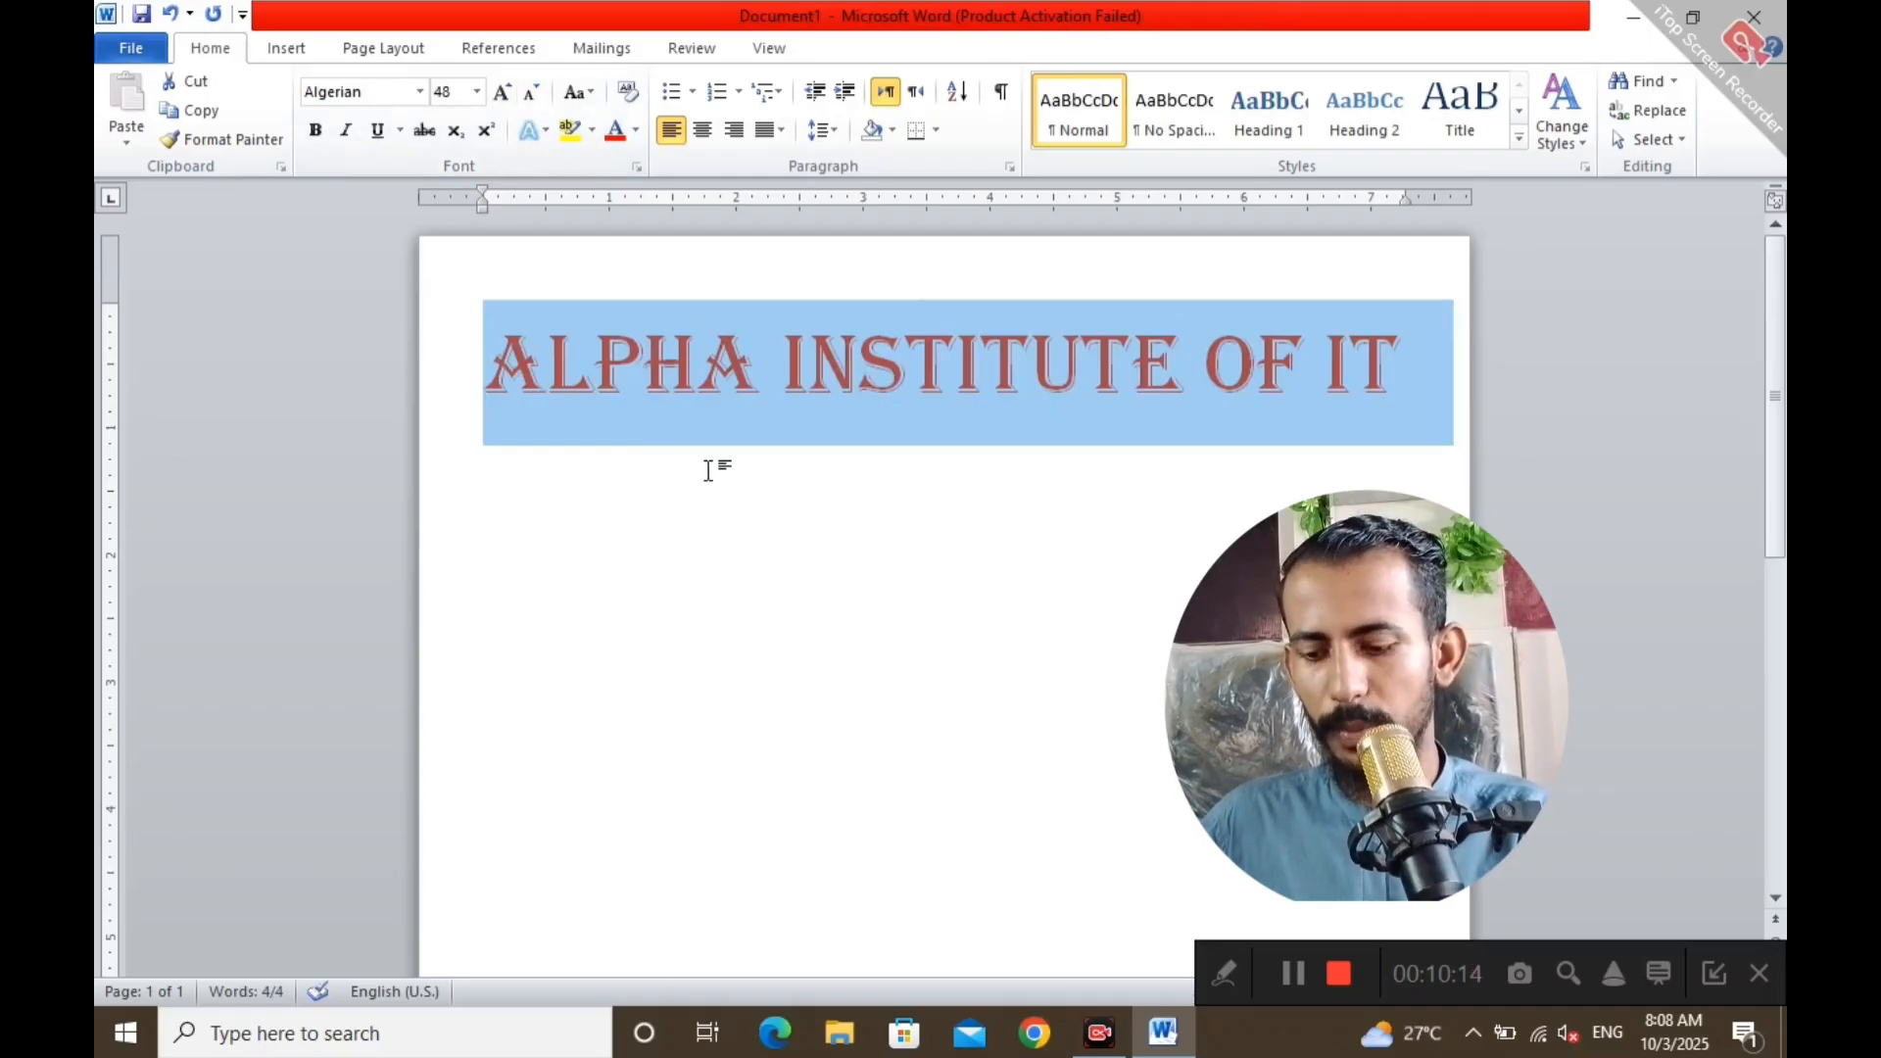
# Adjust the font size of the line one point at a time, up to 50 and down to 44
pyautogui.hotkey('ctrl', ']')
pyautogui.hotkey('ctrl', ']')
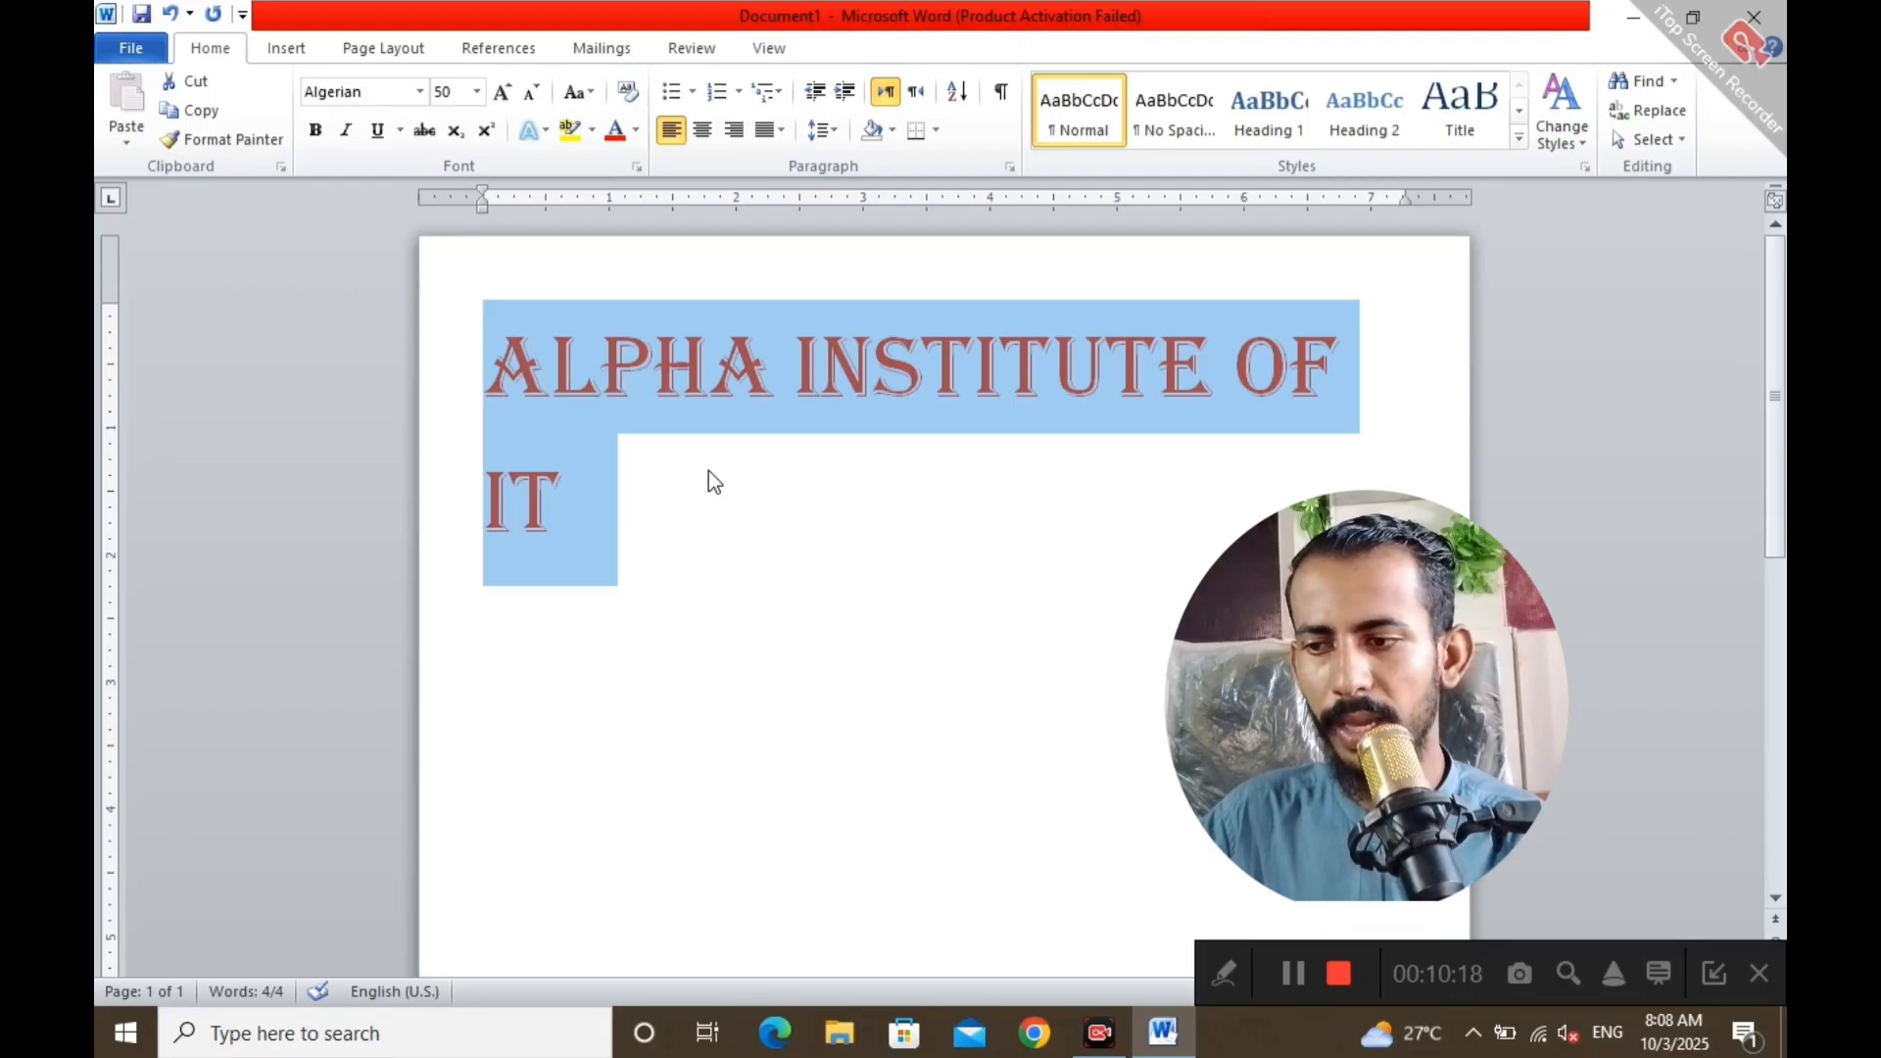
pyautogui.hotkey('ctrl', '[')
pyautogui.hotkey('ctrl', '[')
pyautogui.hotkey('ctrl', '[')
pyautogui.hotkey('ctrl', '[')
pyautogui.hotkey('ctrl', '[')
pyautogui.hotkey('ctrl', '[')
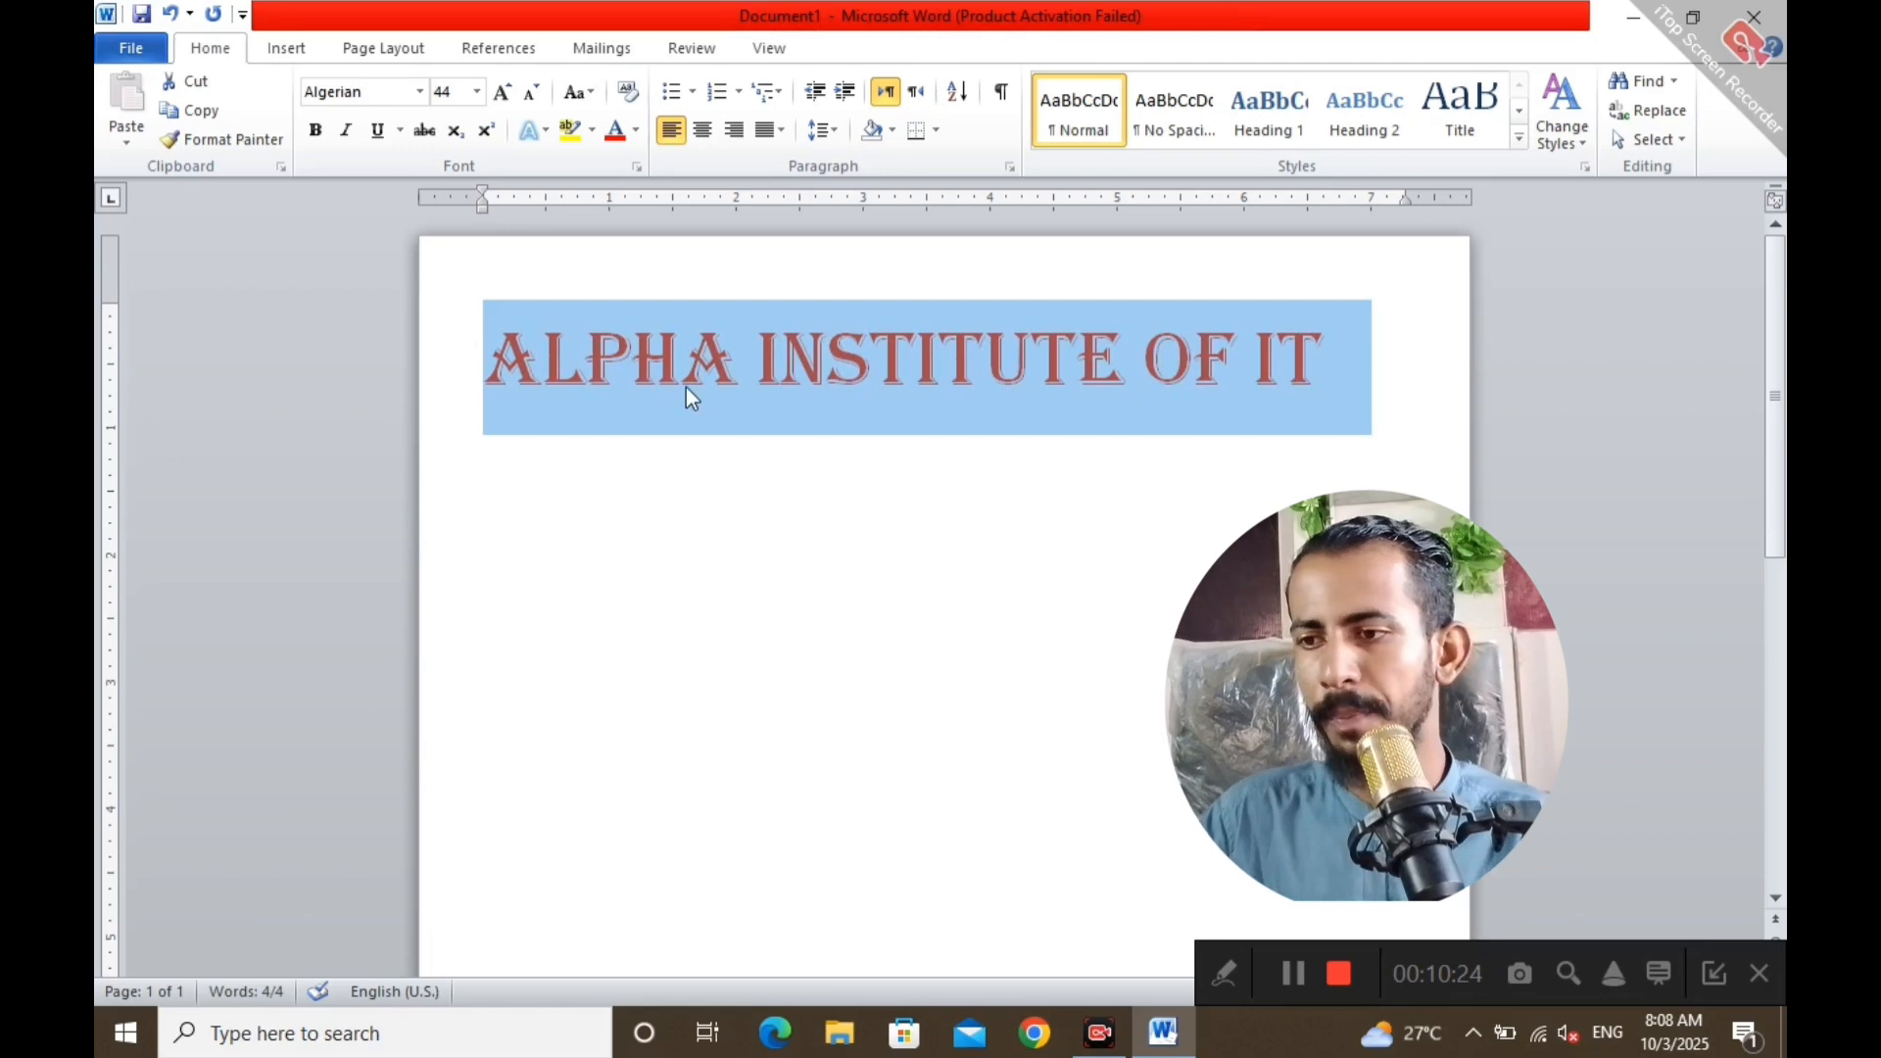
pyautogui.click(882, 436)
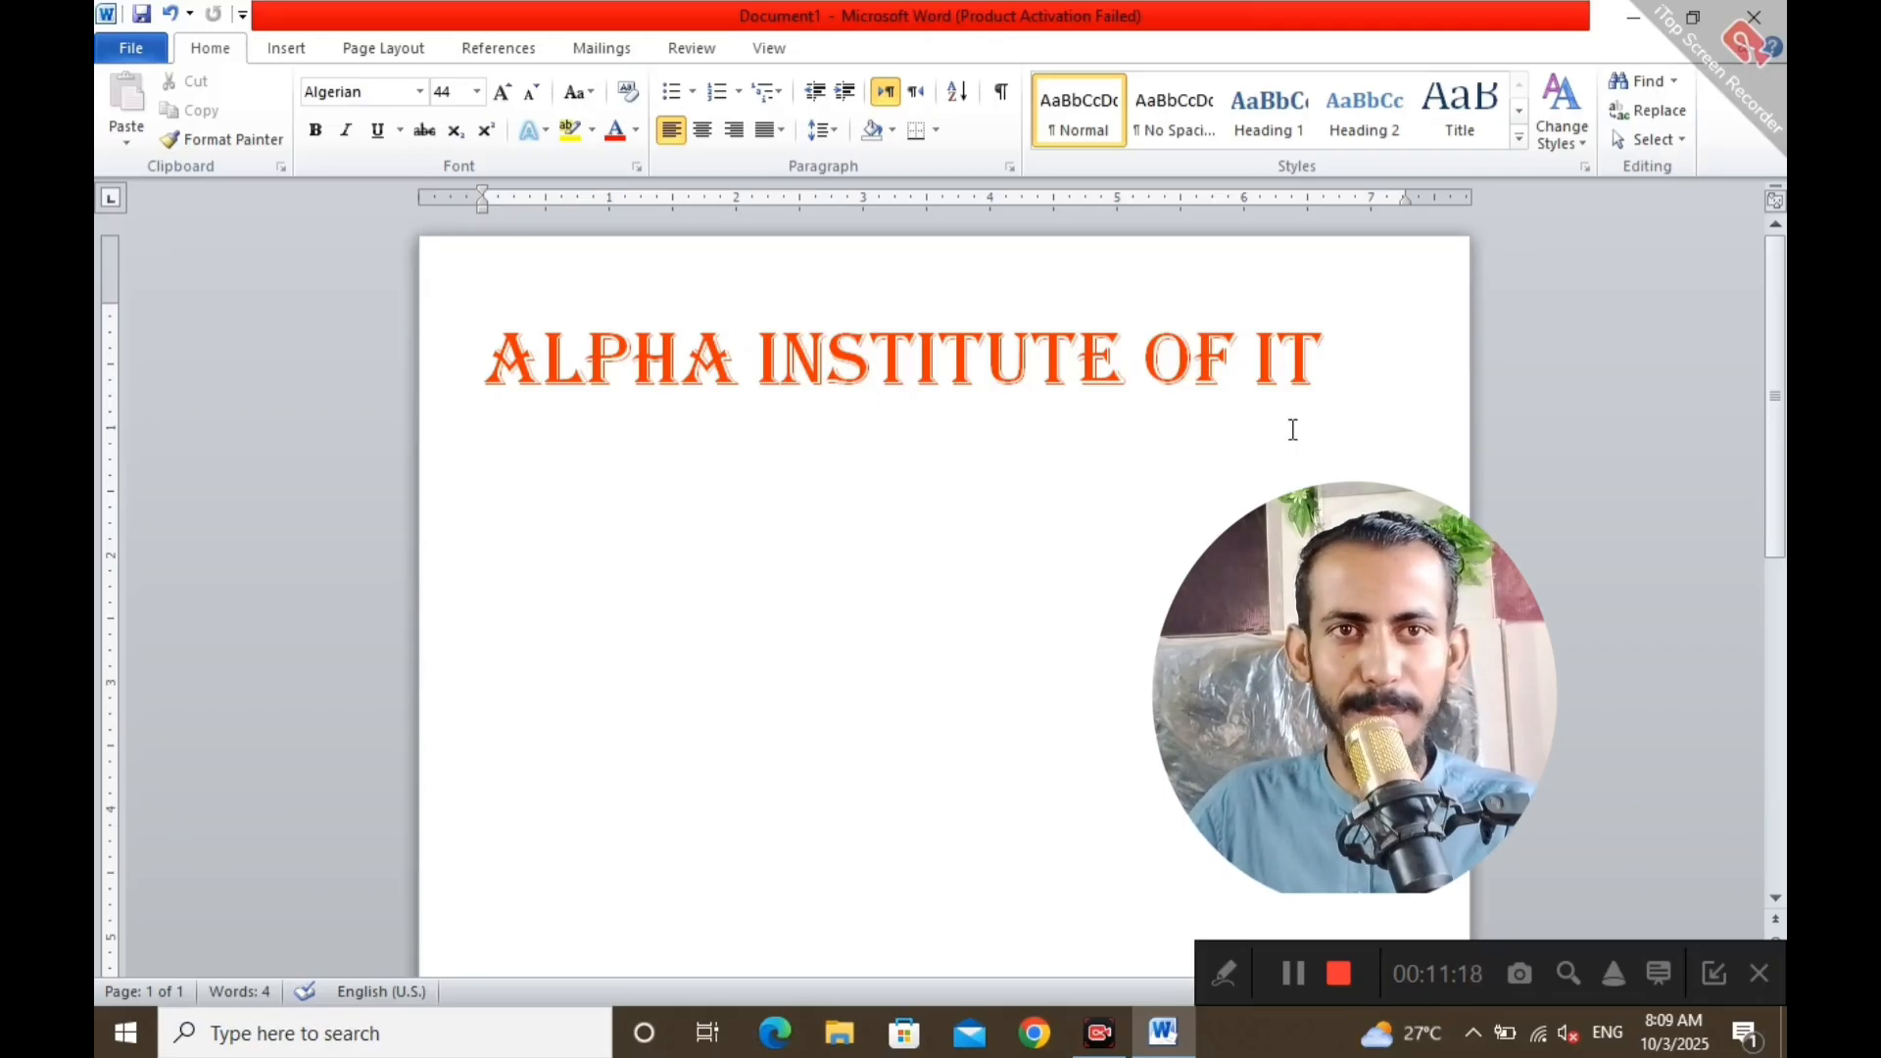
# Preview highlight colors such as teal on the whole line of text and choose No Color
pyautogui.tripleClick(1325, 373)
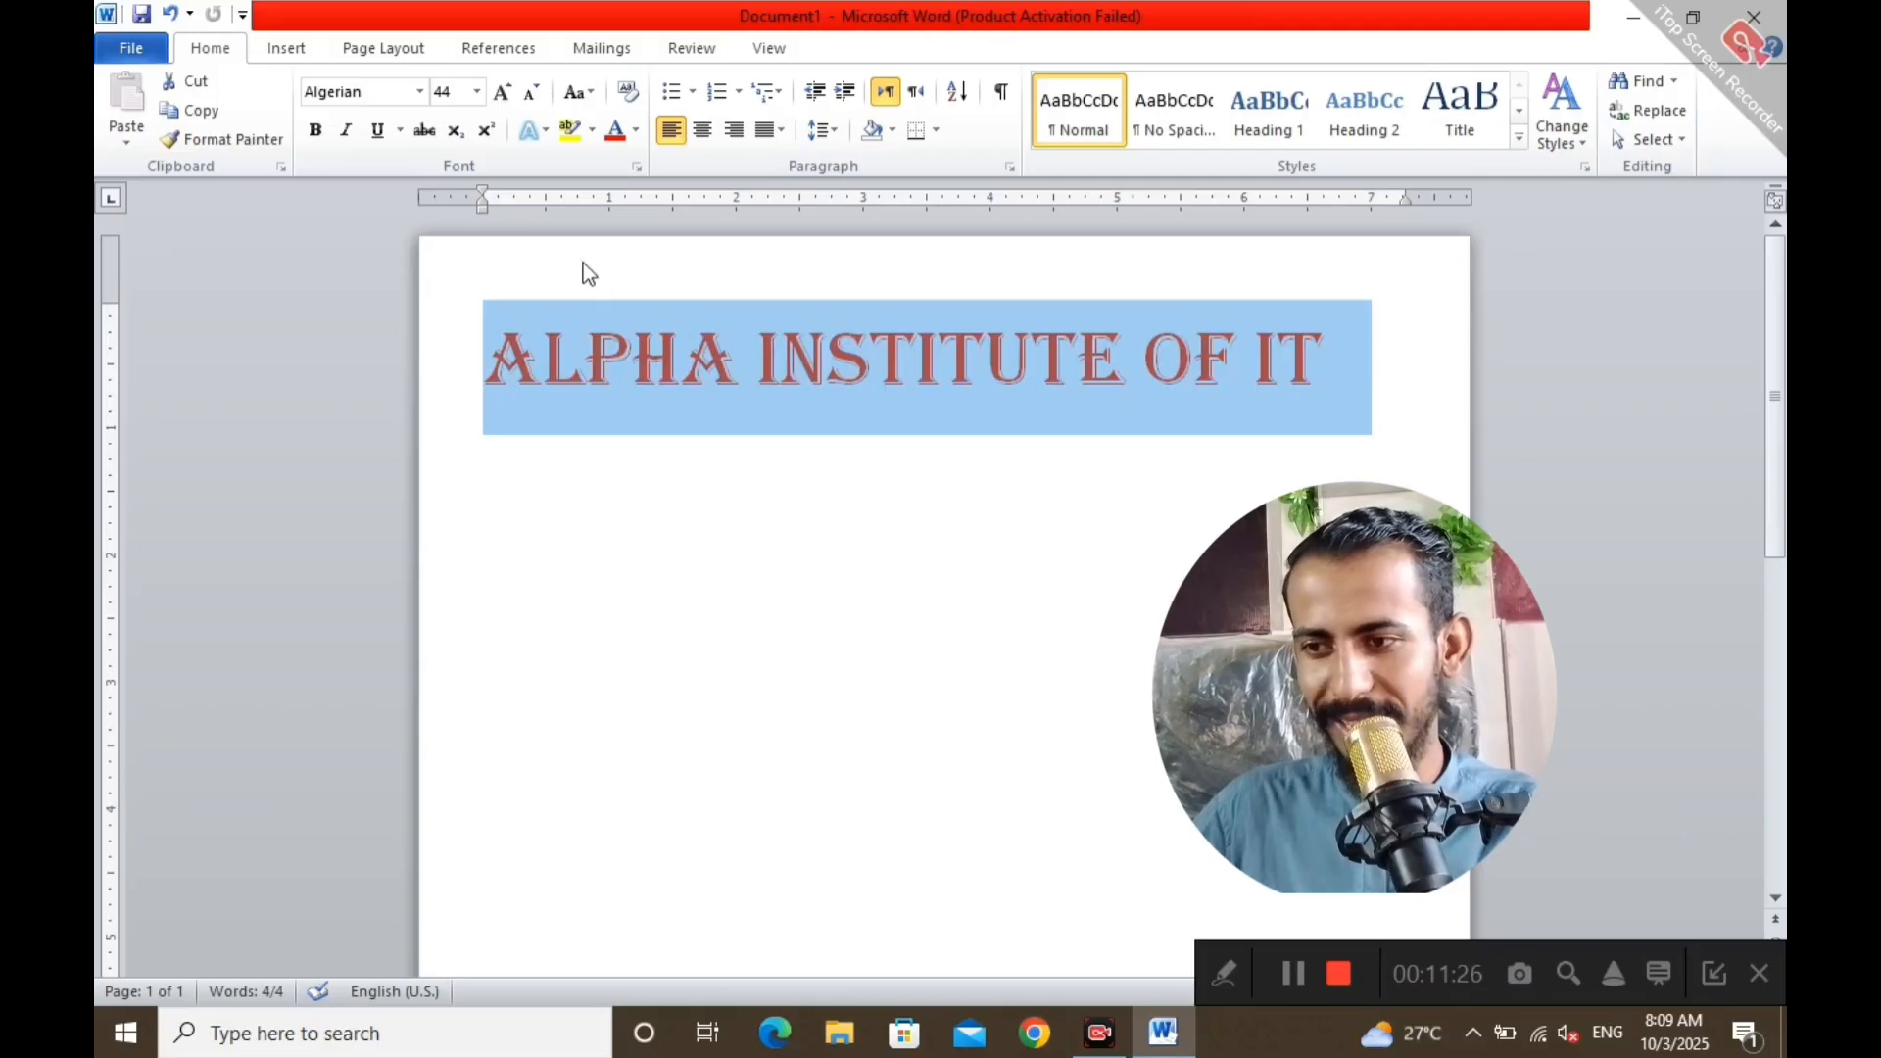
pyautogui.click(593, 137)
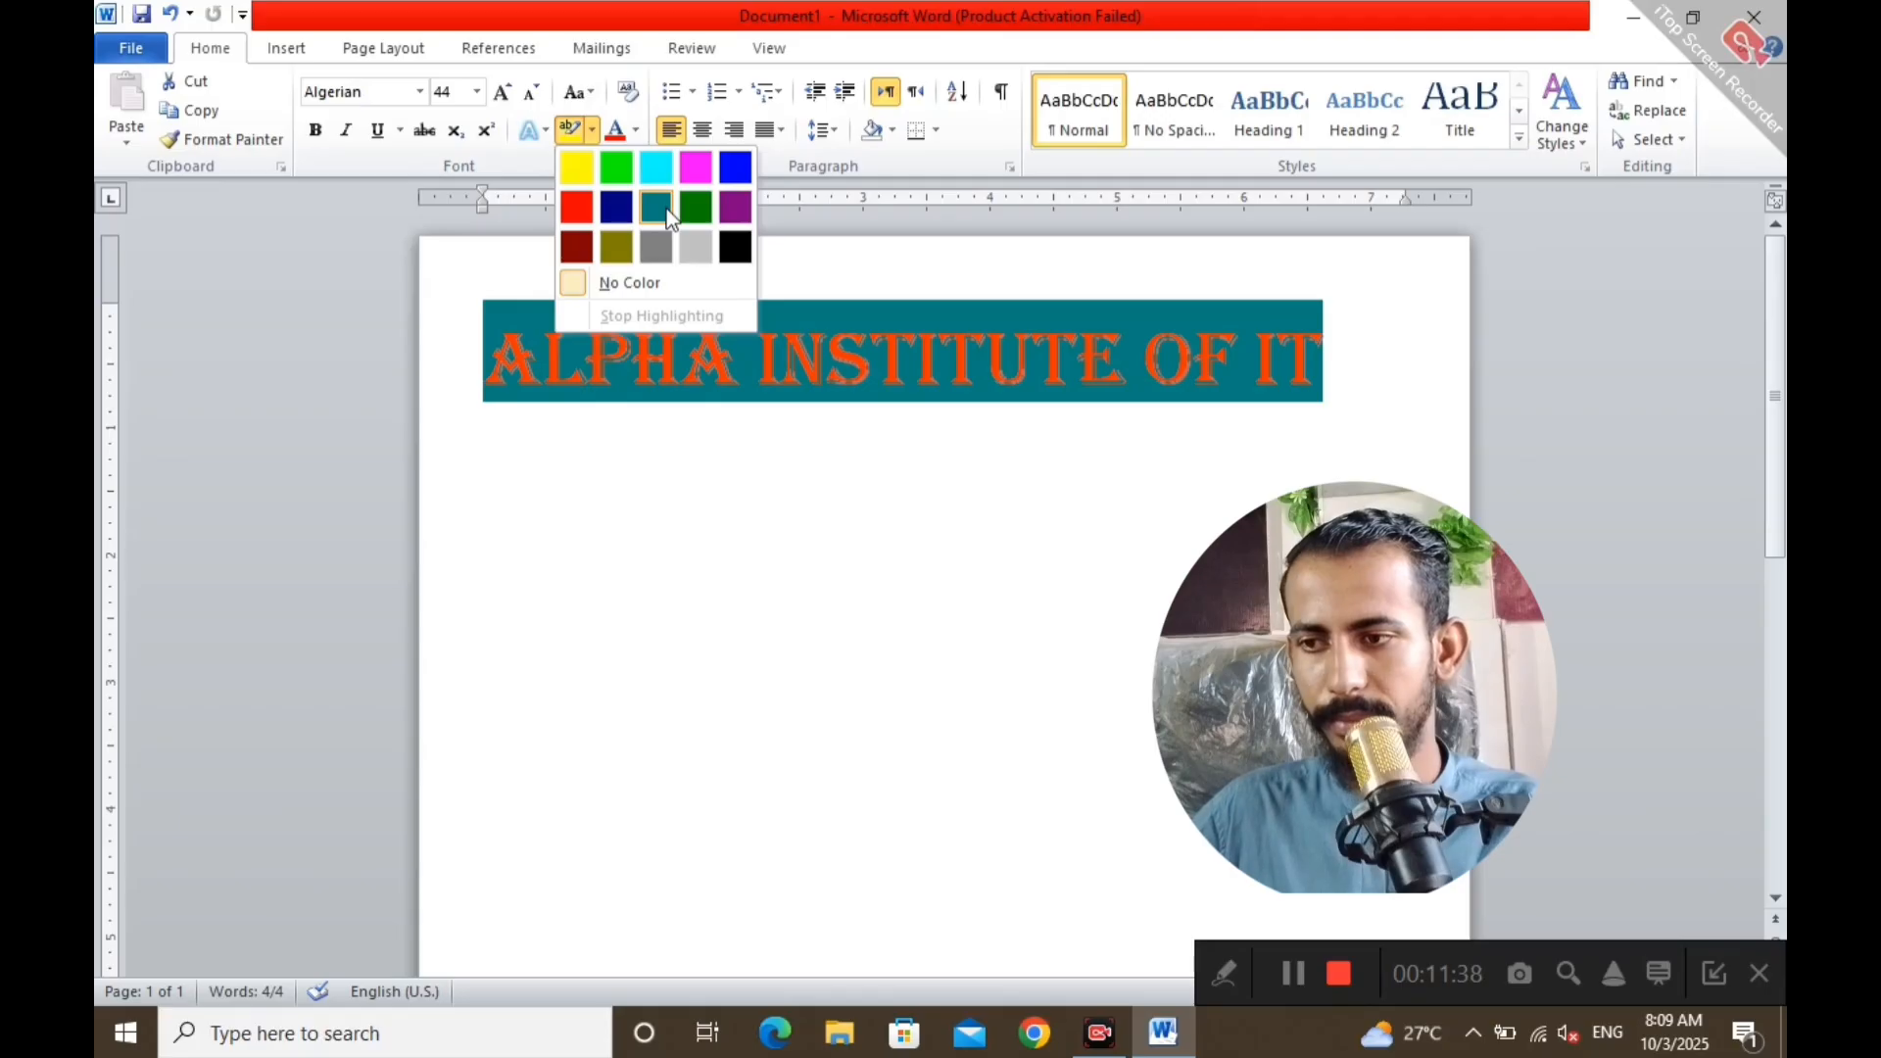
pyautogui.click(640, 284)
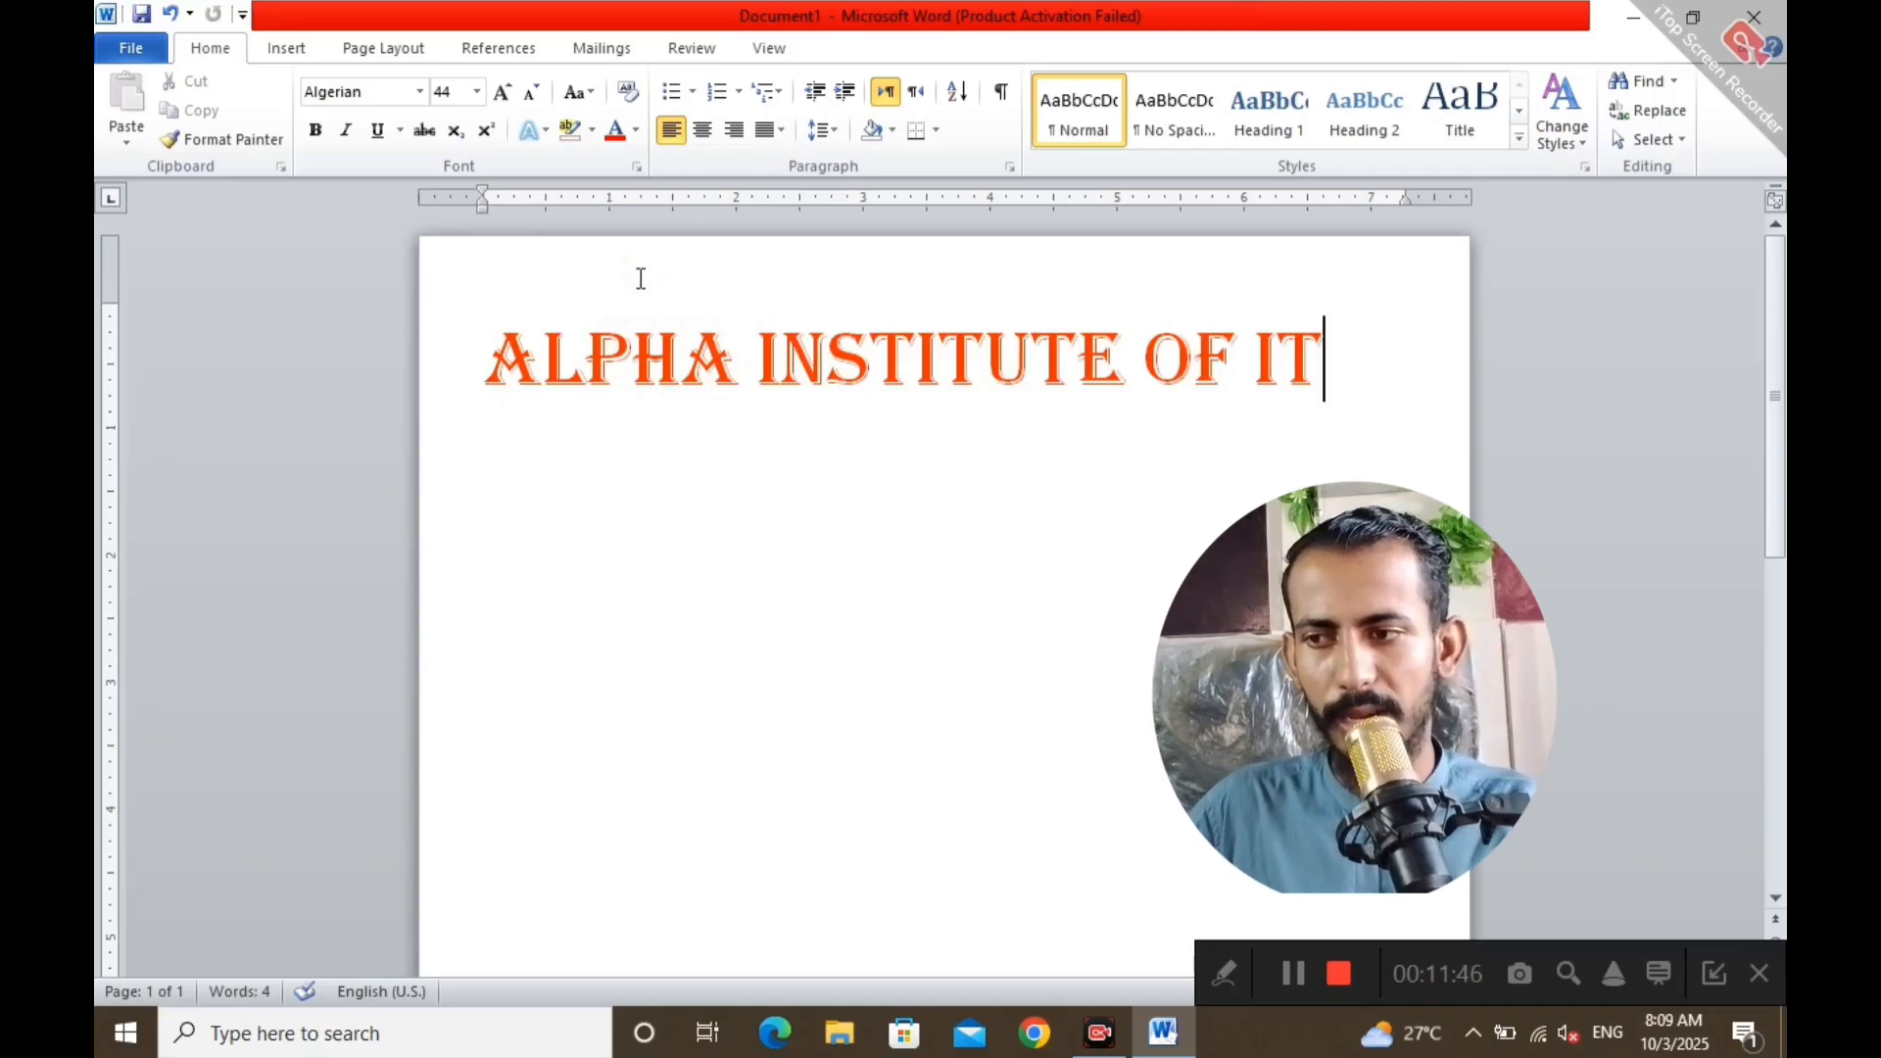
# Apply the solid orange gradient text effect to all the text in the document
pyautogui.hotkey('ctrl', 'a')
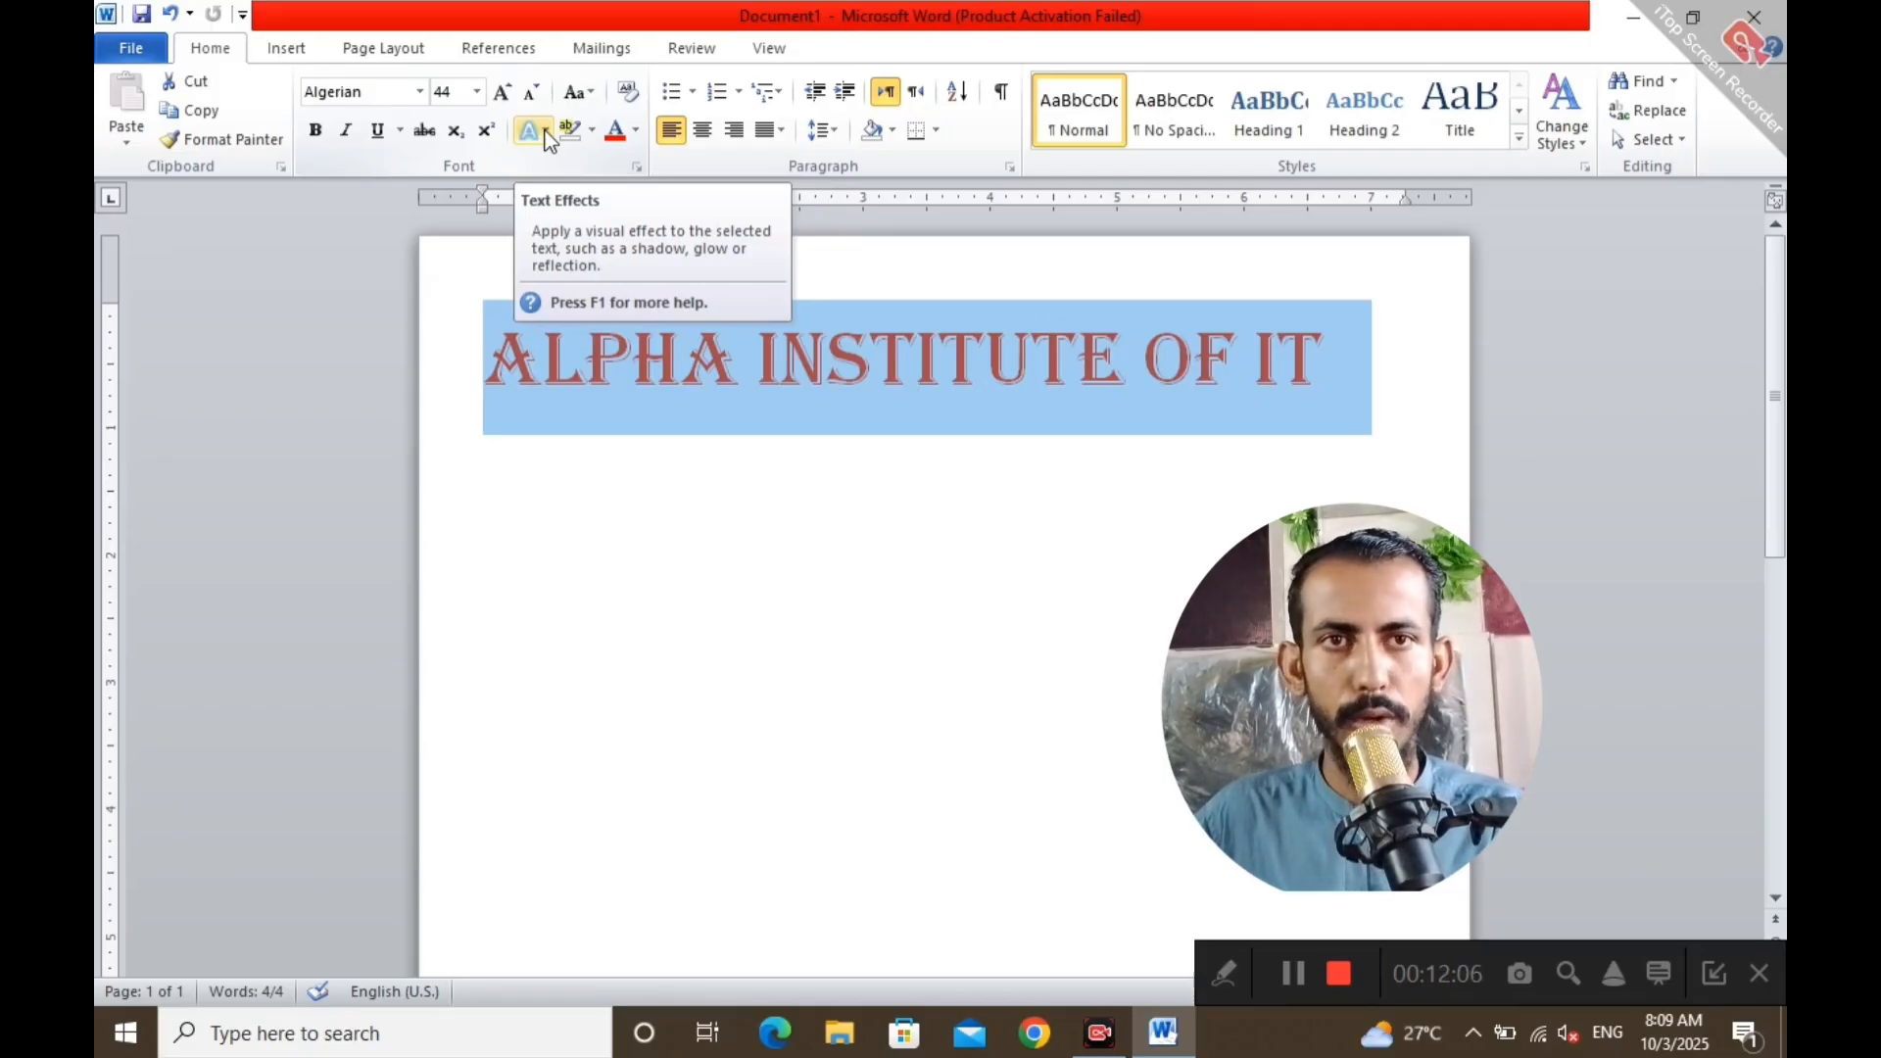
pyautogui.click(545, 131)
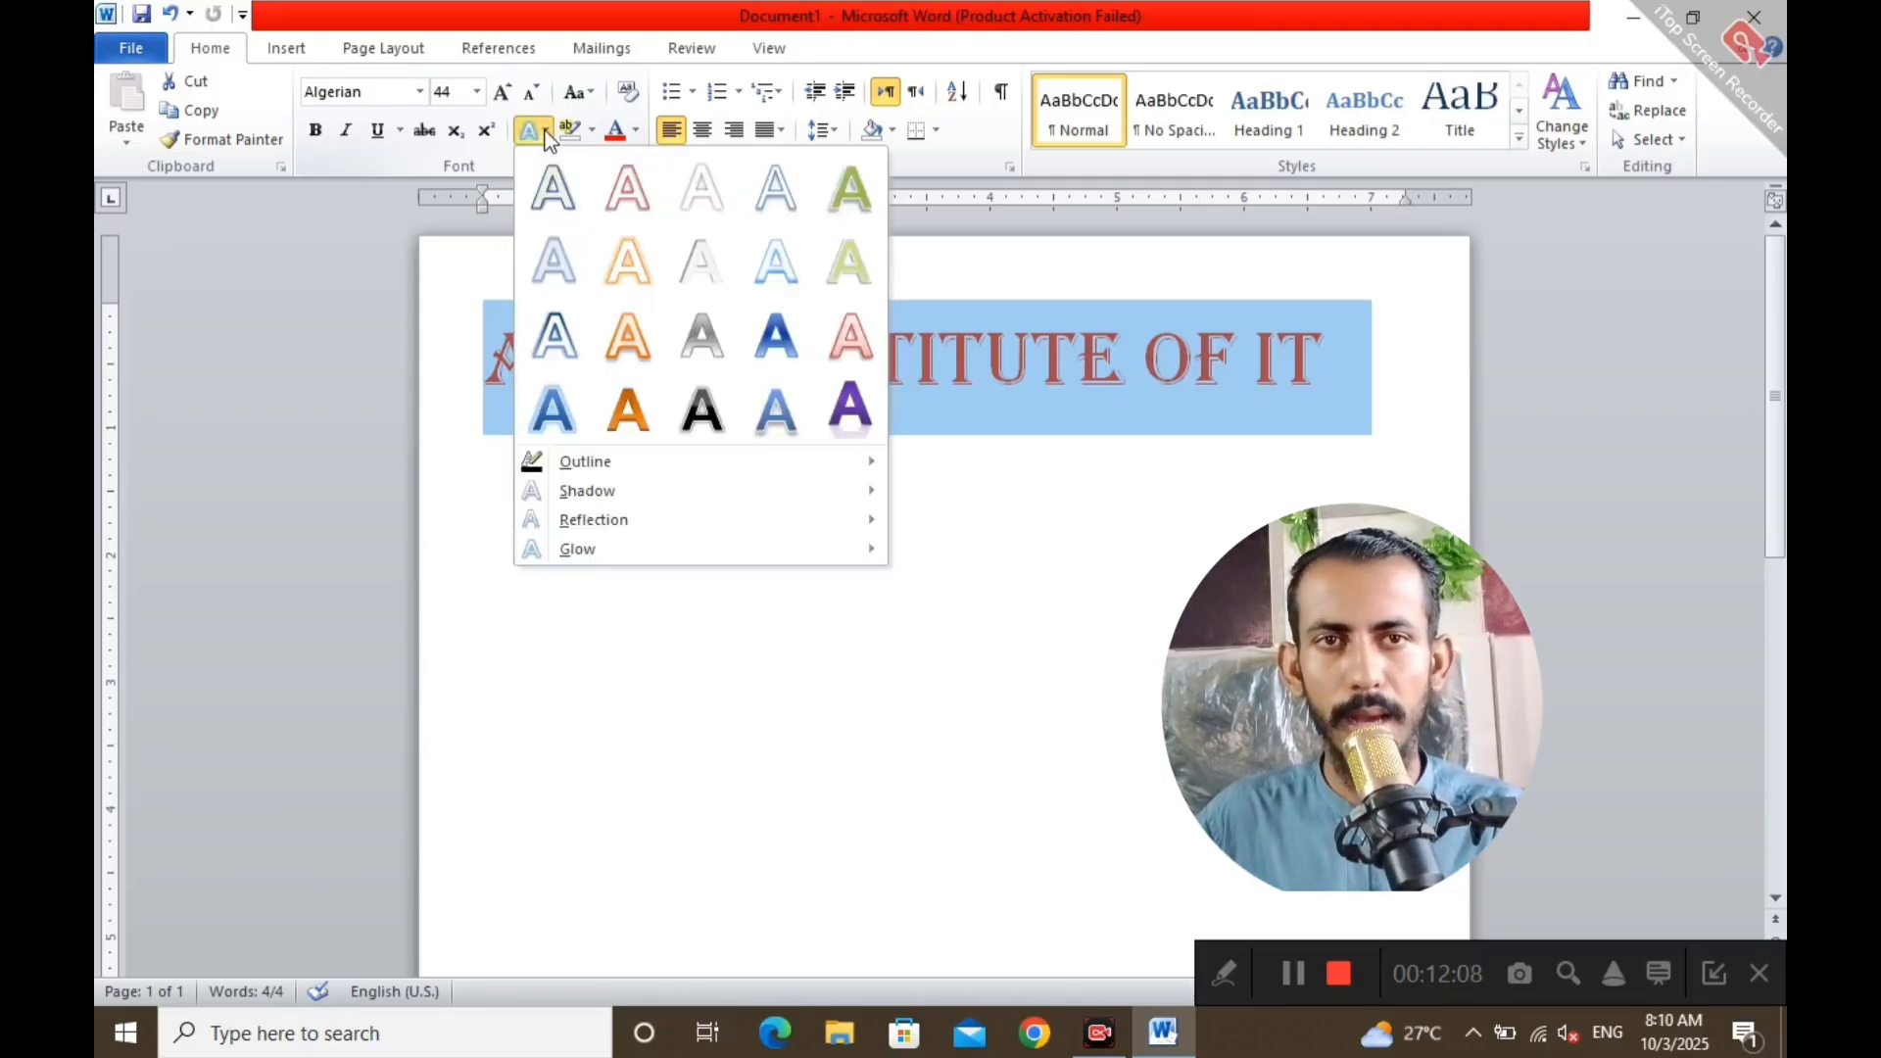
pyautogui.click(628, 410)
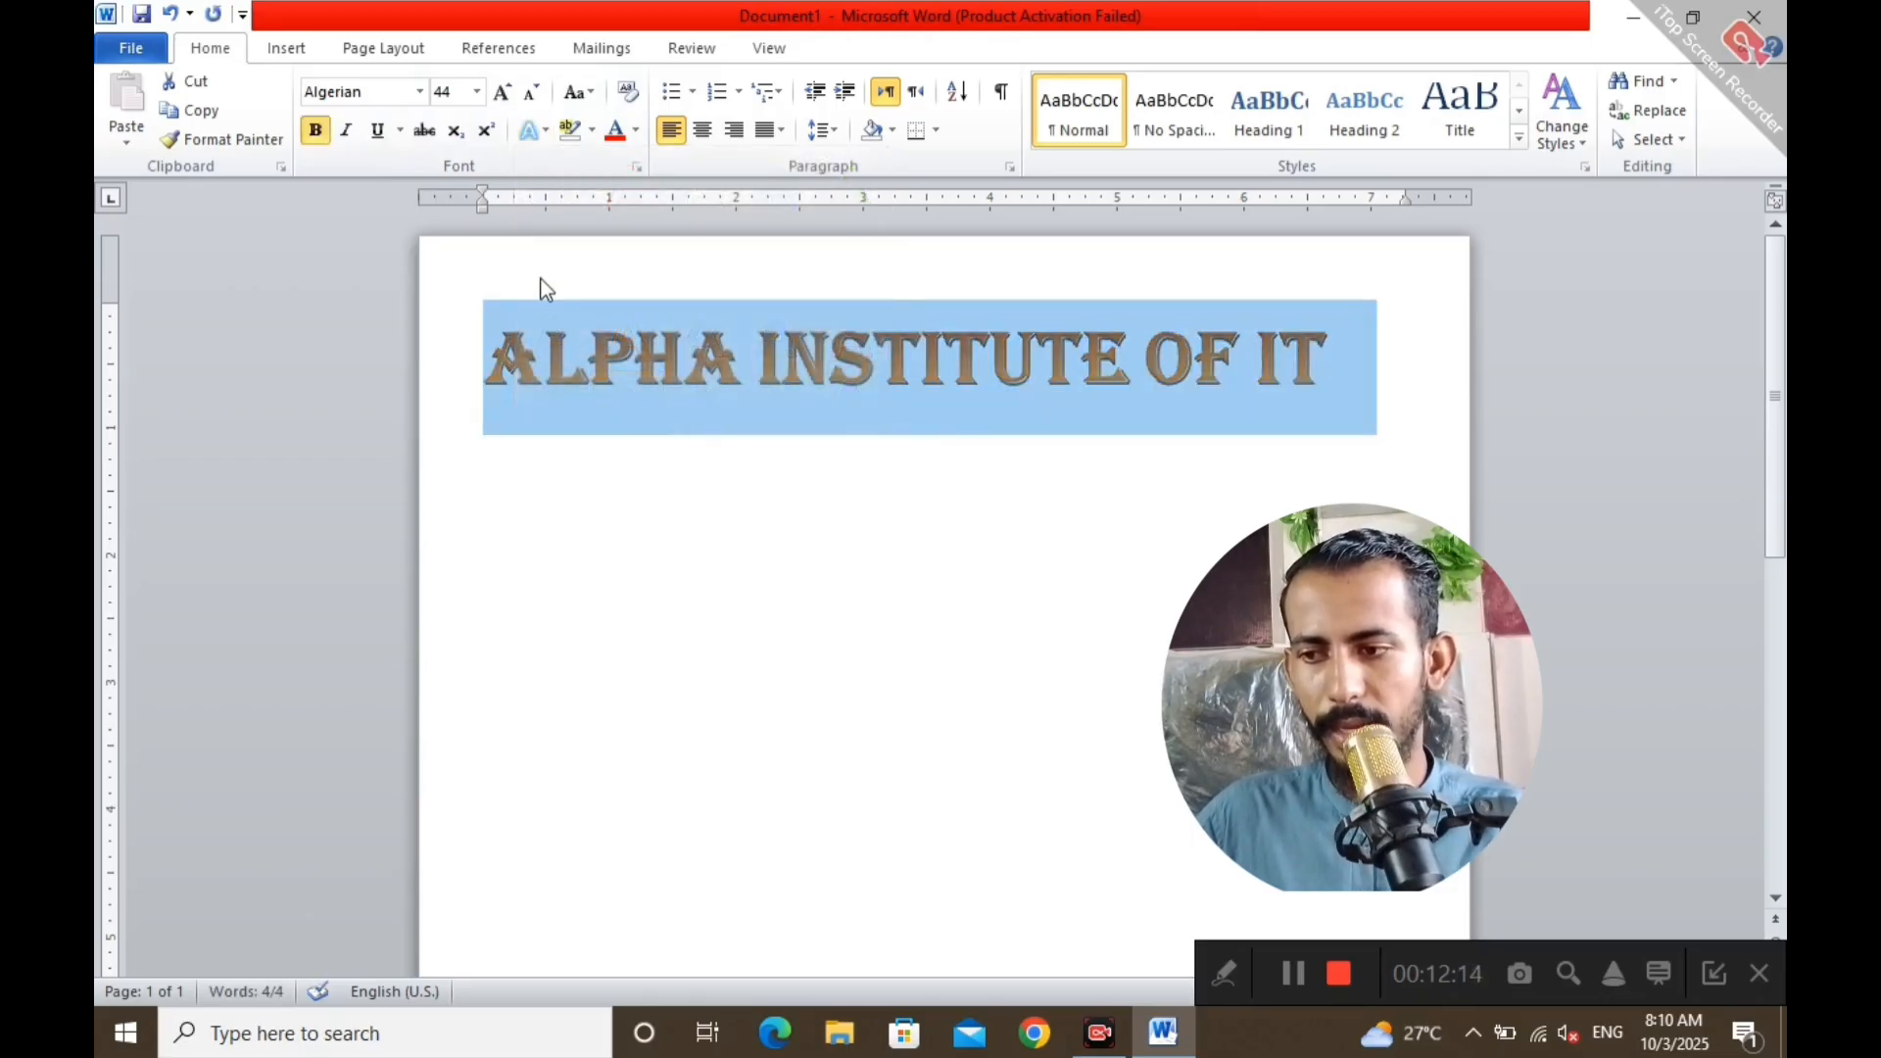
pyautogui.click(1215, 551)
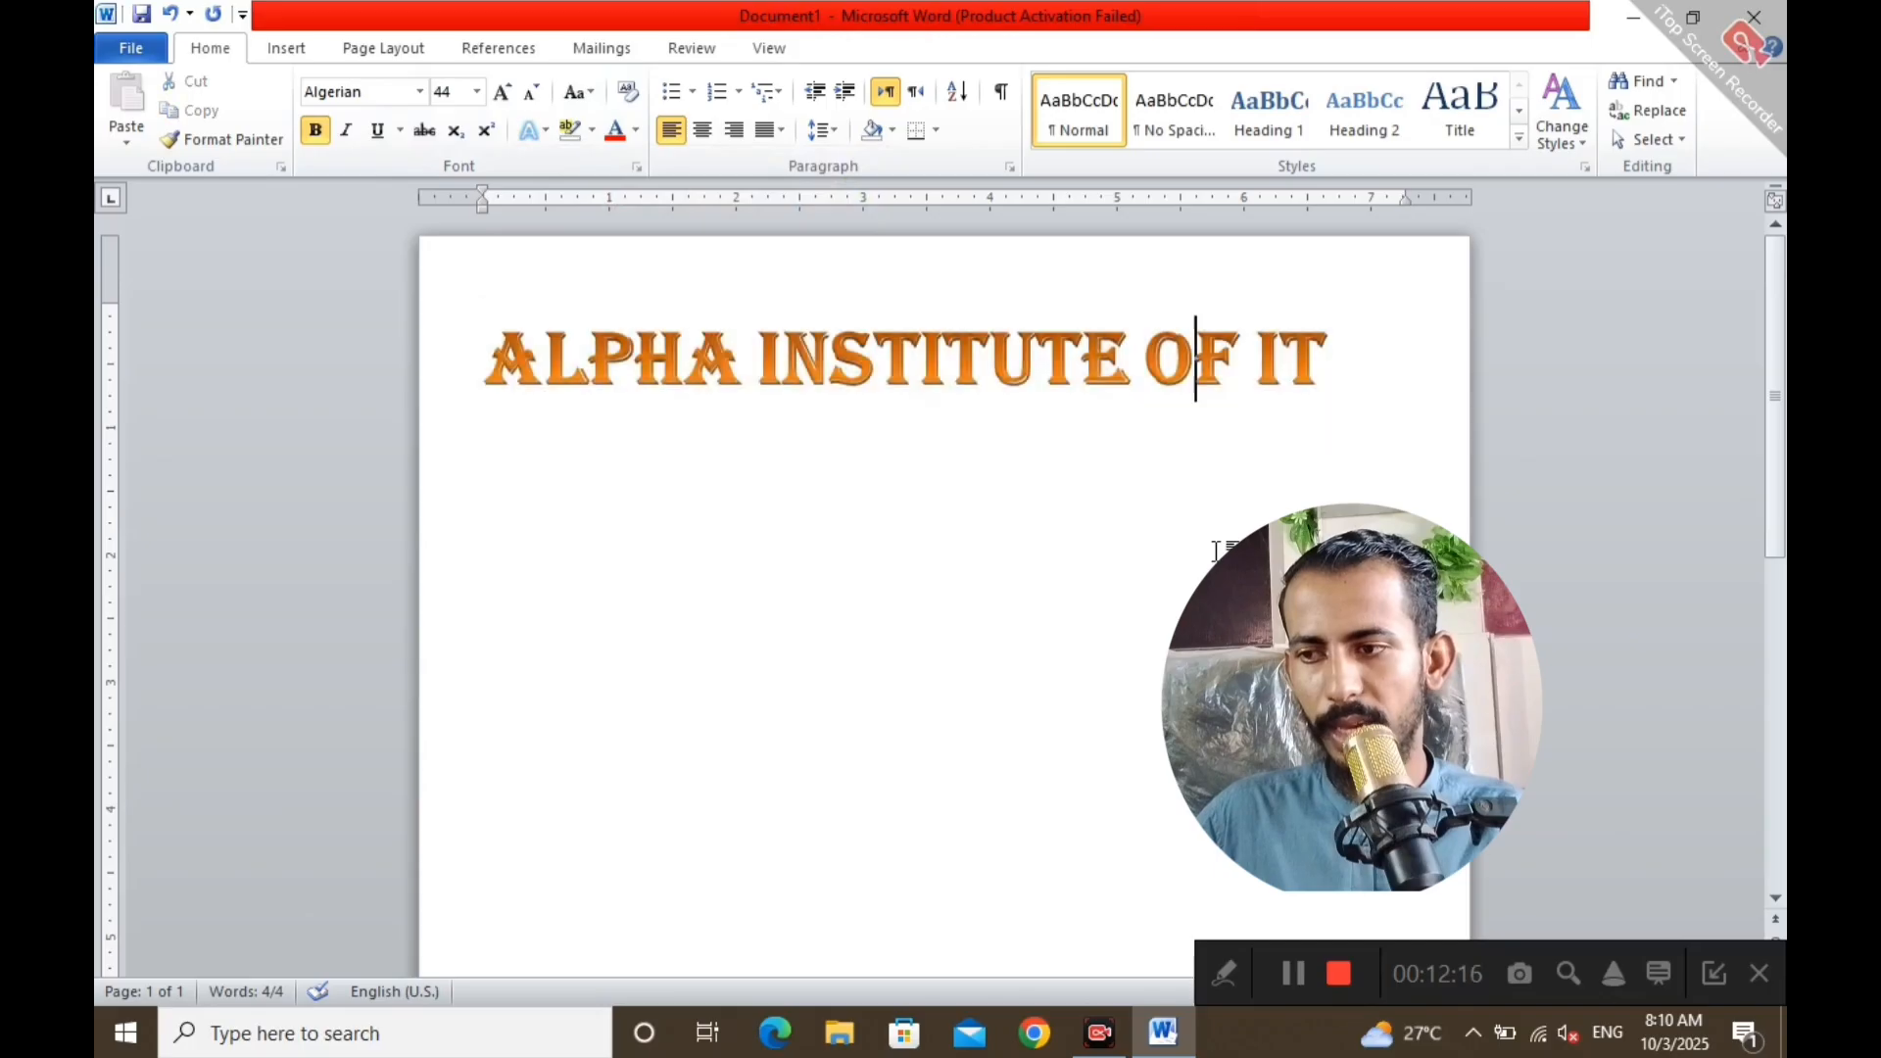
pyautogui.click(1344, 367)
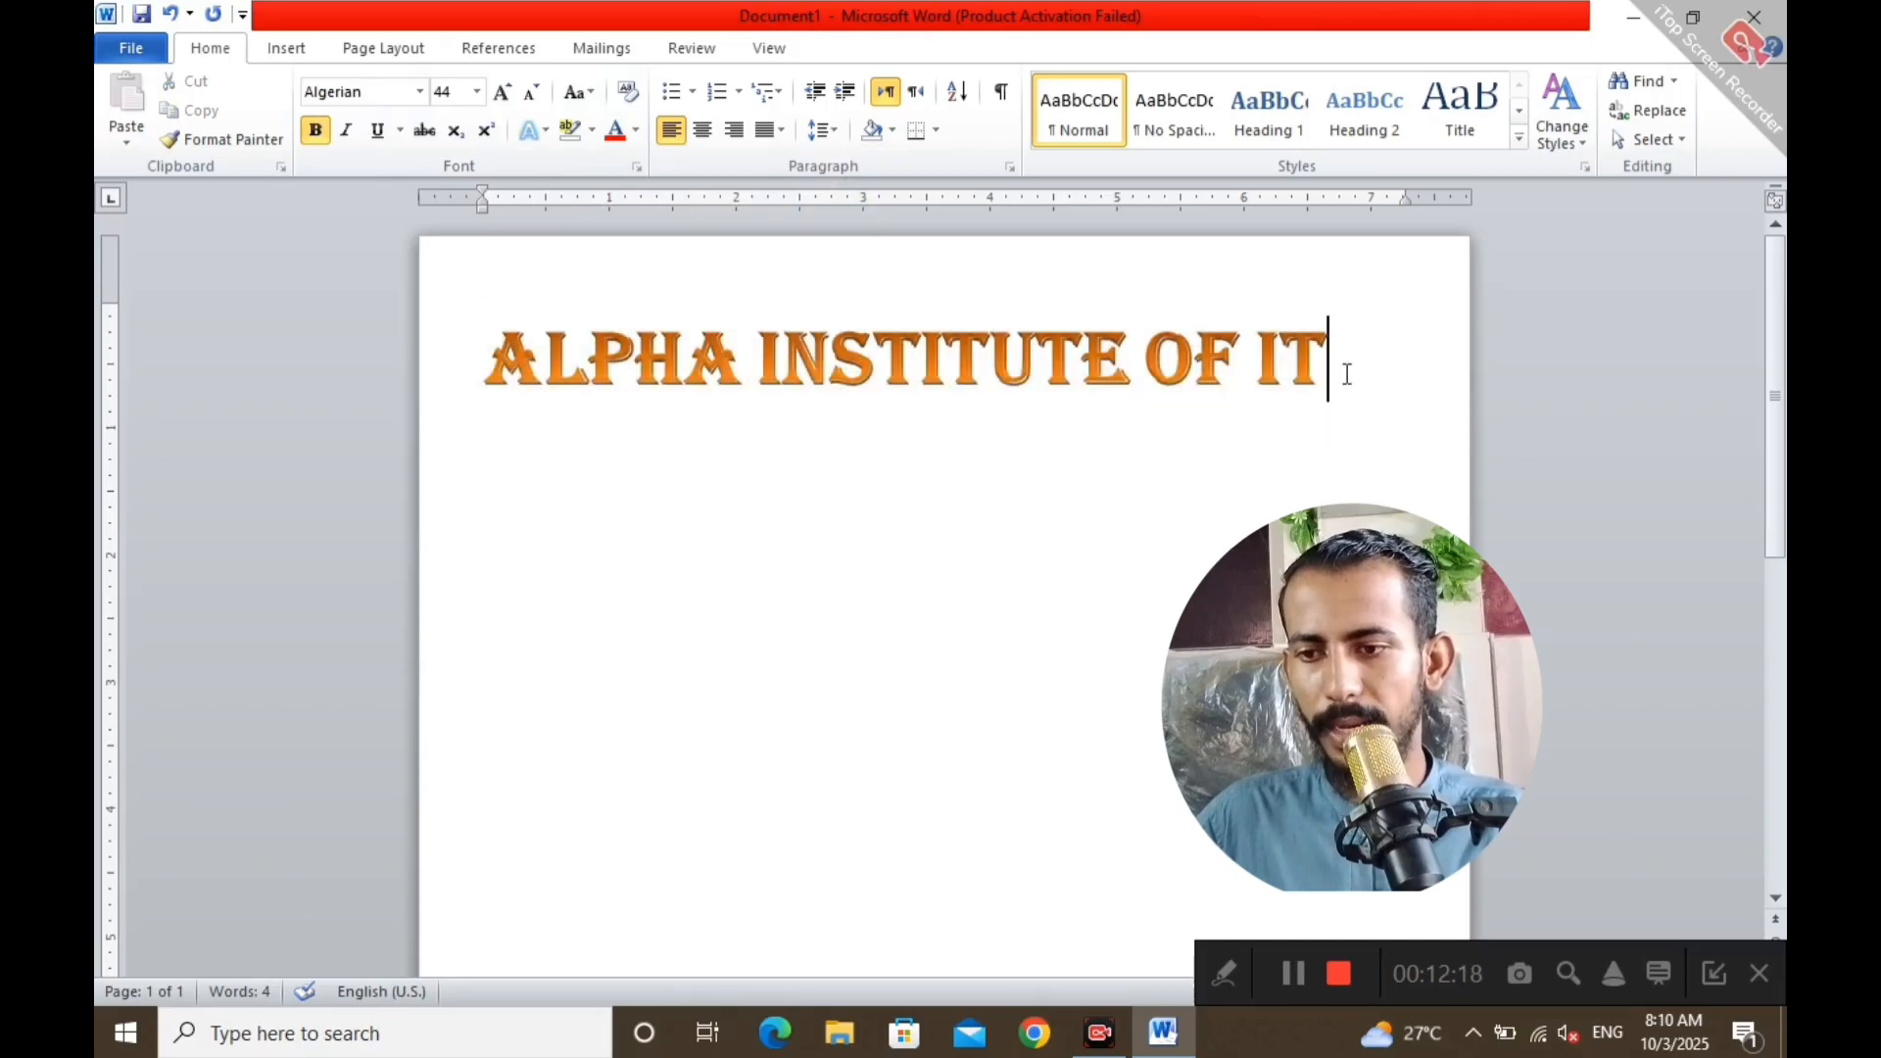
pyautogui.click(1069, 522)
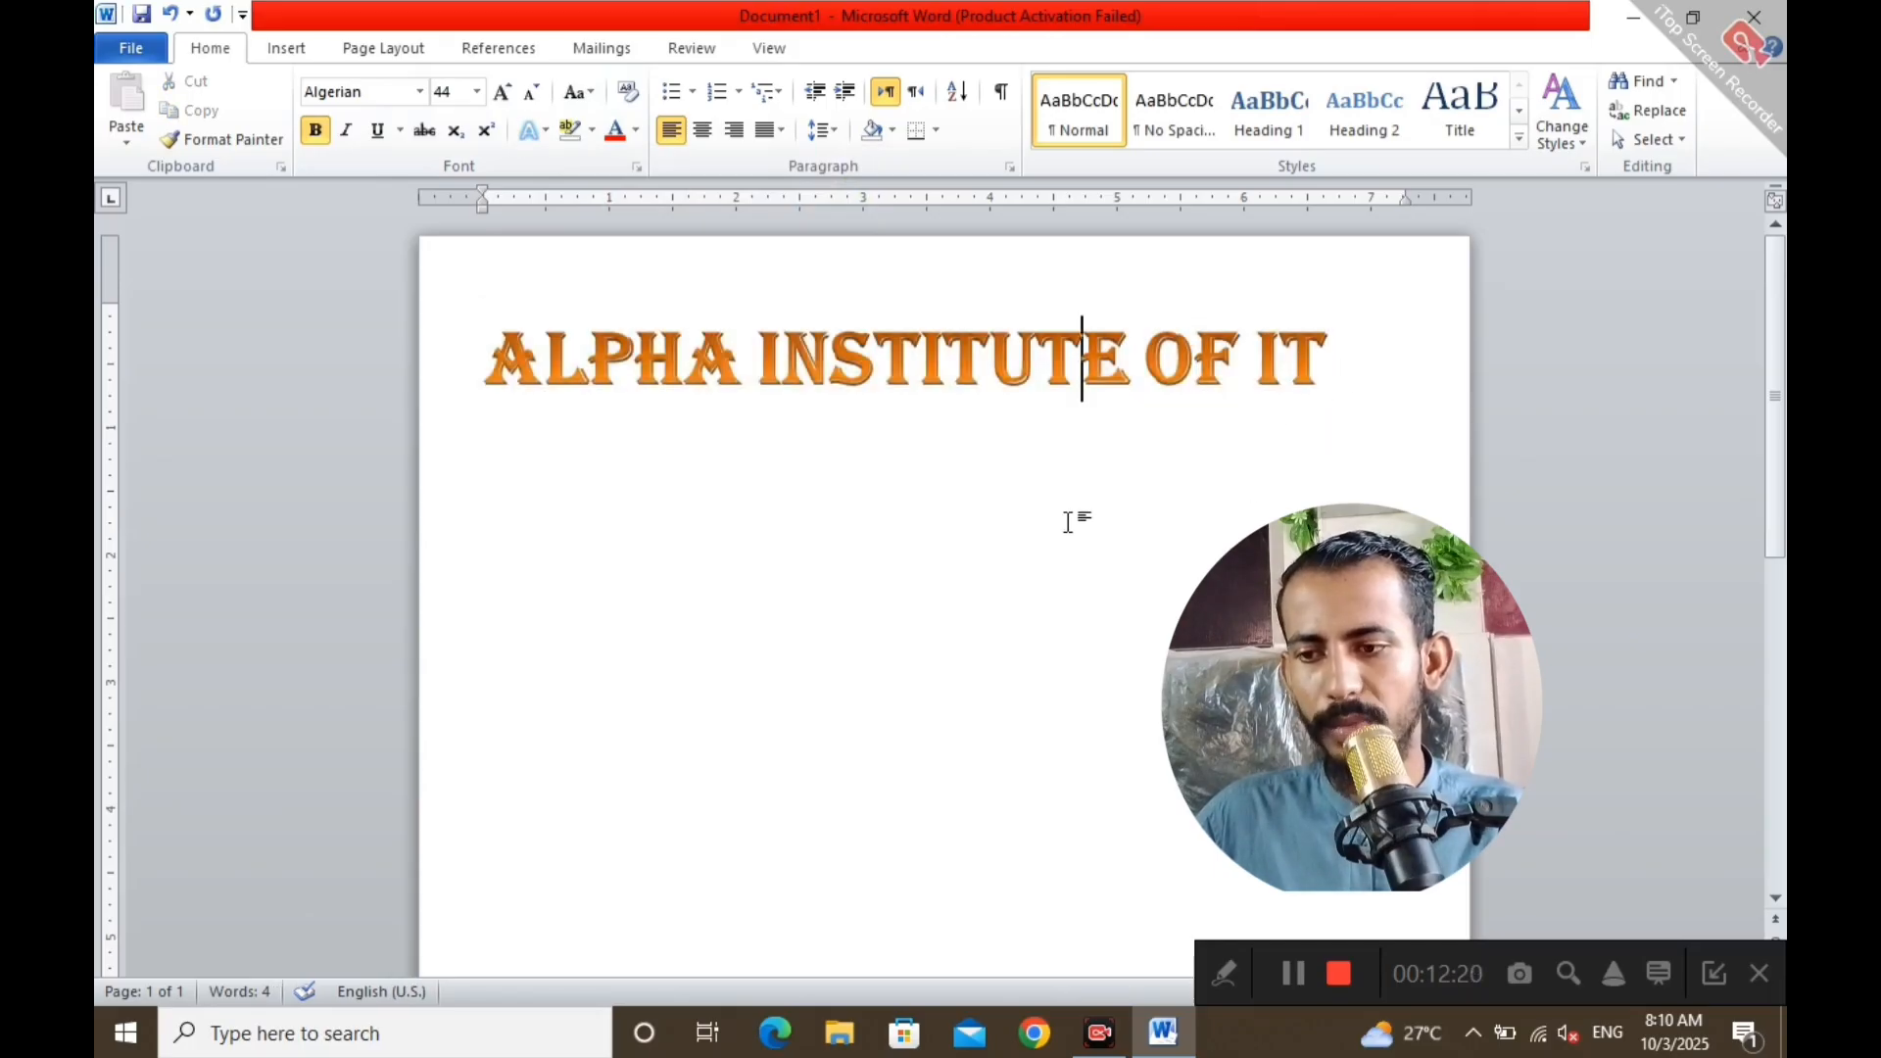
pyautogui.click(1353, 373)
pyautogui.click(786, 630)
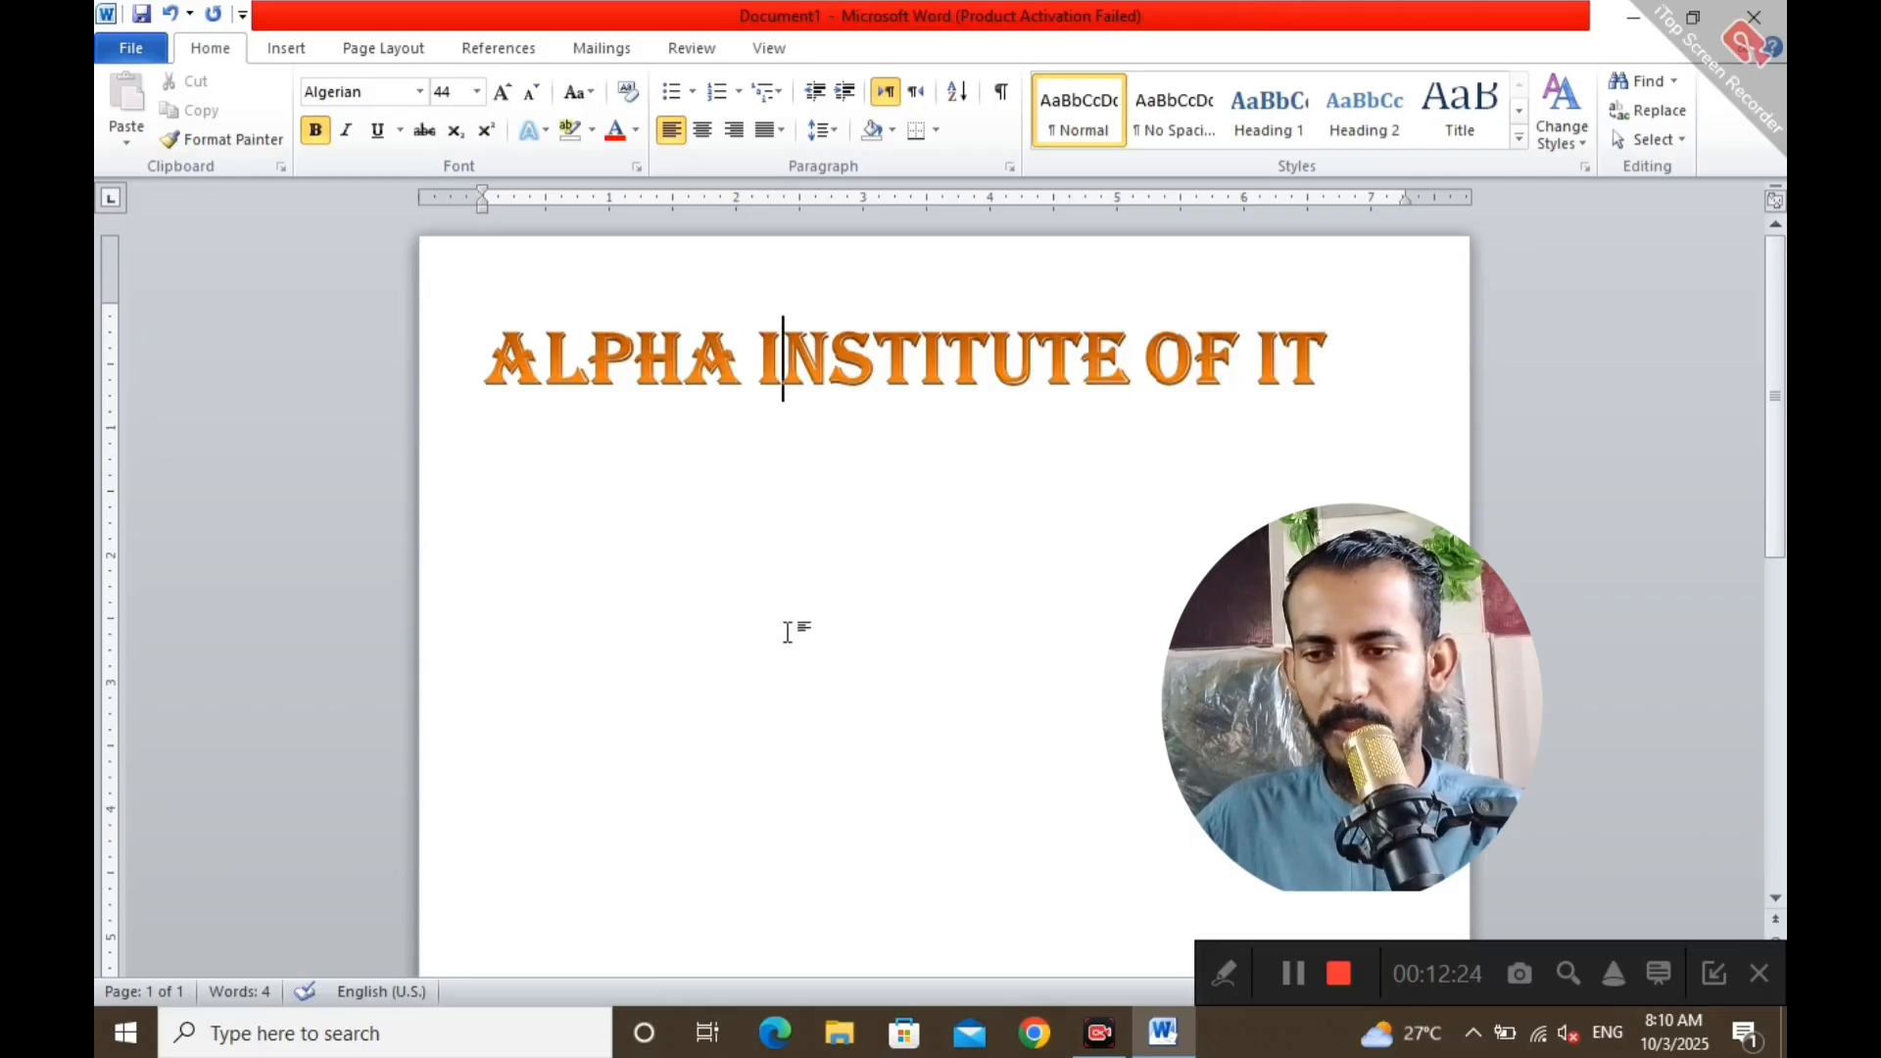
pyautogui.click(1366, 351)
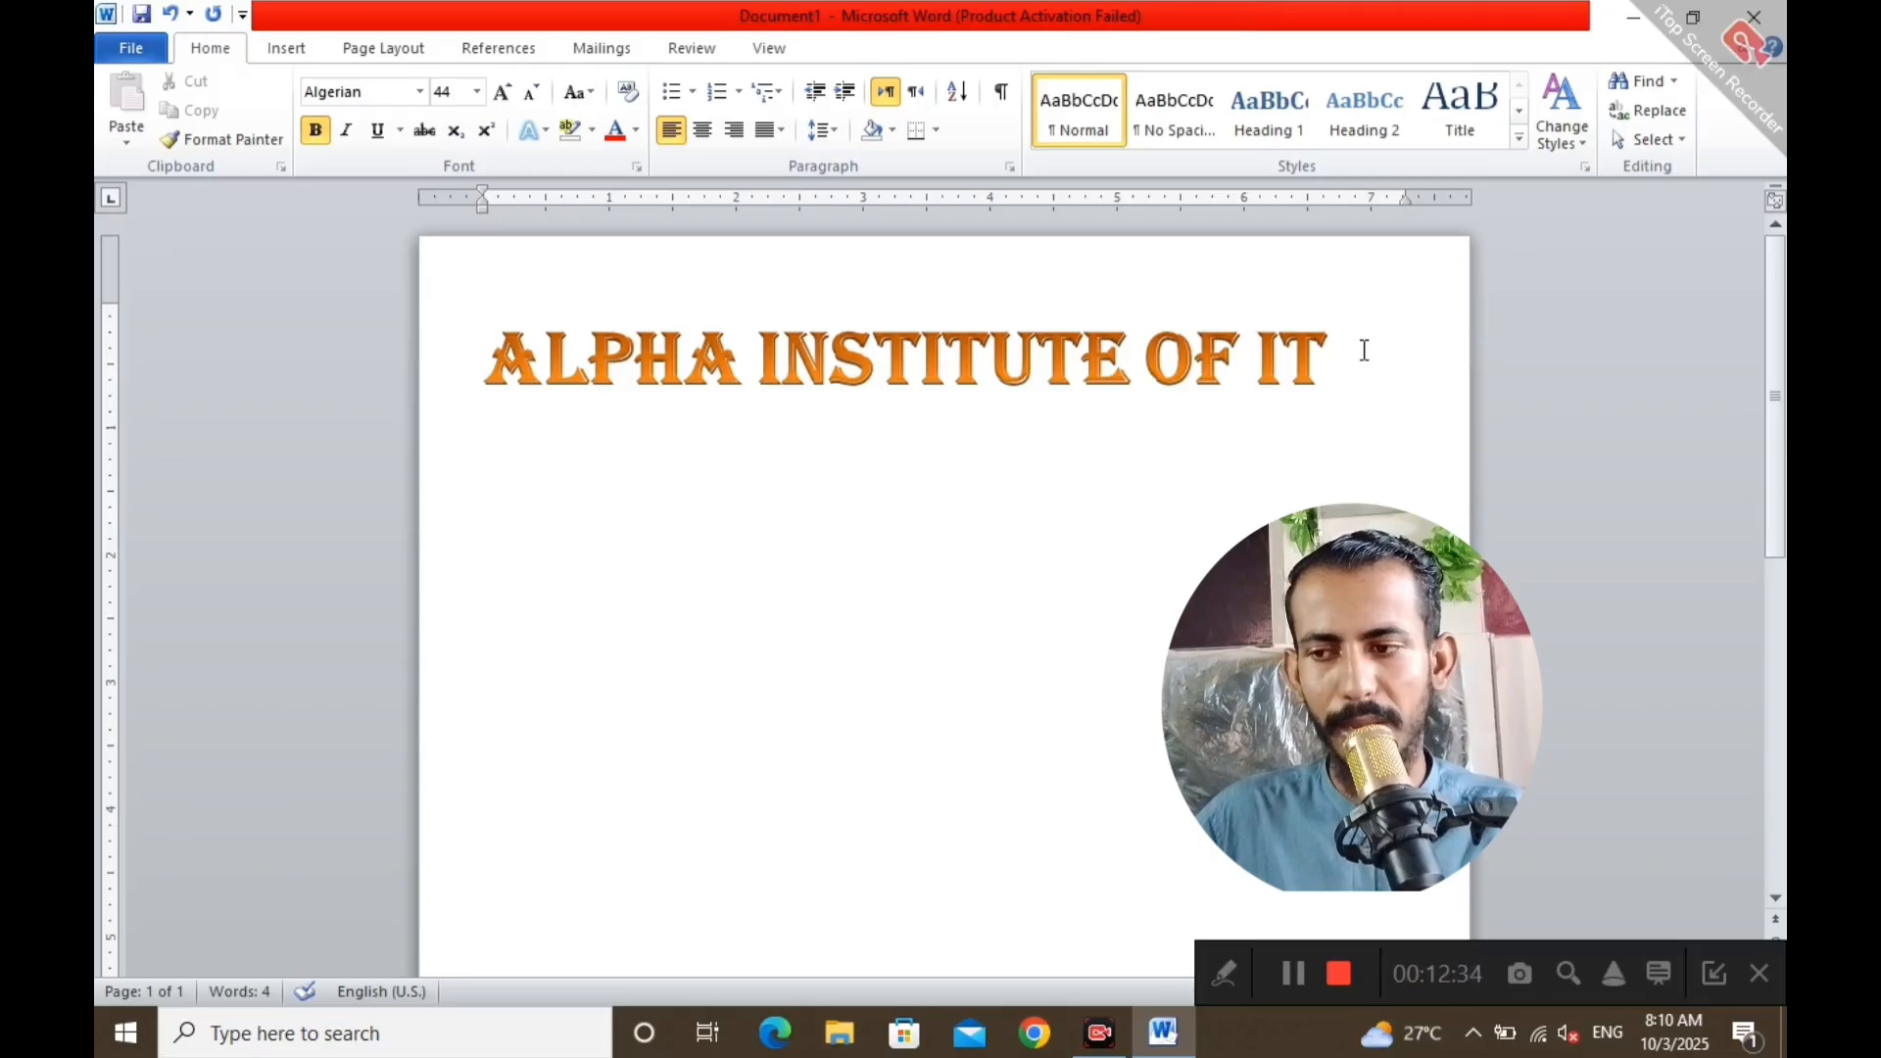
# Give the whole "Alpha institute of it" line a yellow text outline through the text effects
pyautogui.tripleClick(1364, 350)
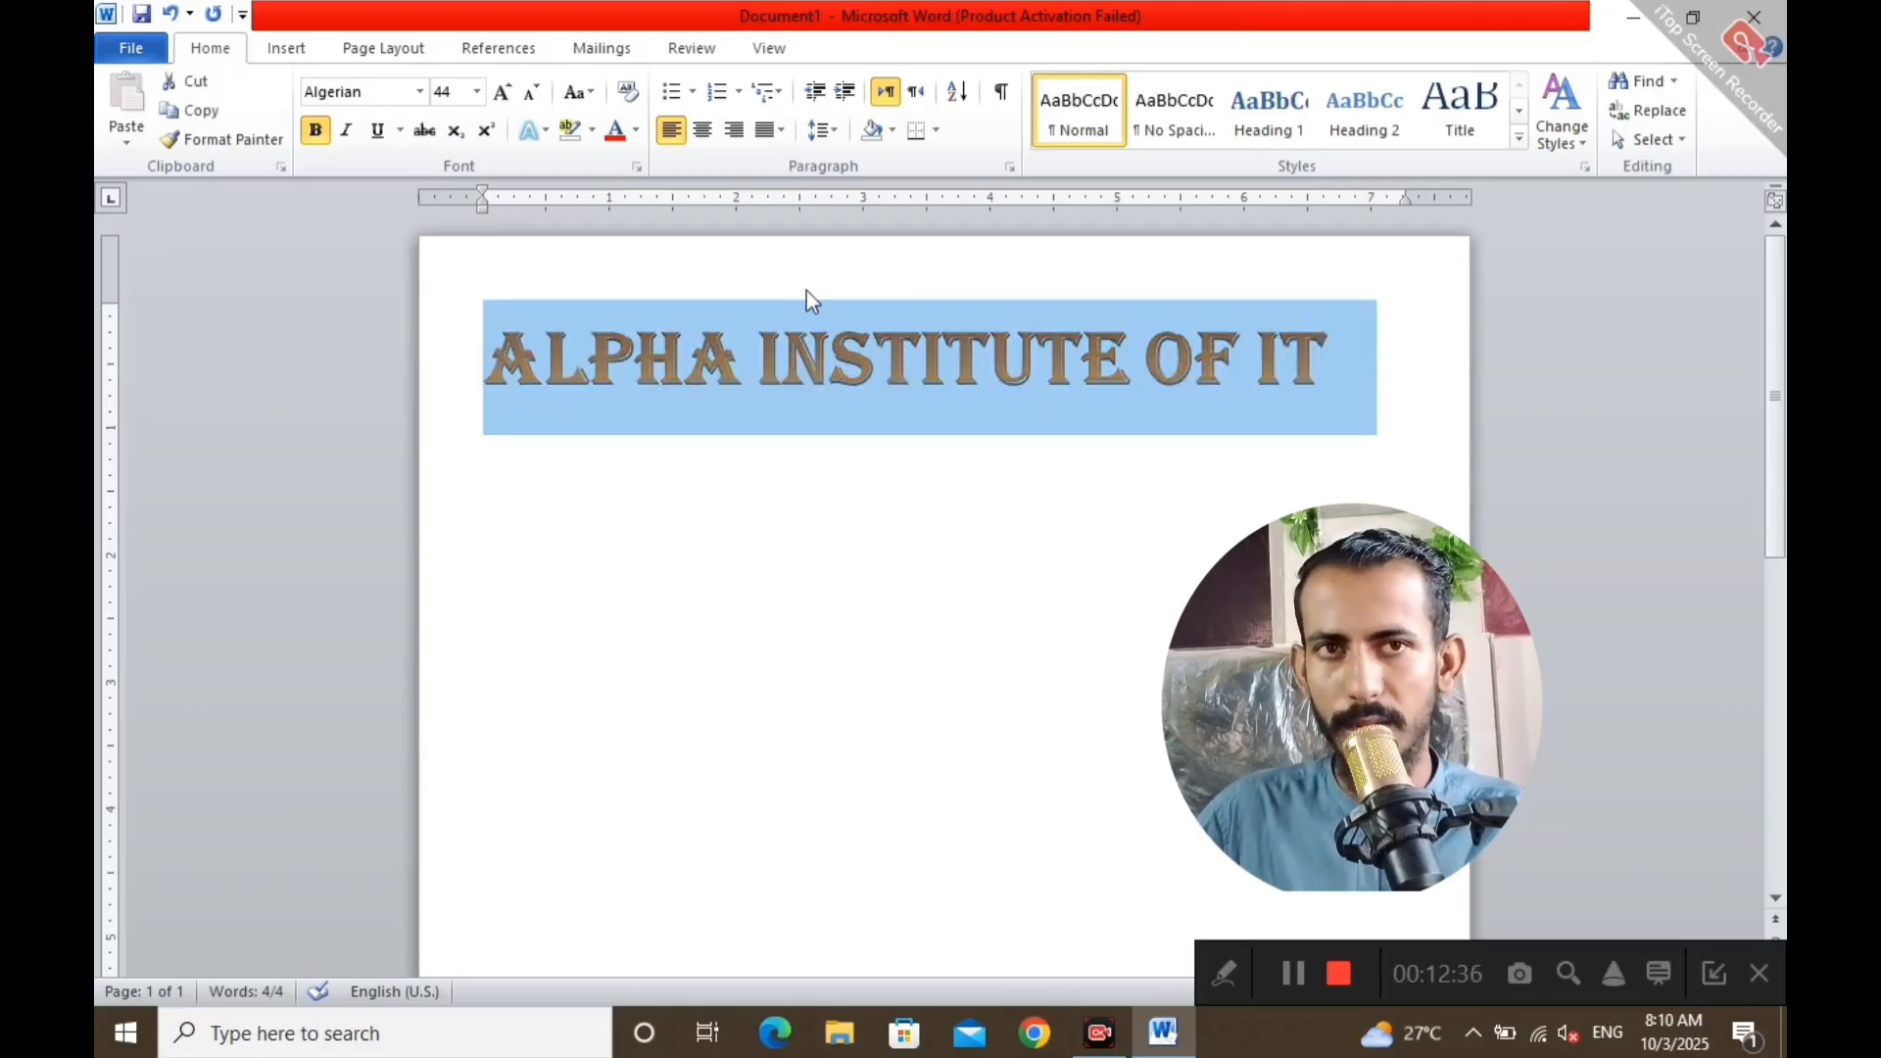
pyautogui.click(545, 135)
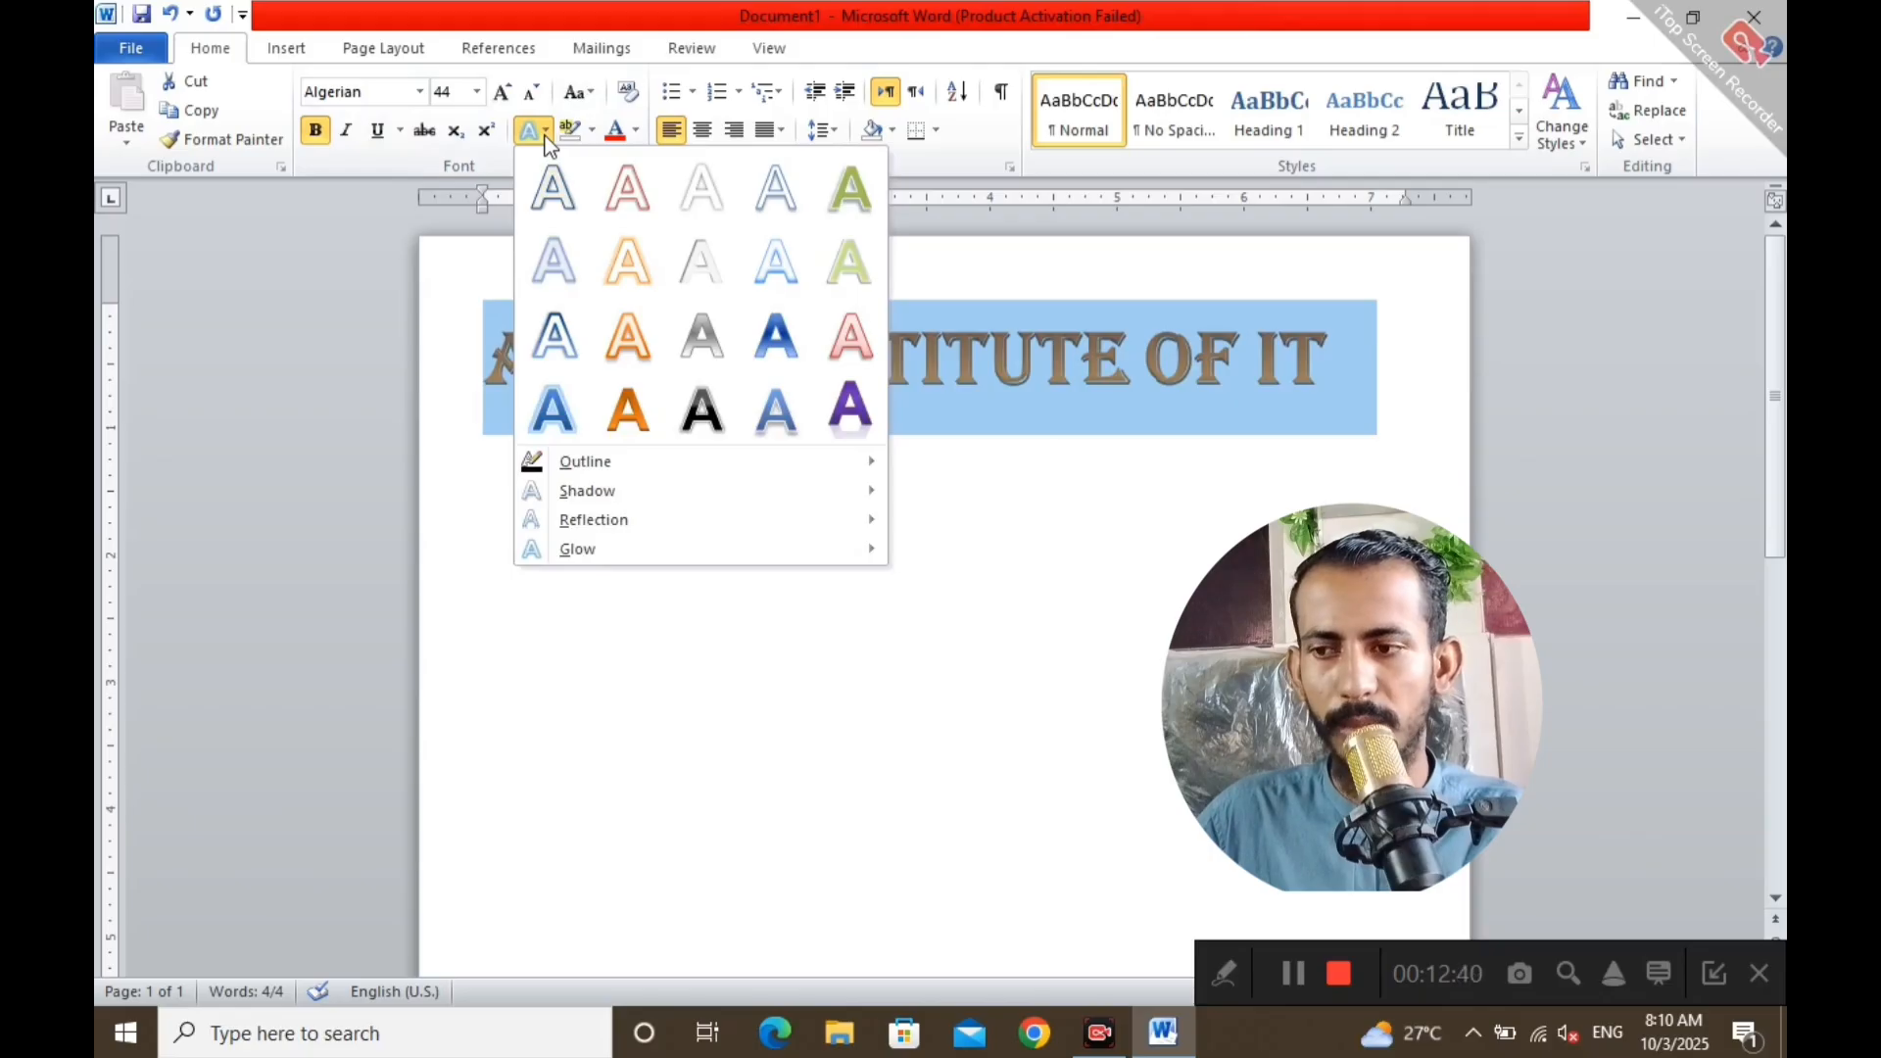
pyautogui.moveTo(679, 465)
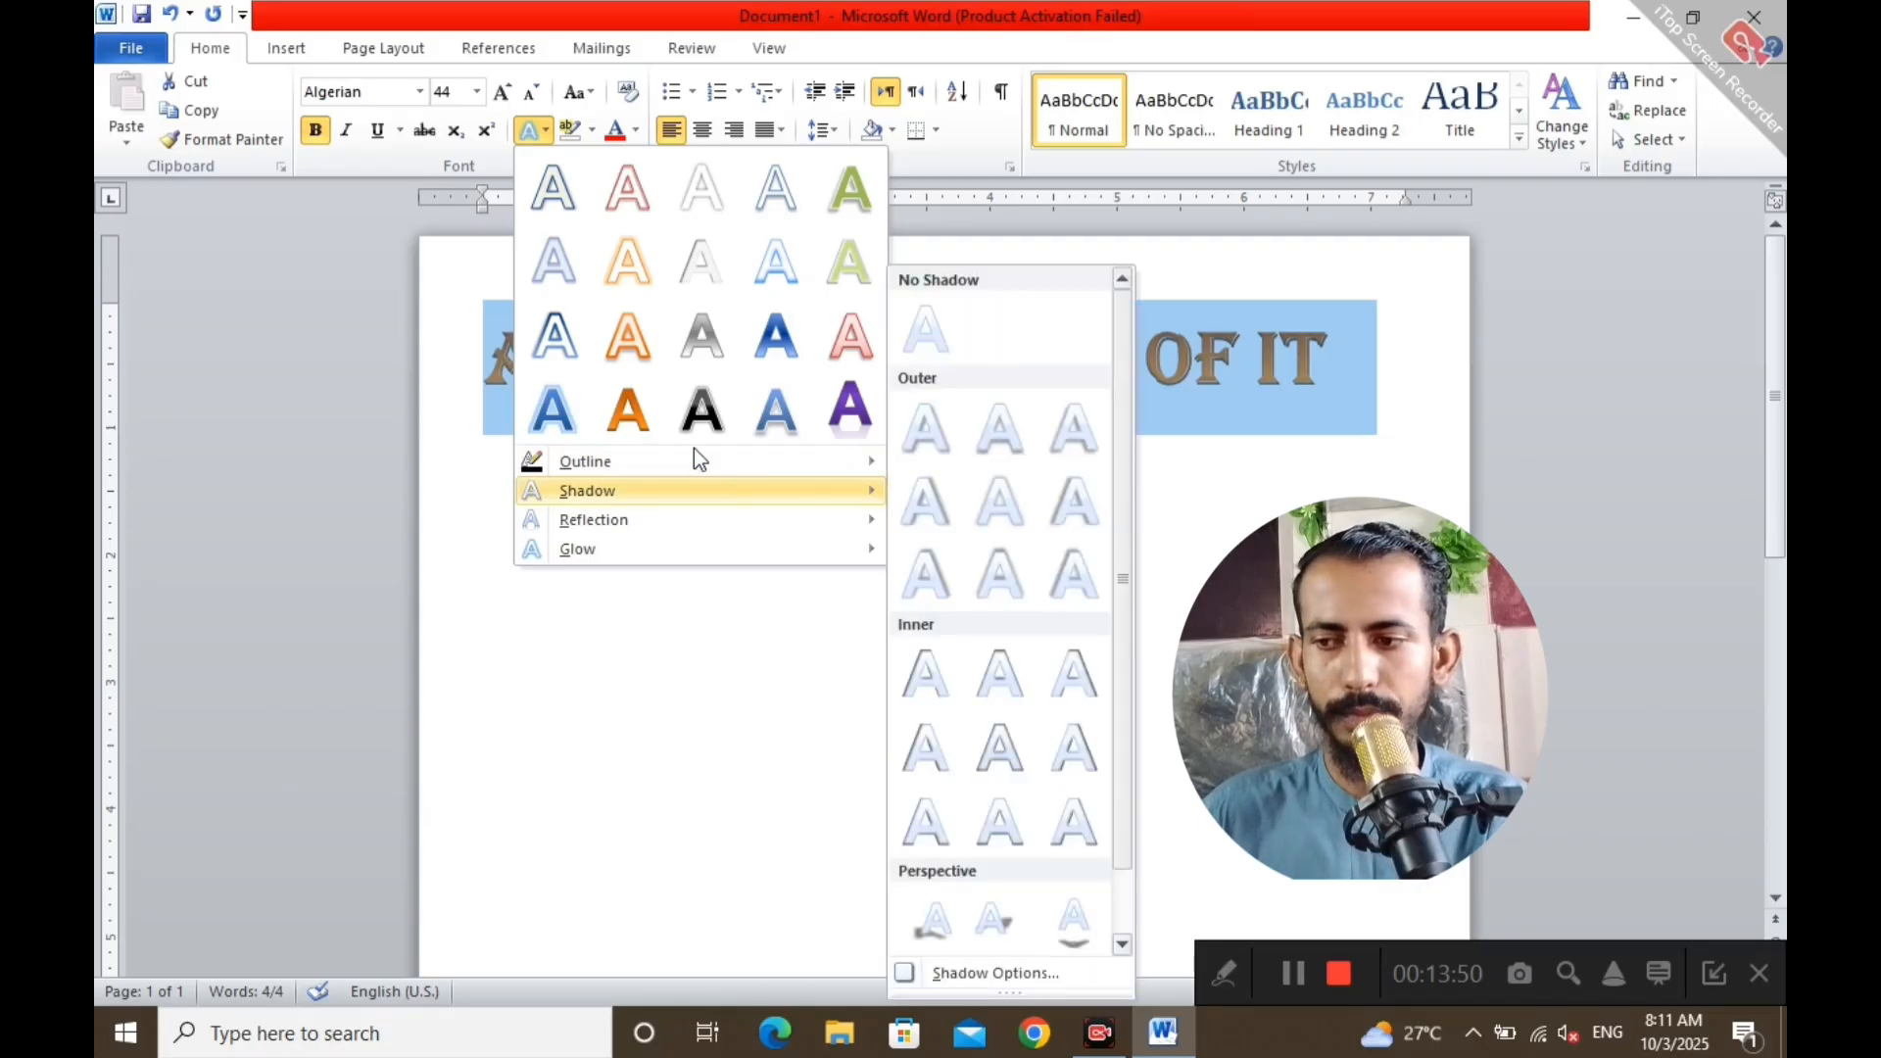
pyautogui.moveTo(600, 459)
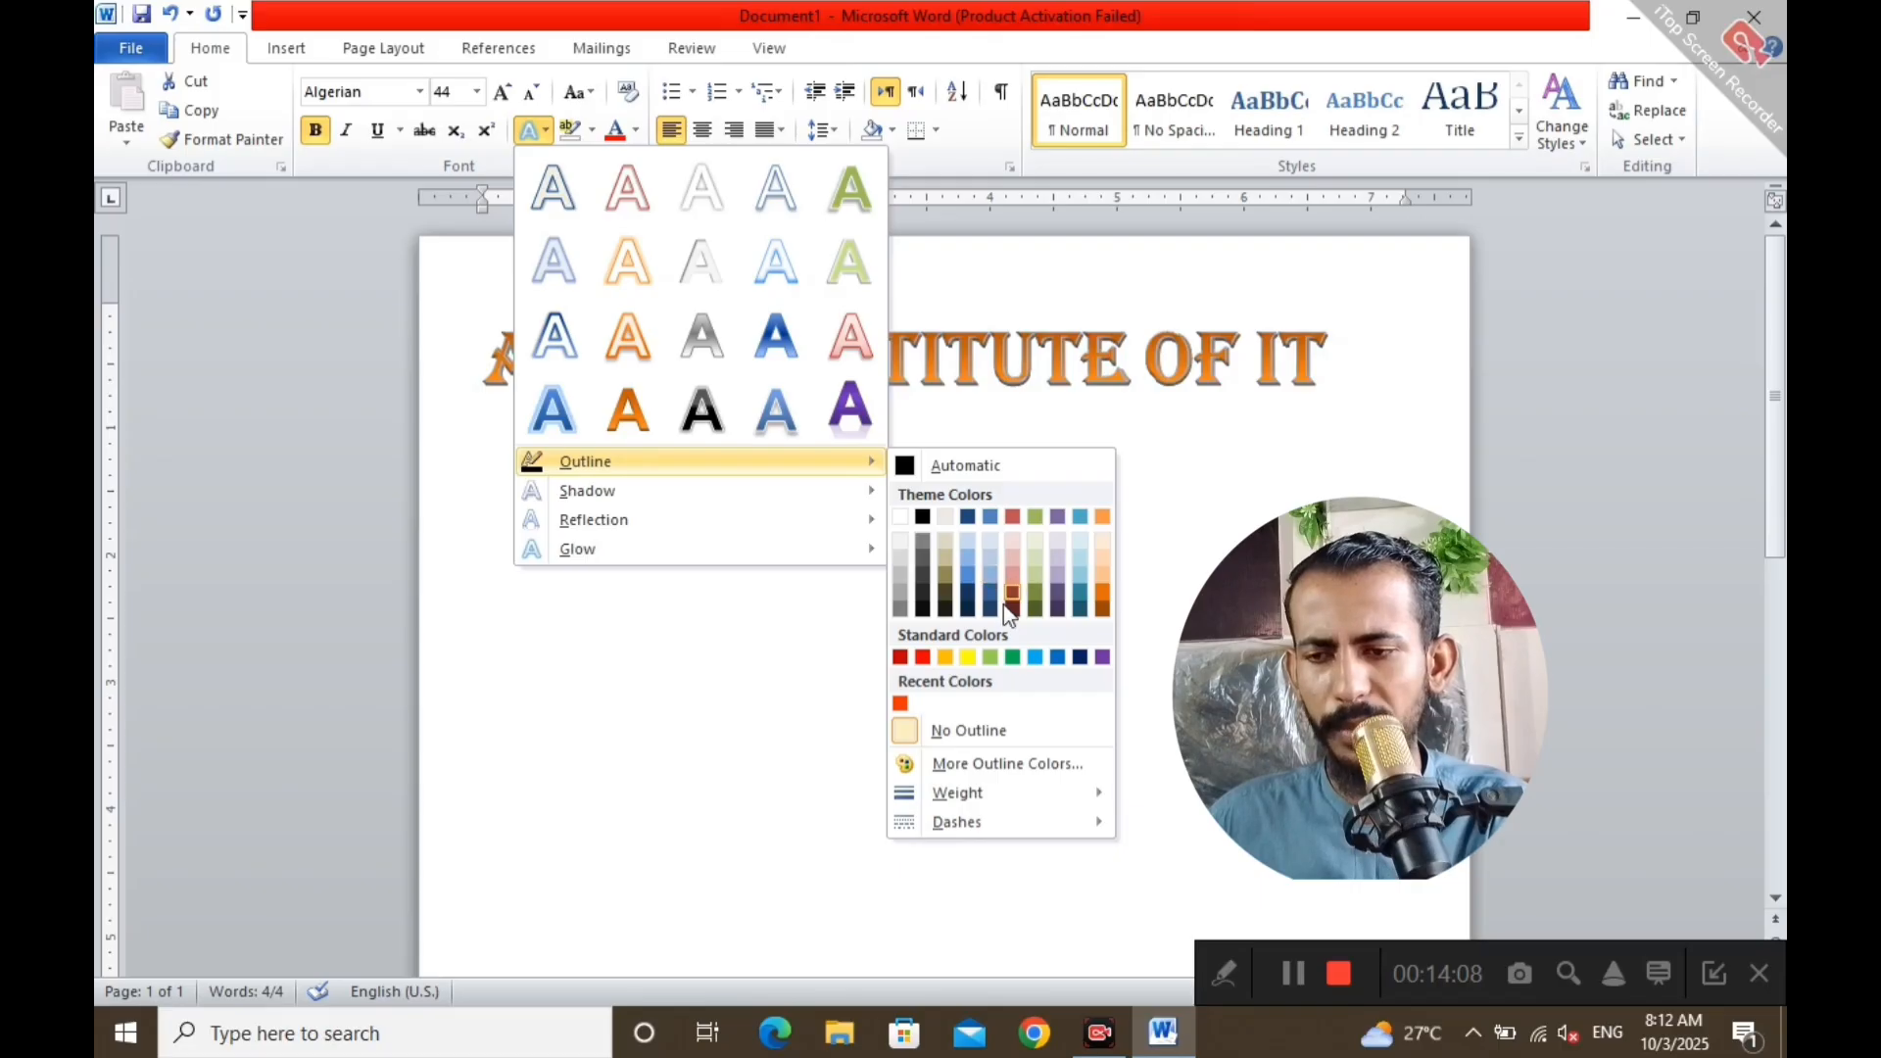
pyautogui.click(972, 655)
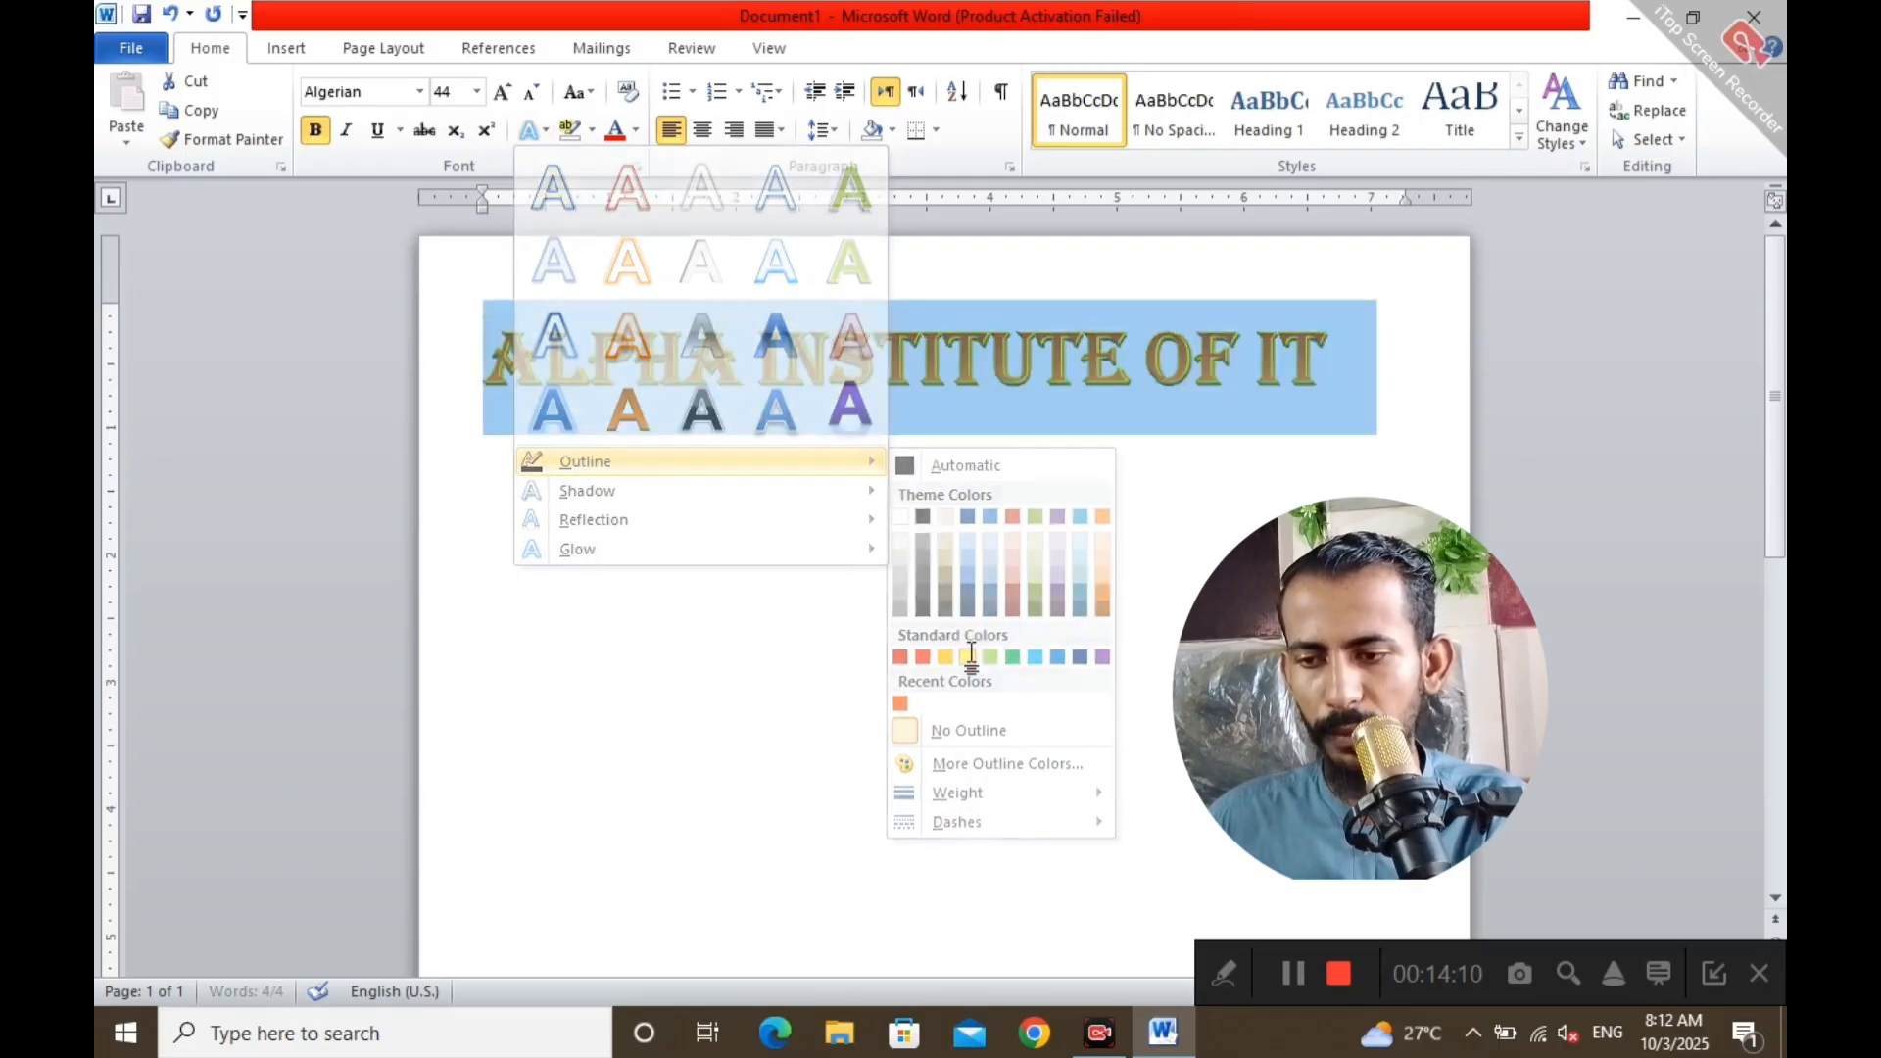
pyautogui.click(1294, 449)
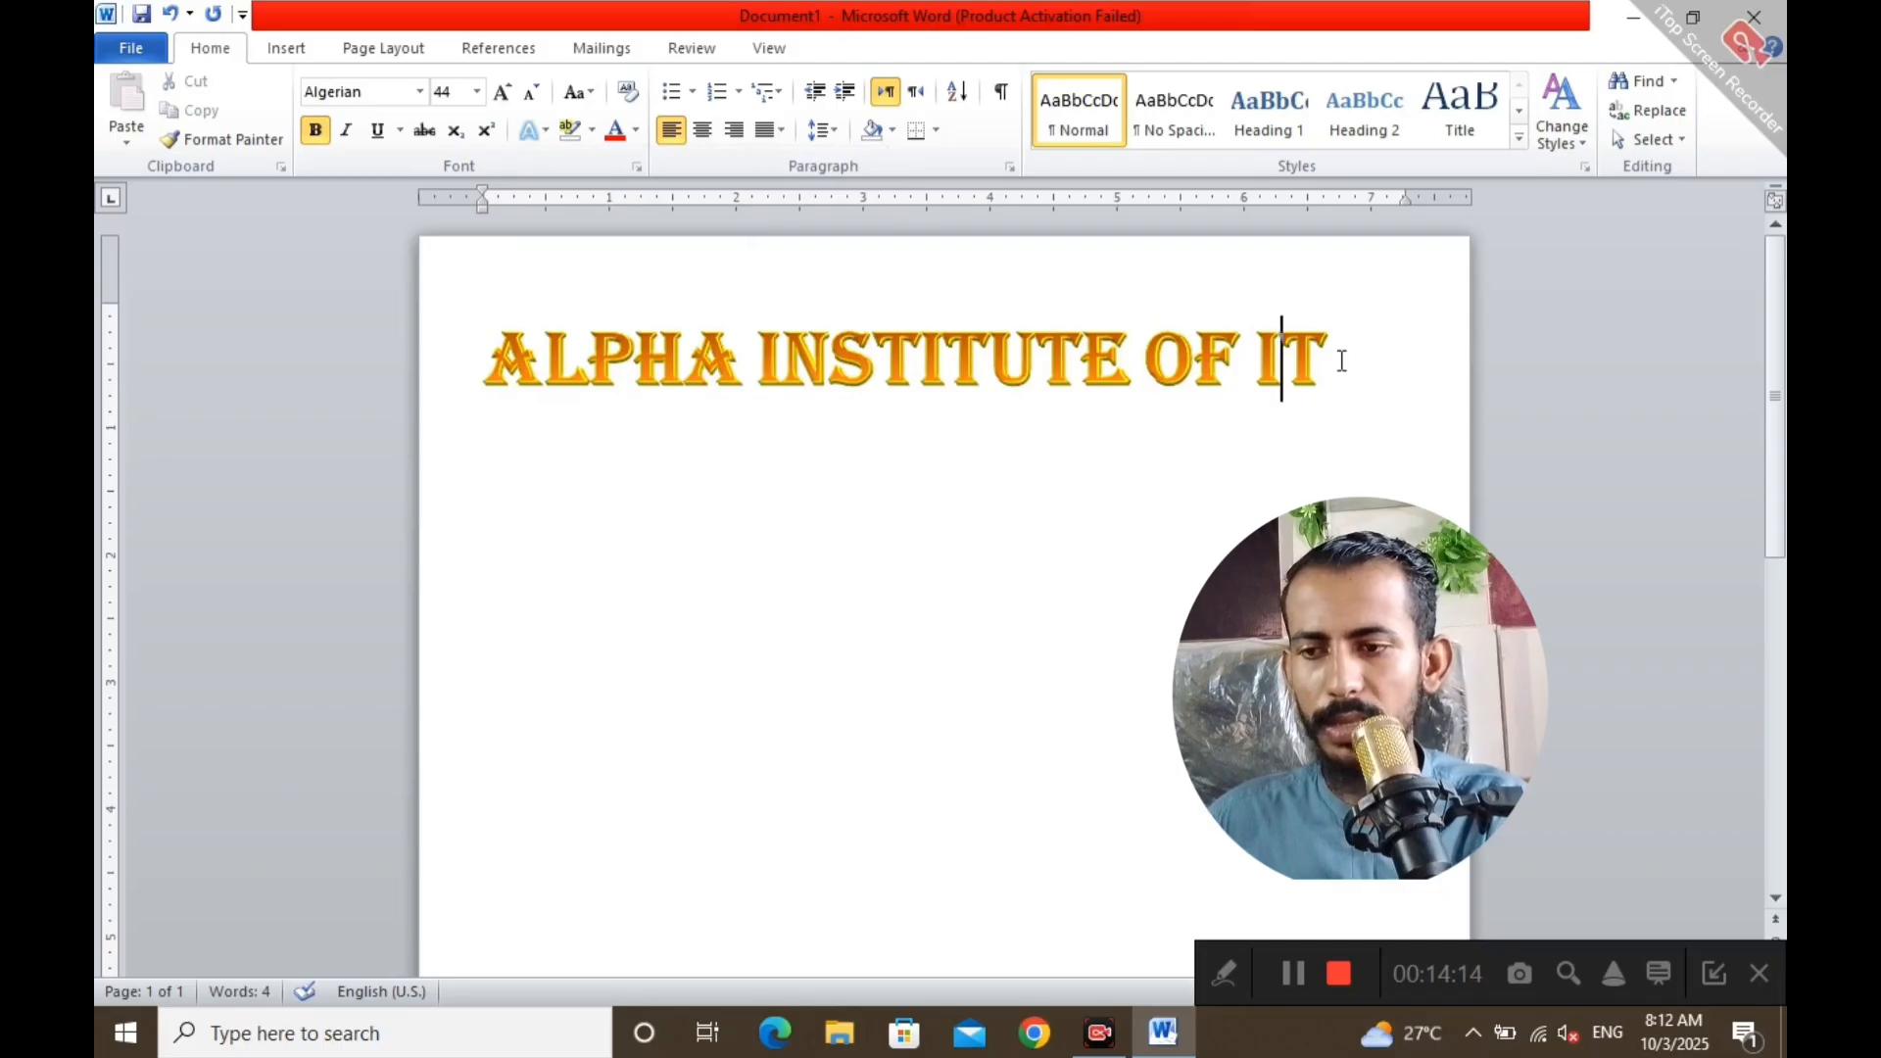
# Try right and left alignment on the whole heading line and finish with it centered
pyautogui.click(1372, 394)
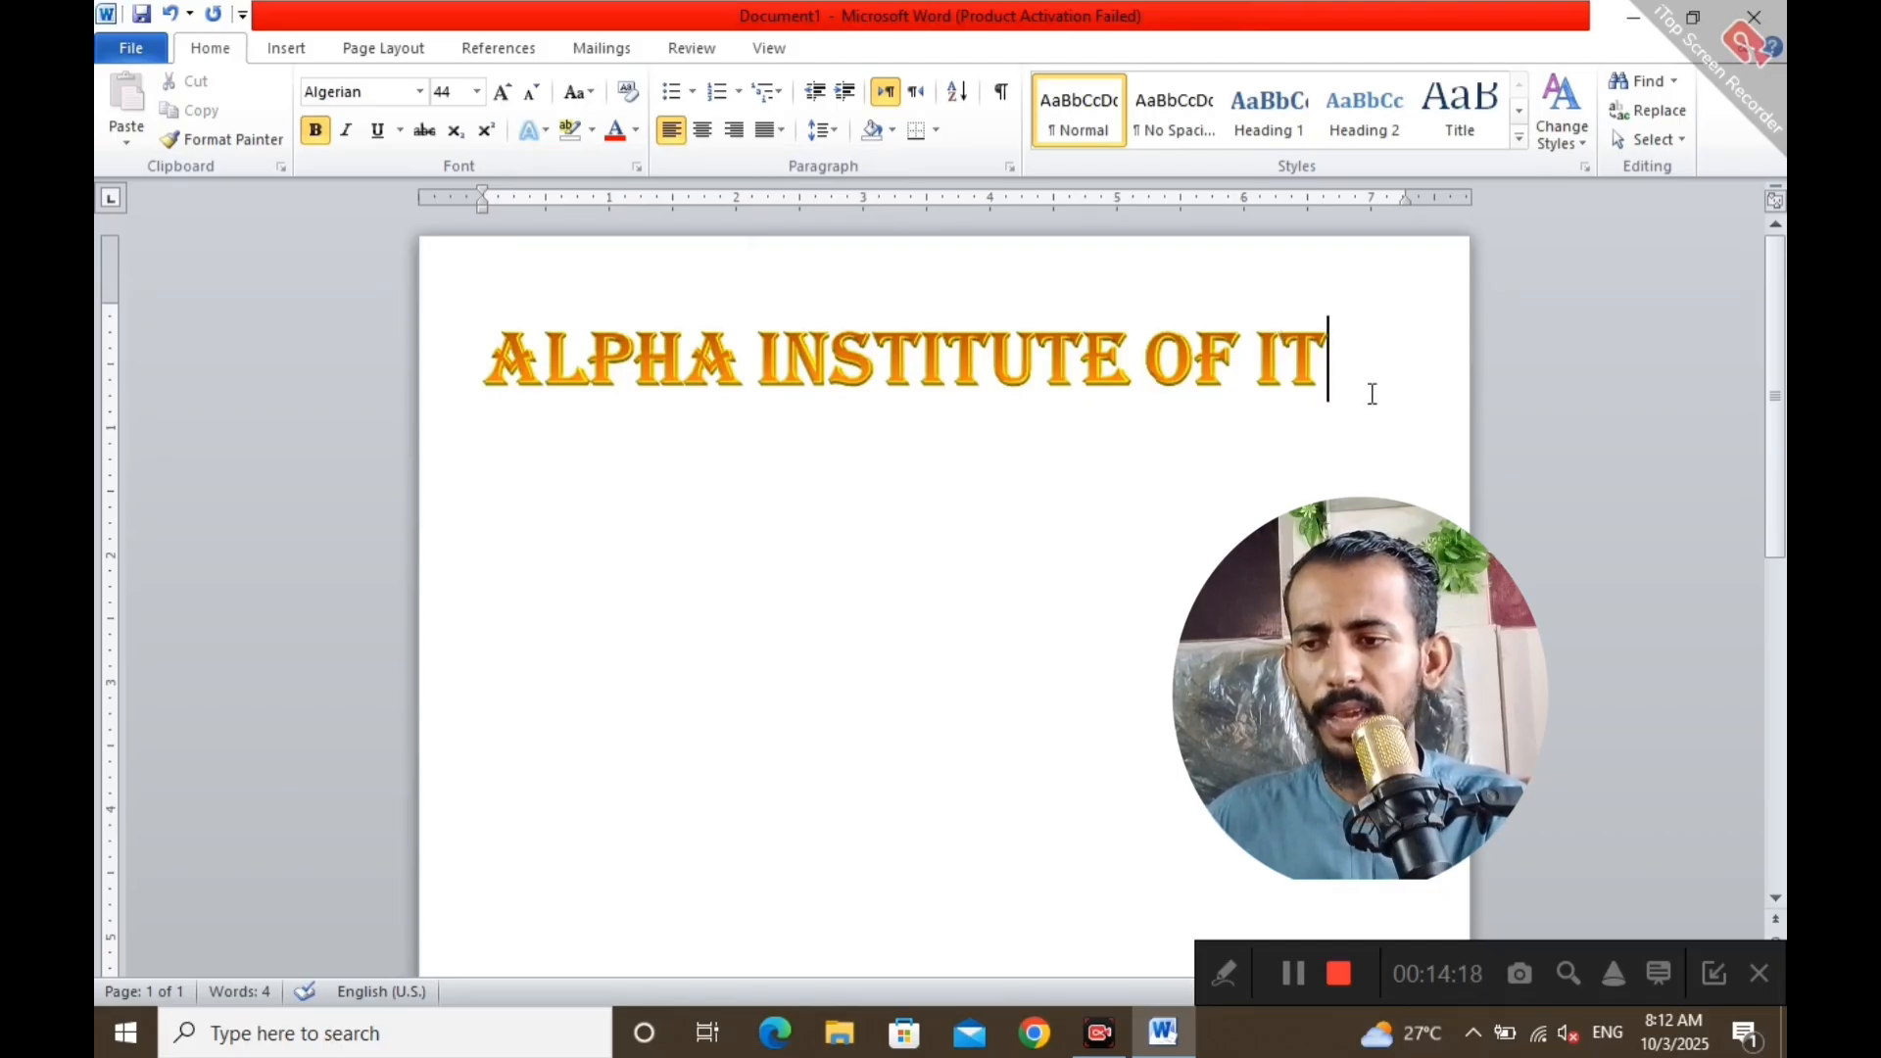
pyautogui.tripleClick(1372, 393)
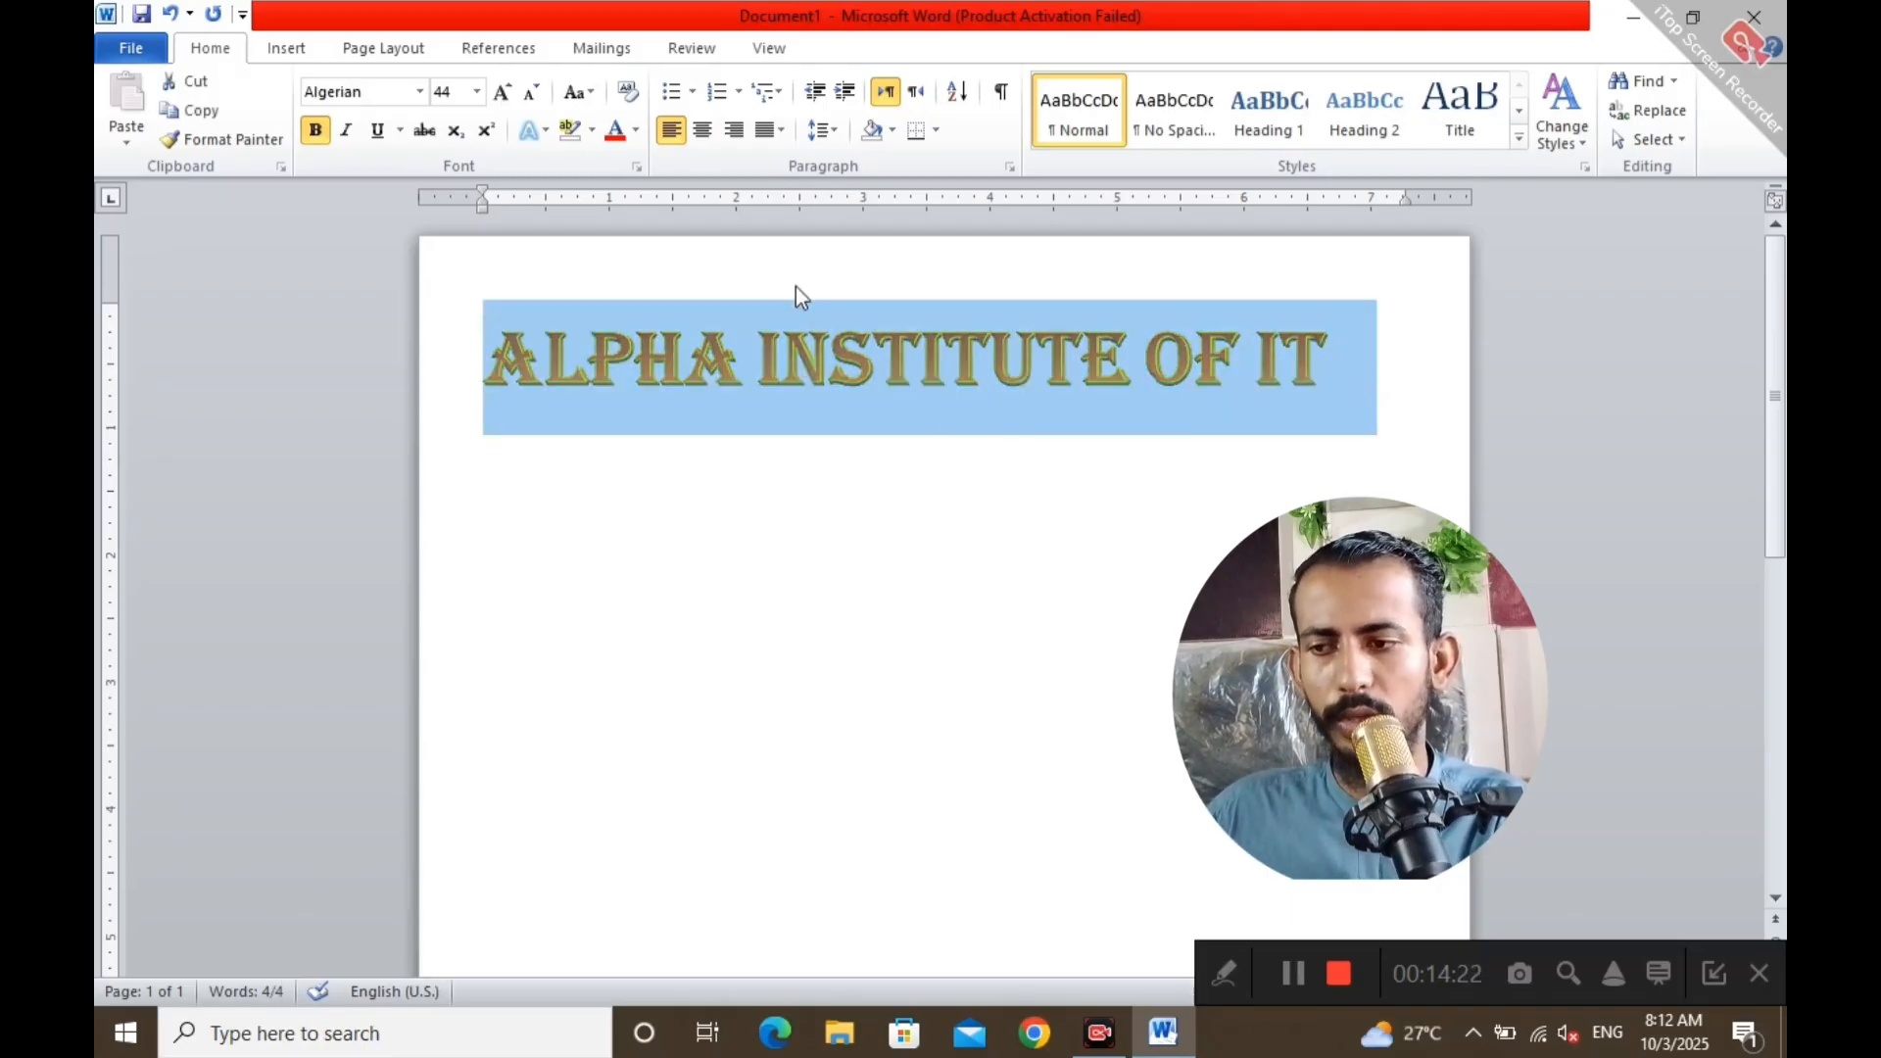
pyautogui.click(731, 132)
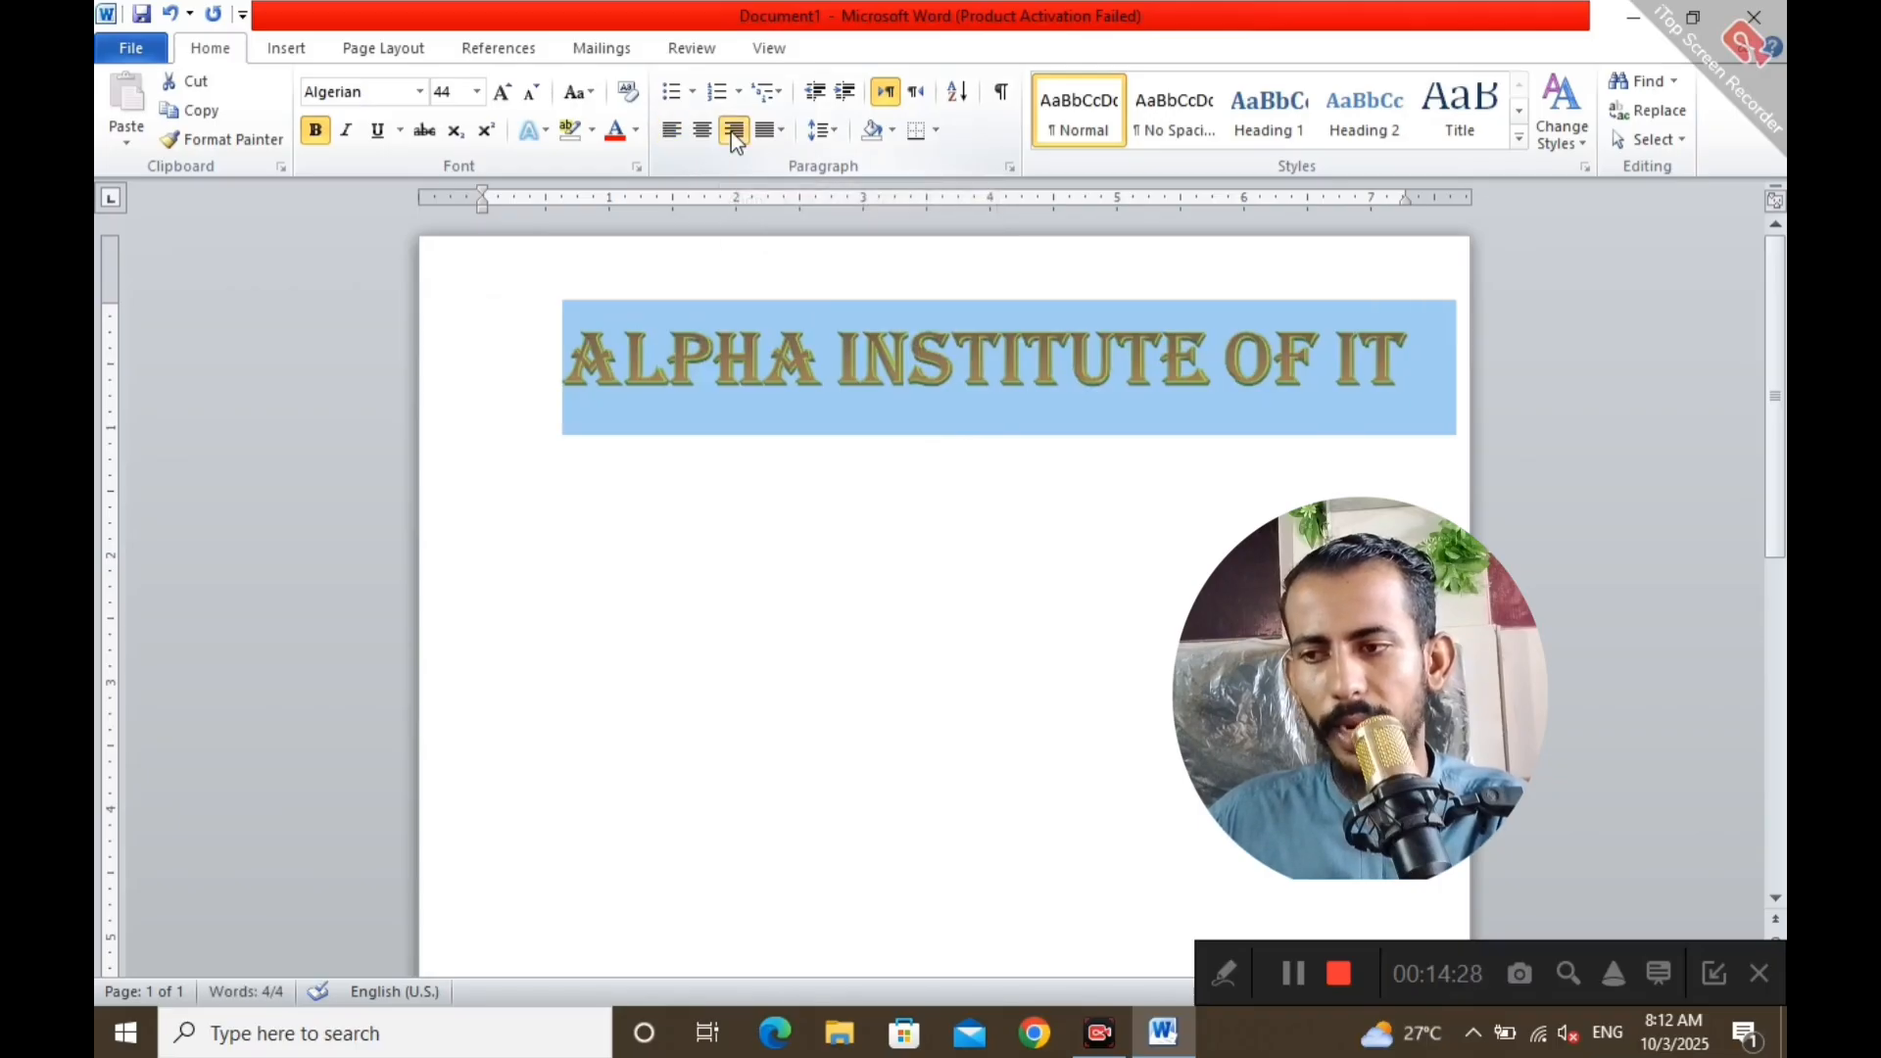
pyautogui.click(682, 133)
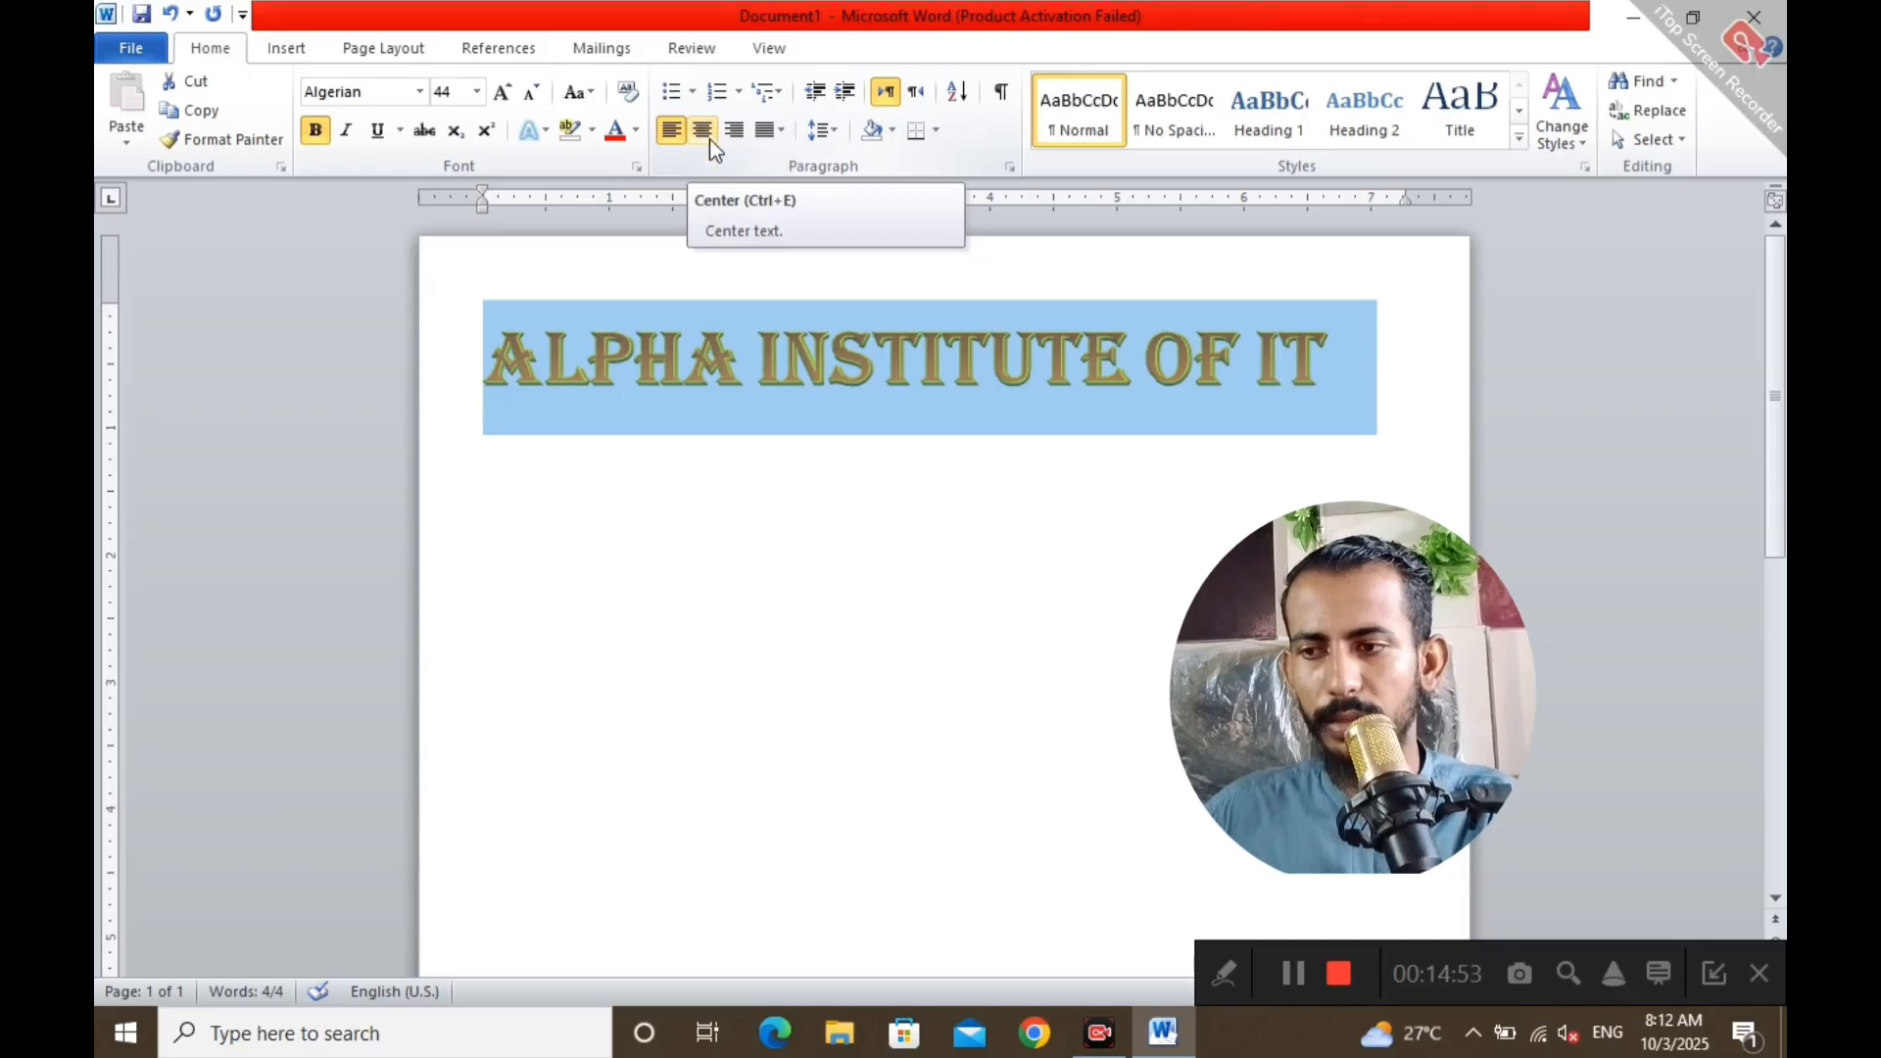
pyautogui.click(709, 139)
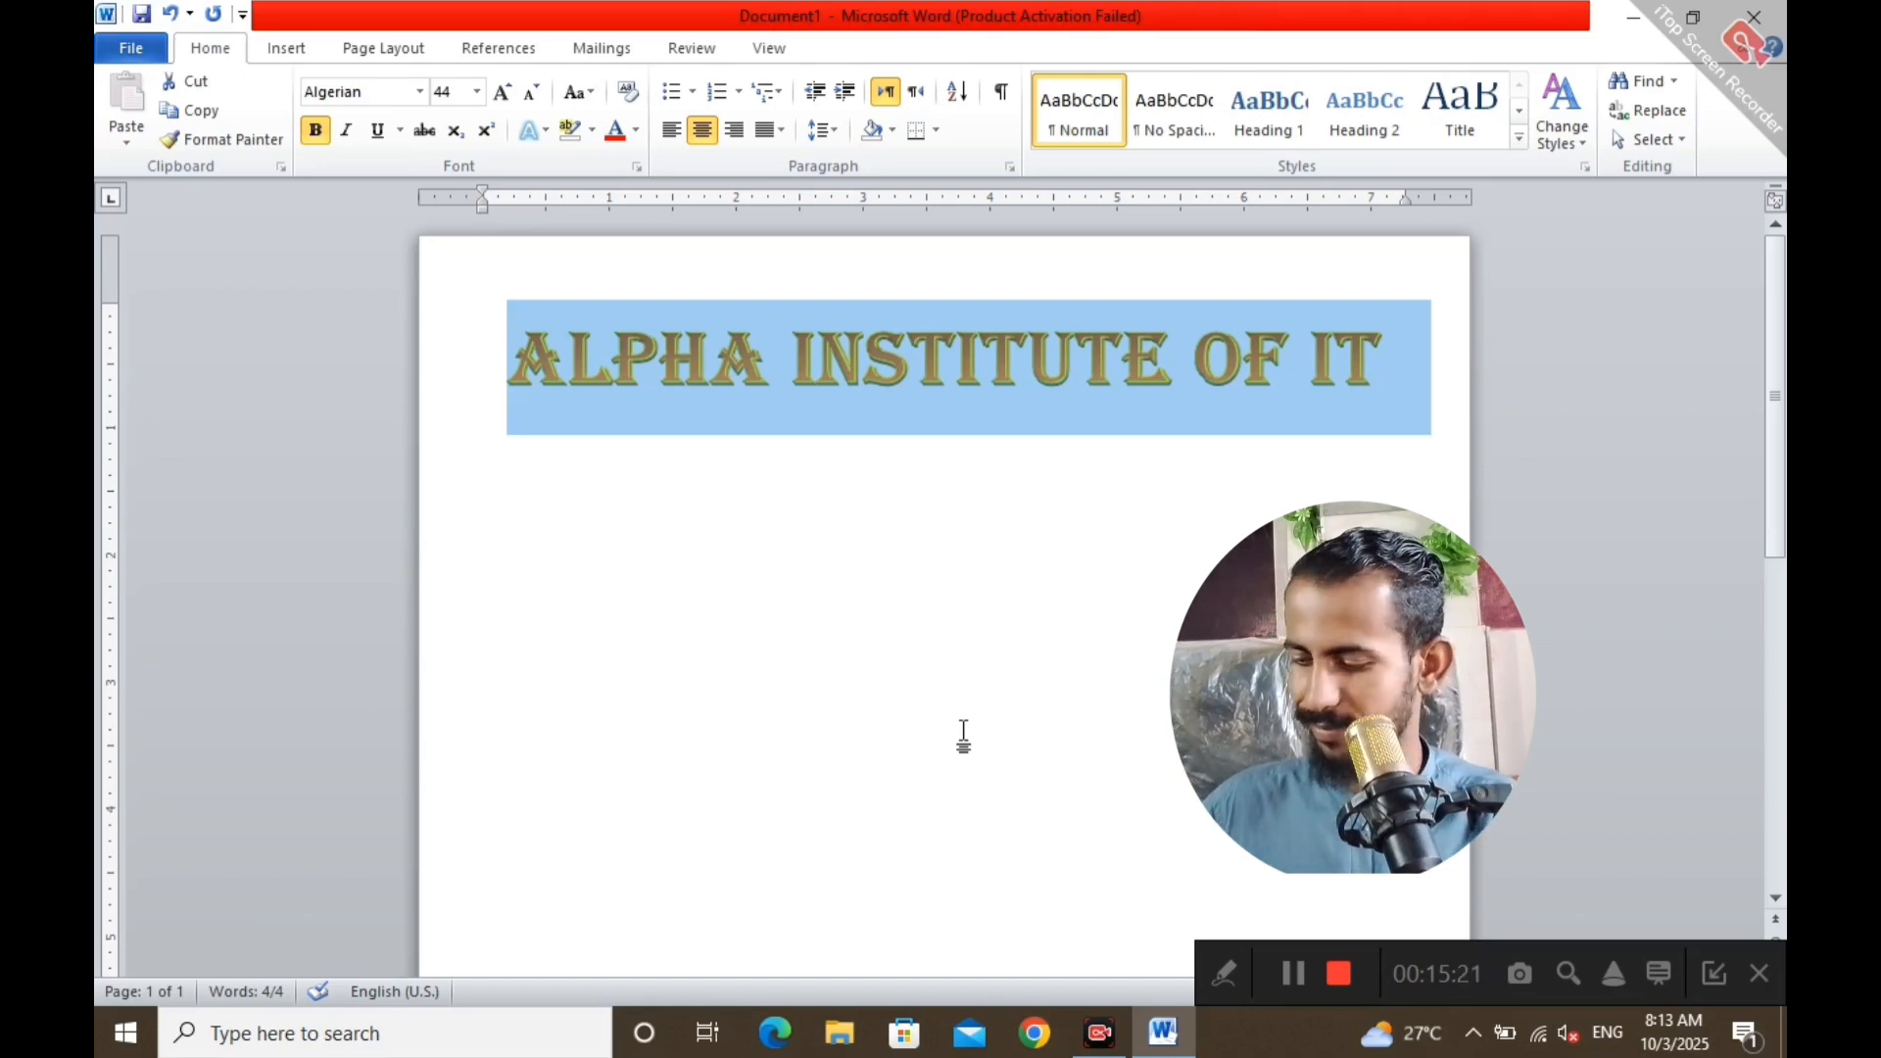
pyautogui.hotkey('ctrl', 'l')
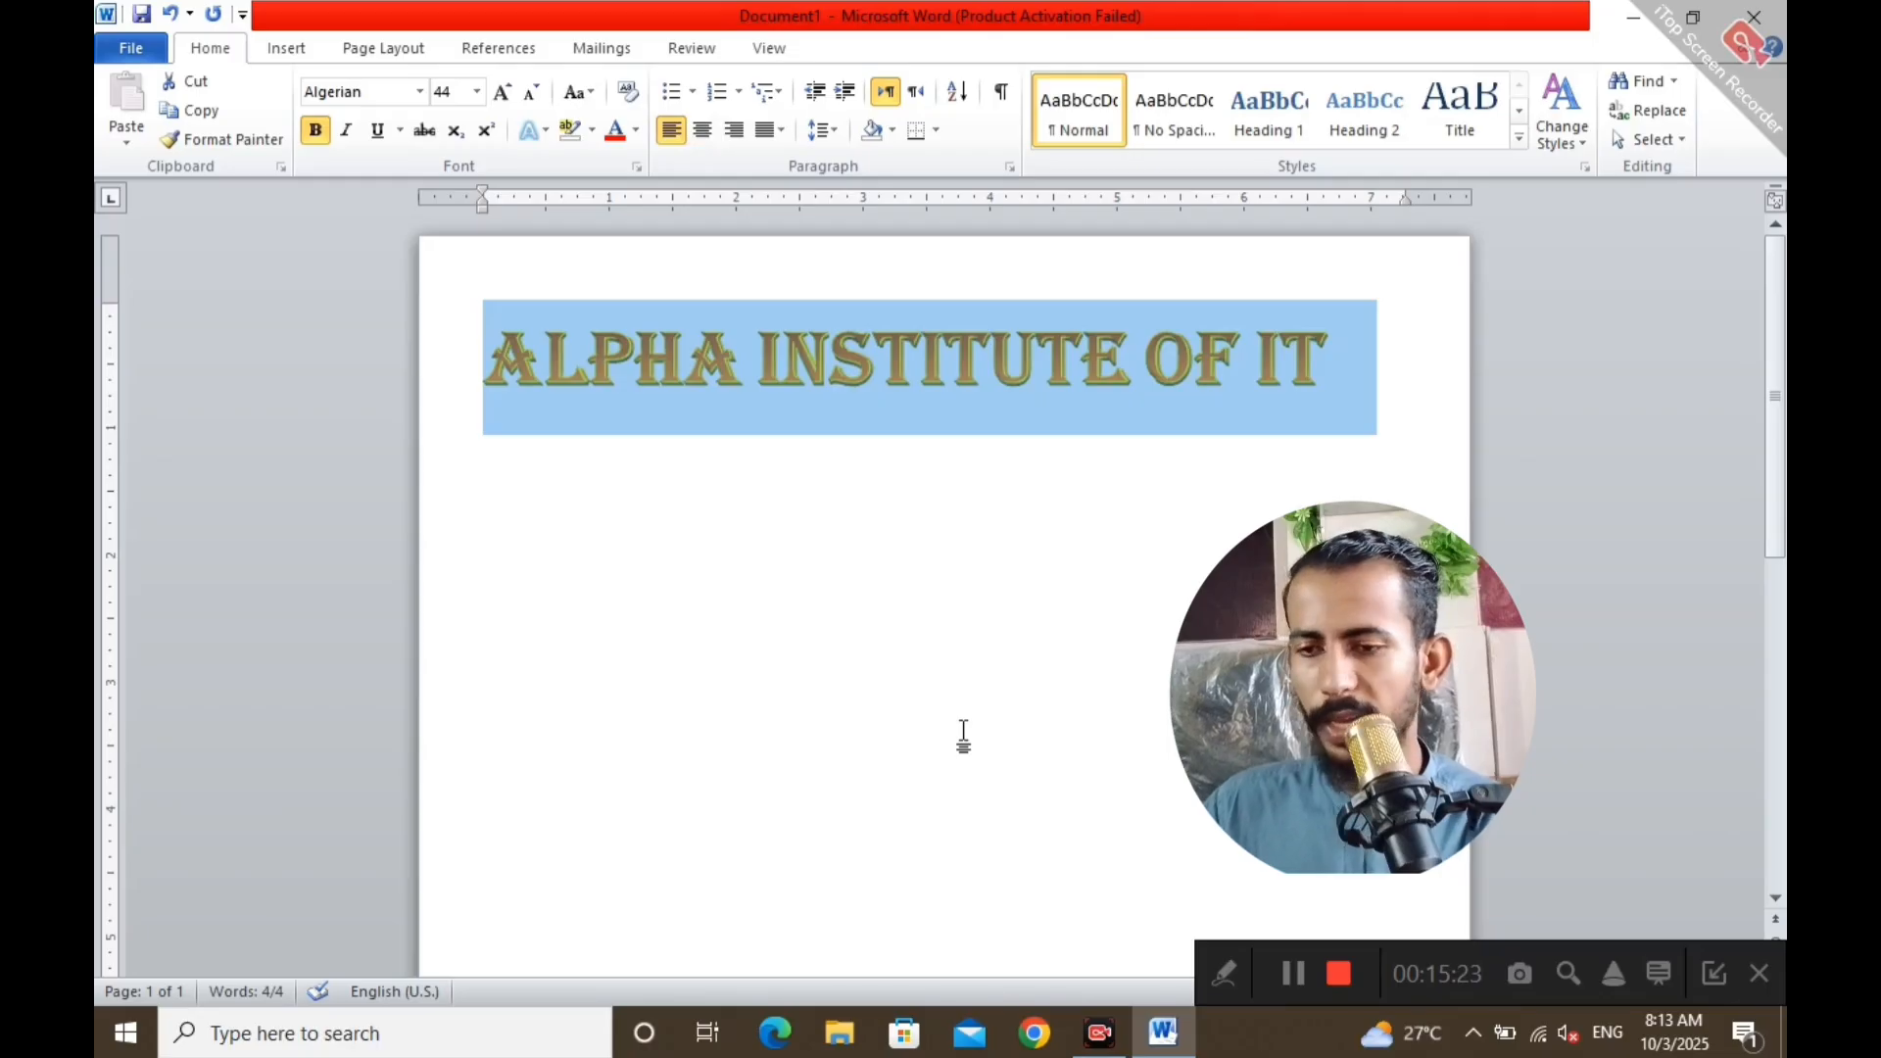
pyautogui.hotkey('ctrl', 'r')
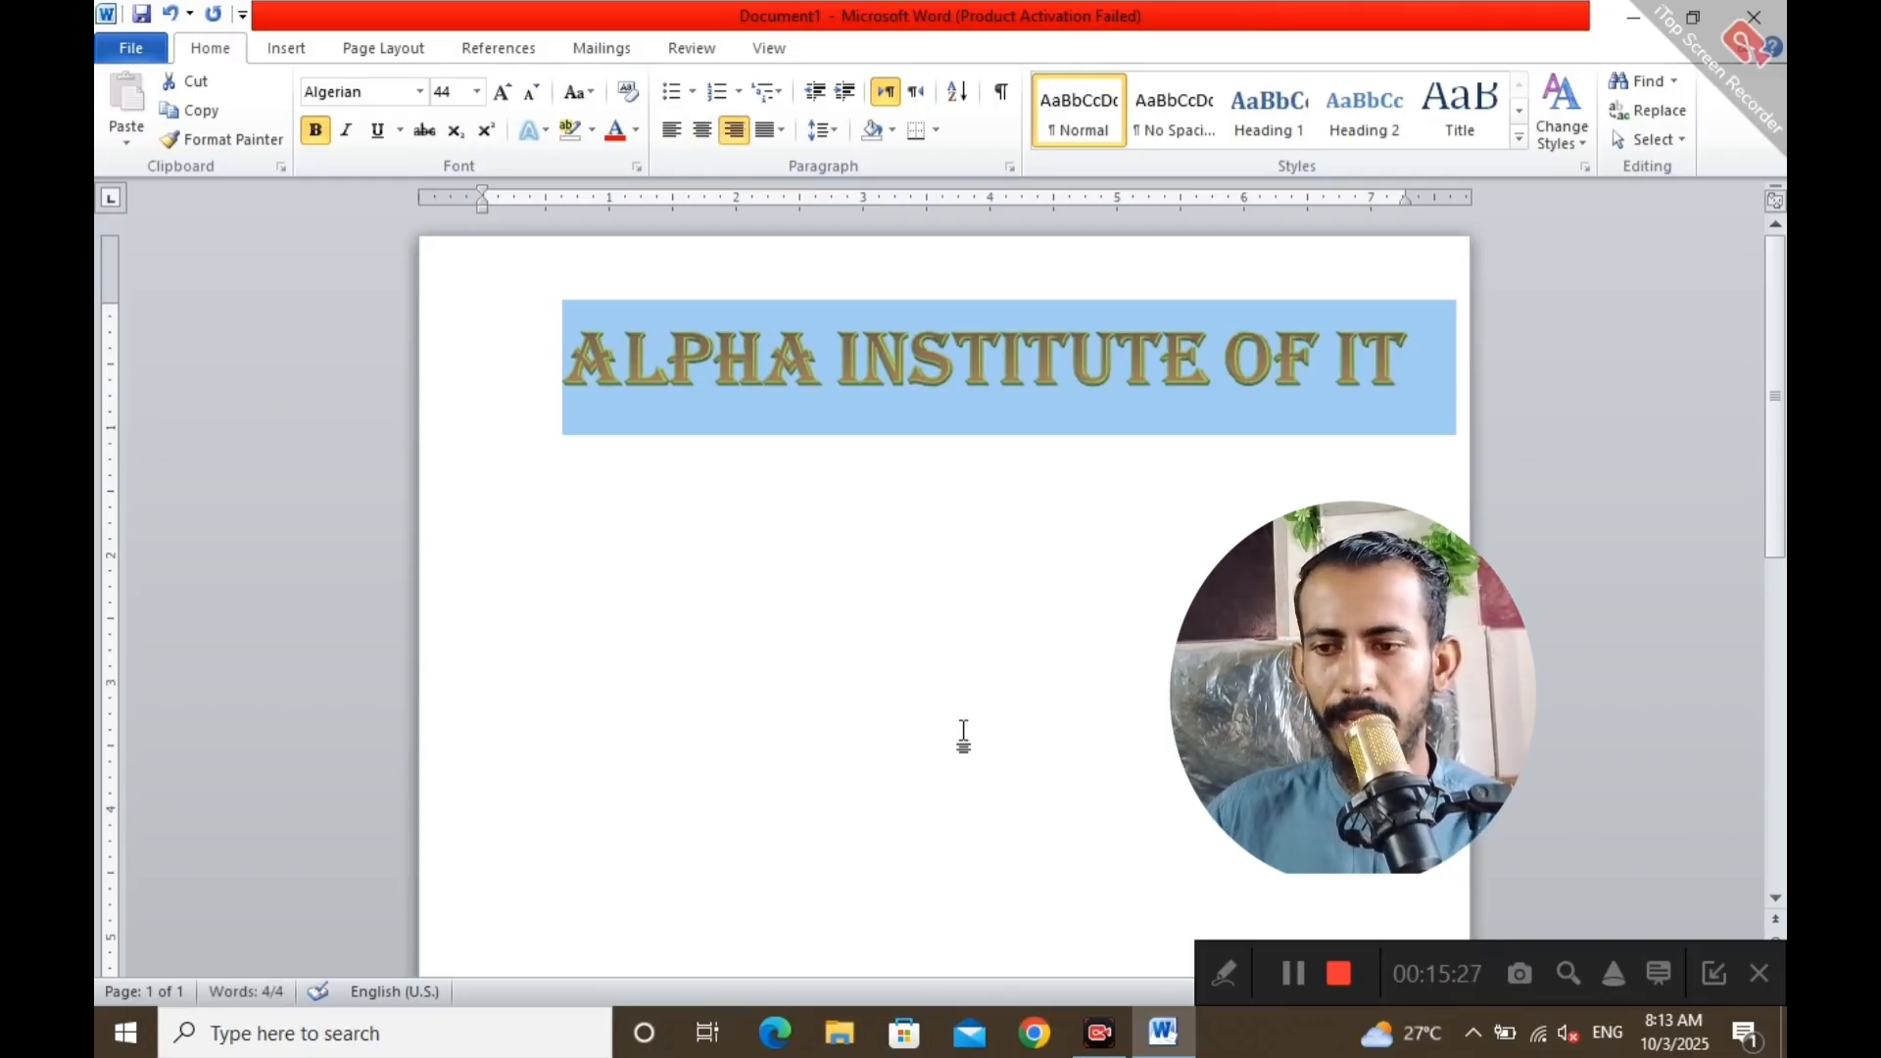
pyautogui.hotkey('ctrl', 'e')
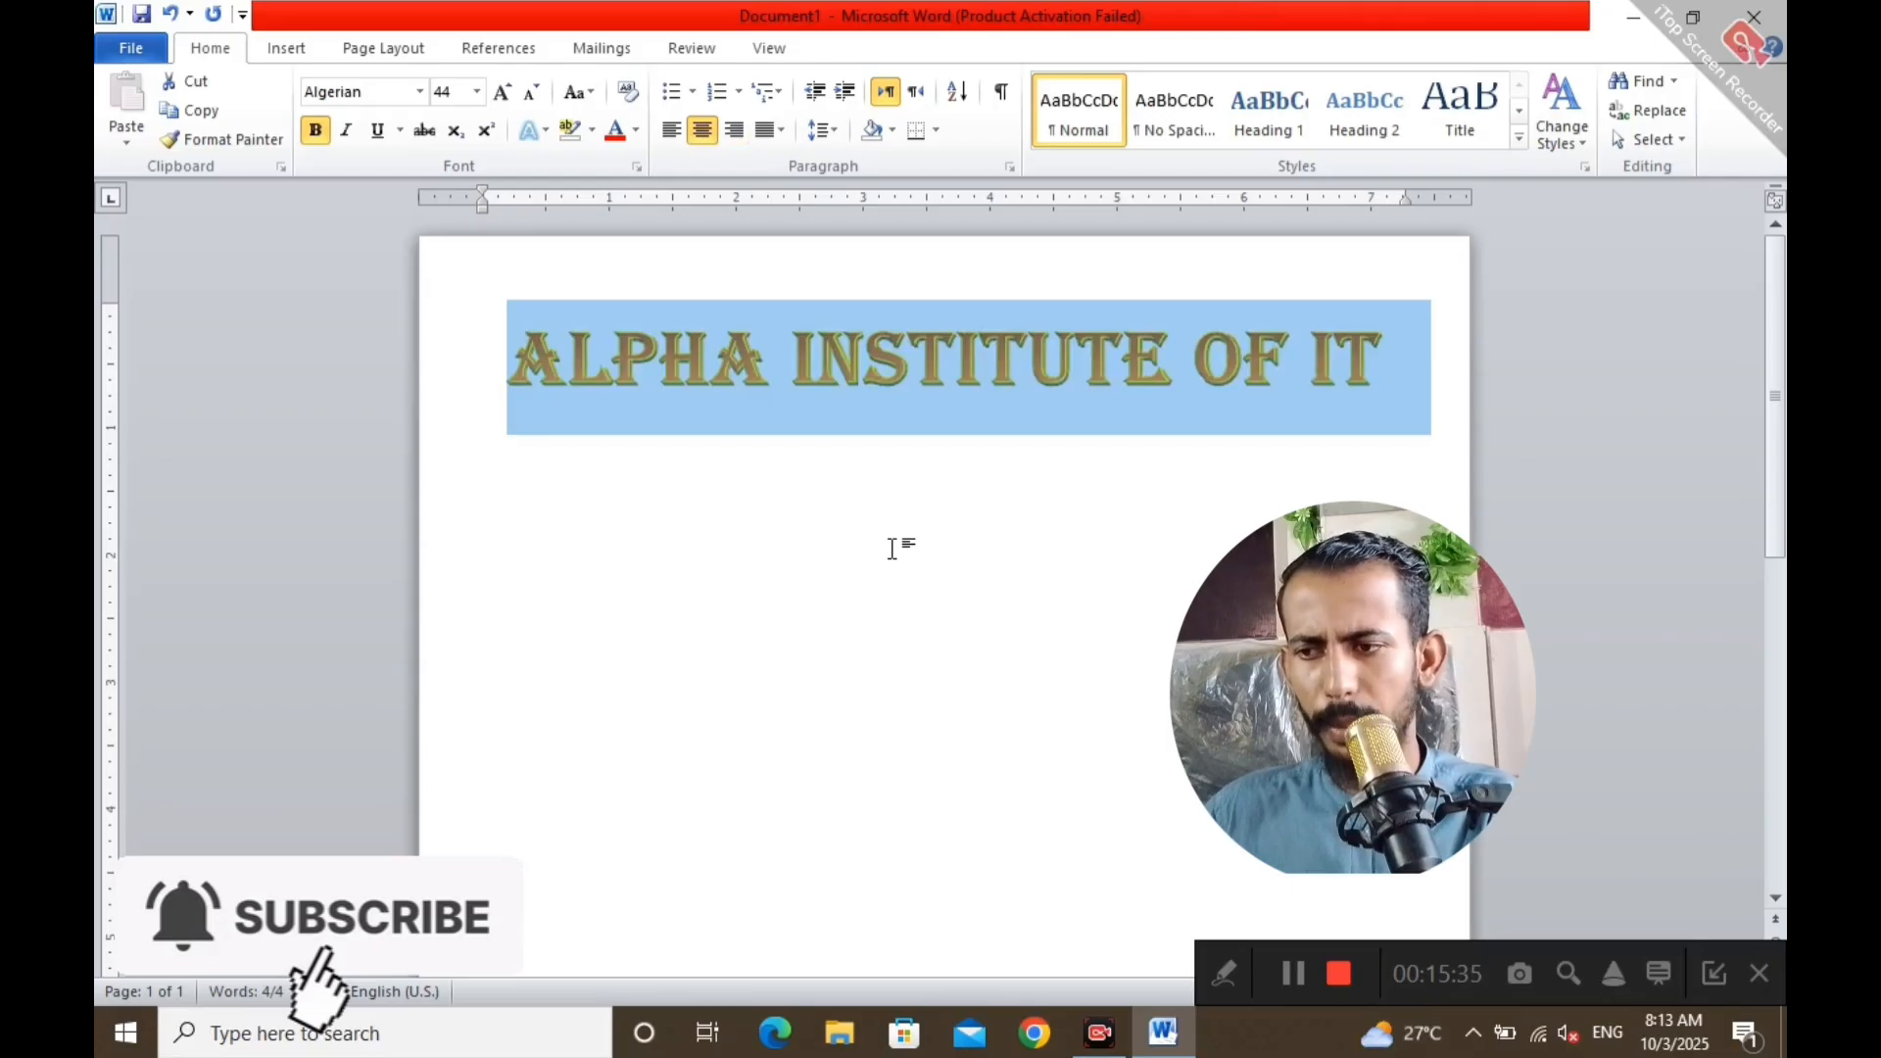
# Shade the background of the heading paragraph with the lightest blue theme color
pyautogui.click(1028, 358)
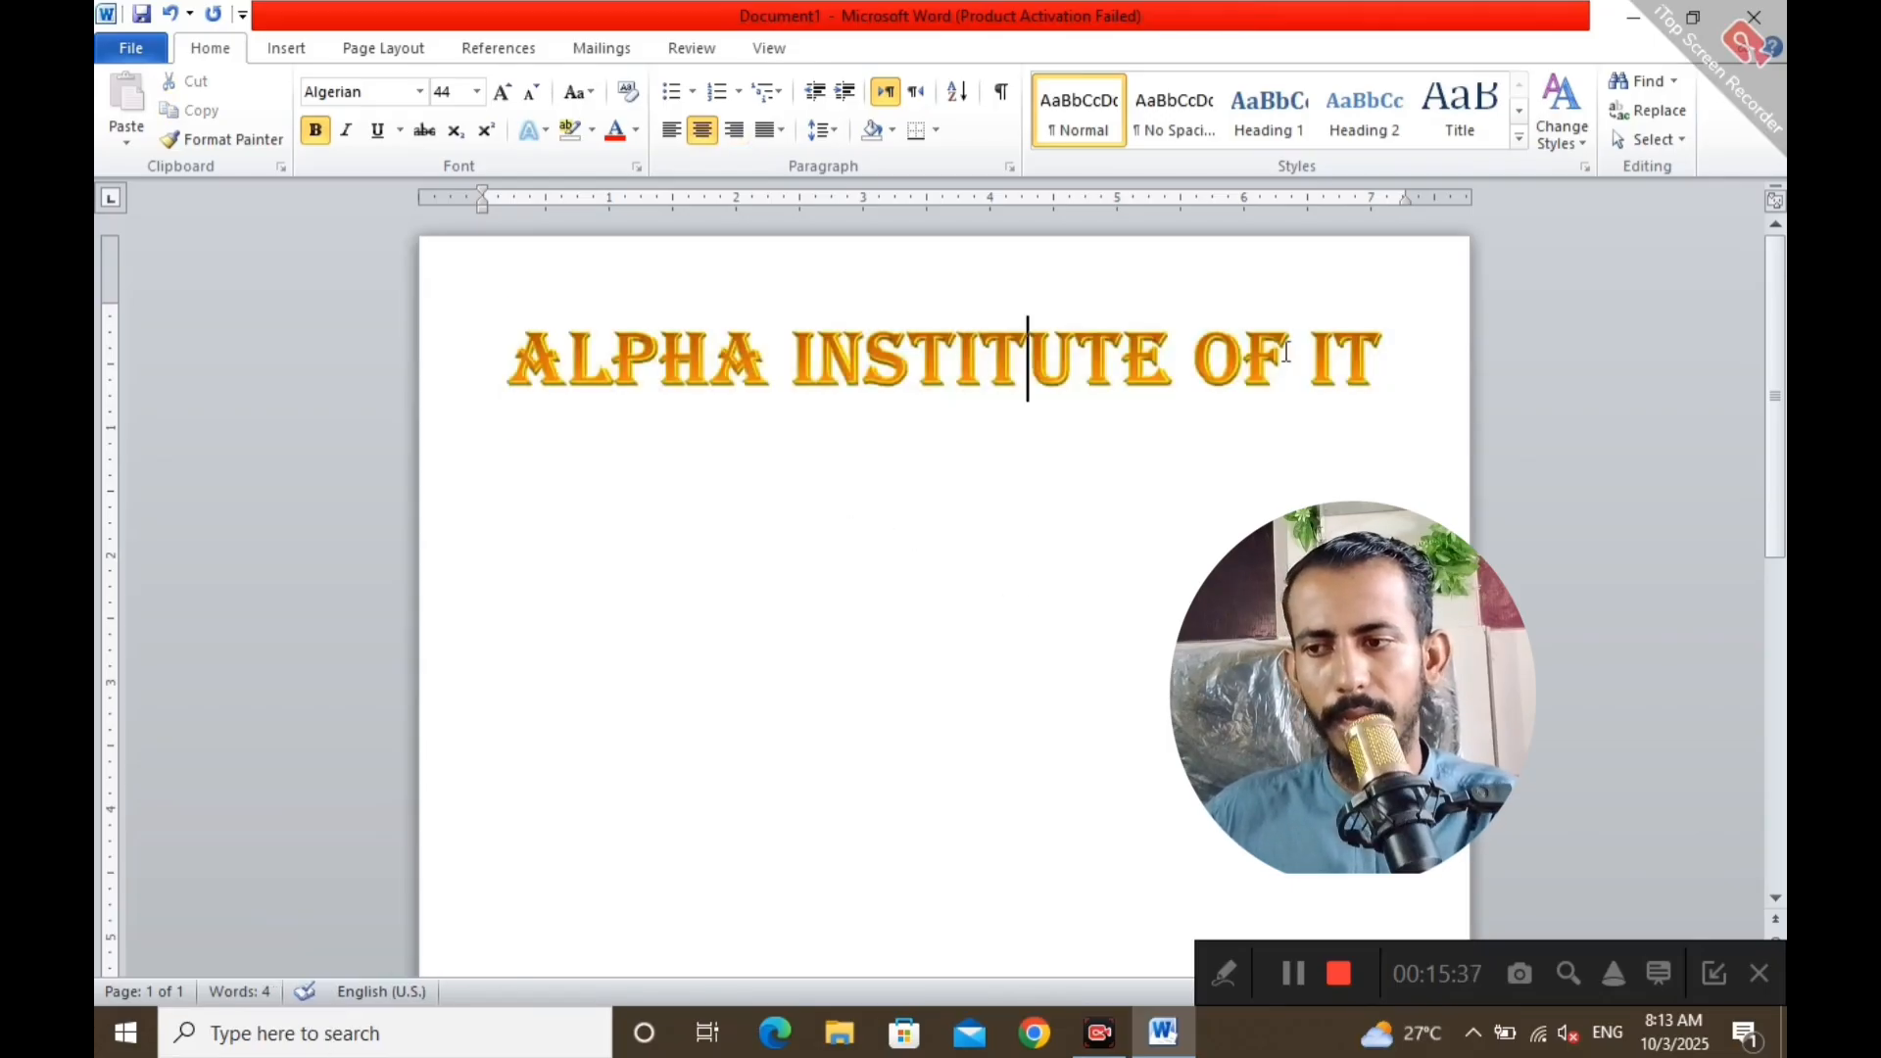
pyautogui.moveTo(1407, 373); pyautogui.dragTo(686, 364)
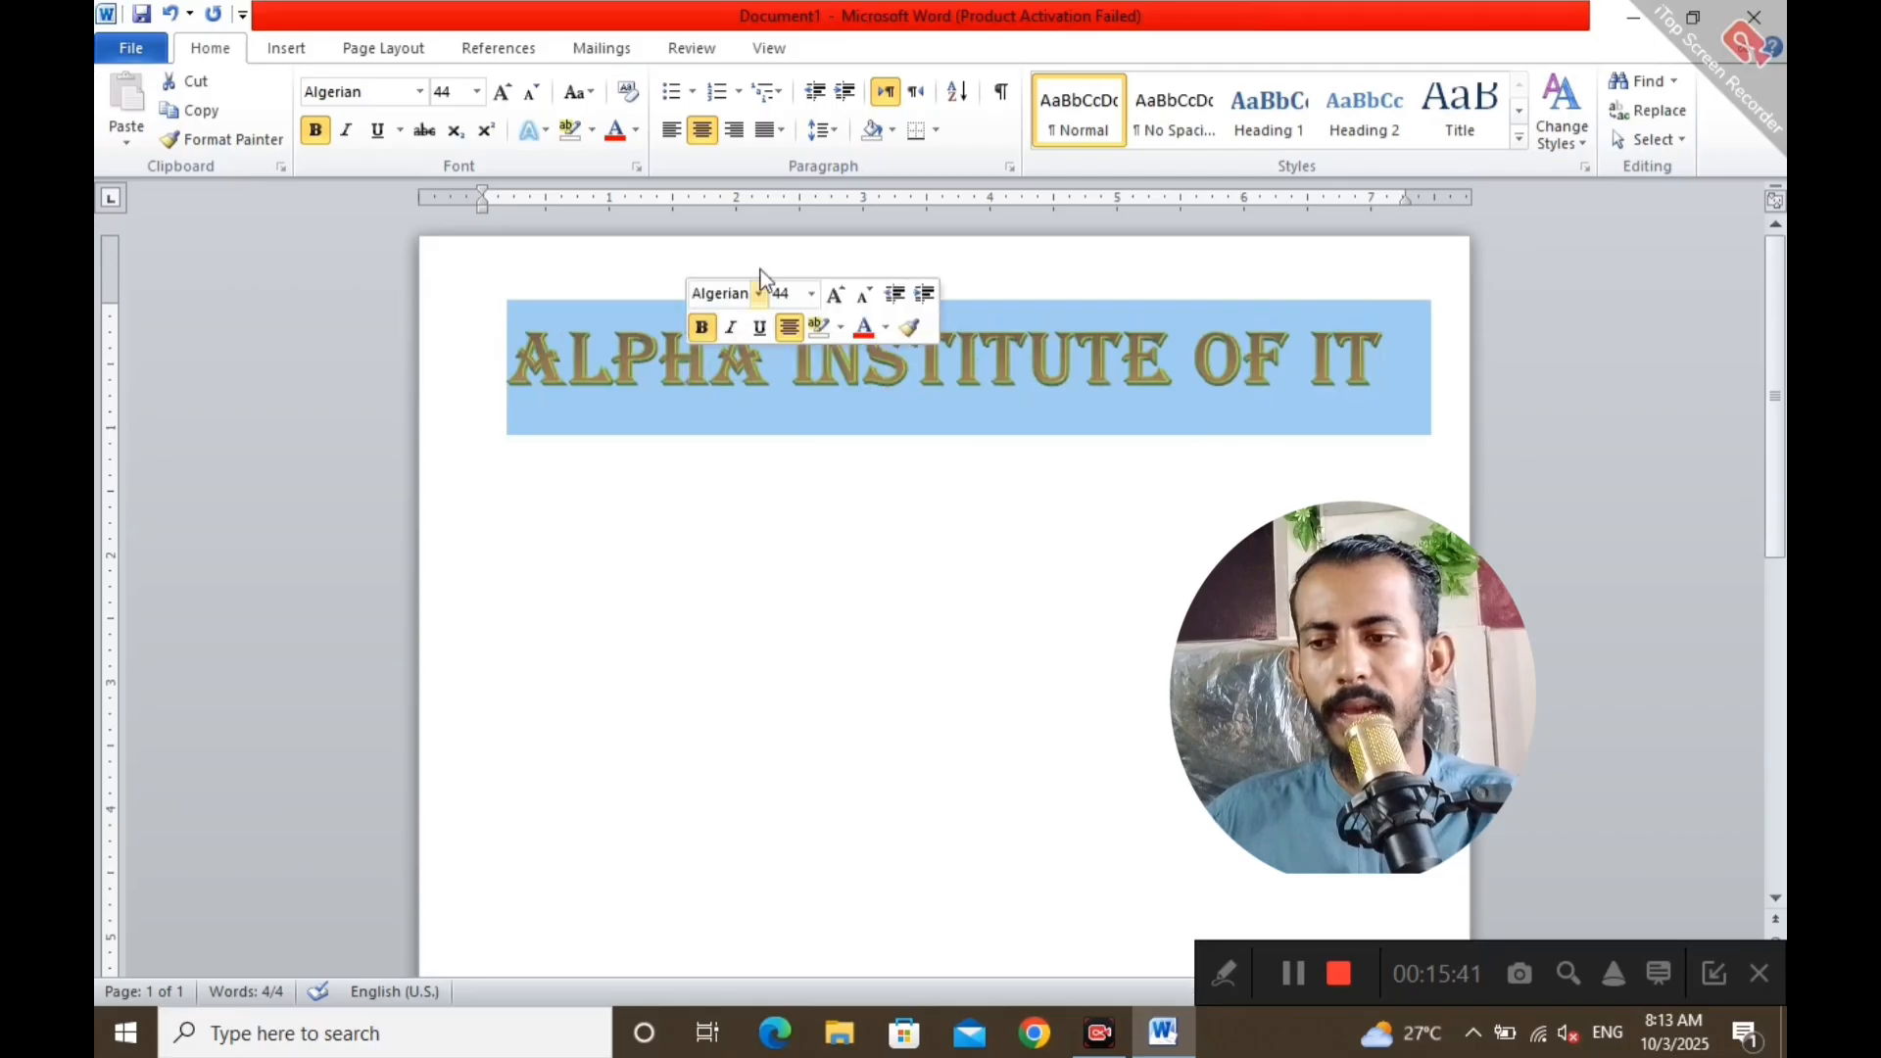
pyautogui.click(891, 130)
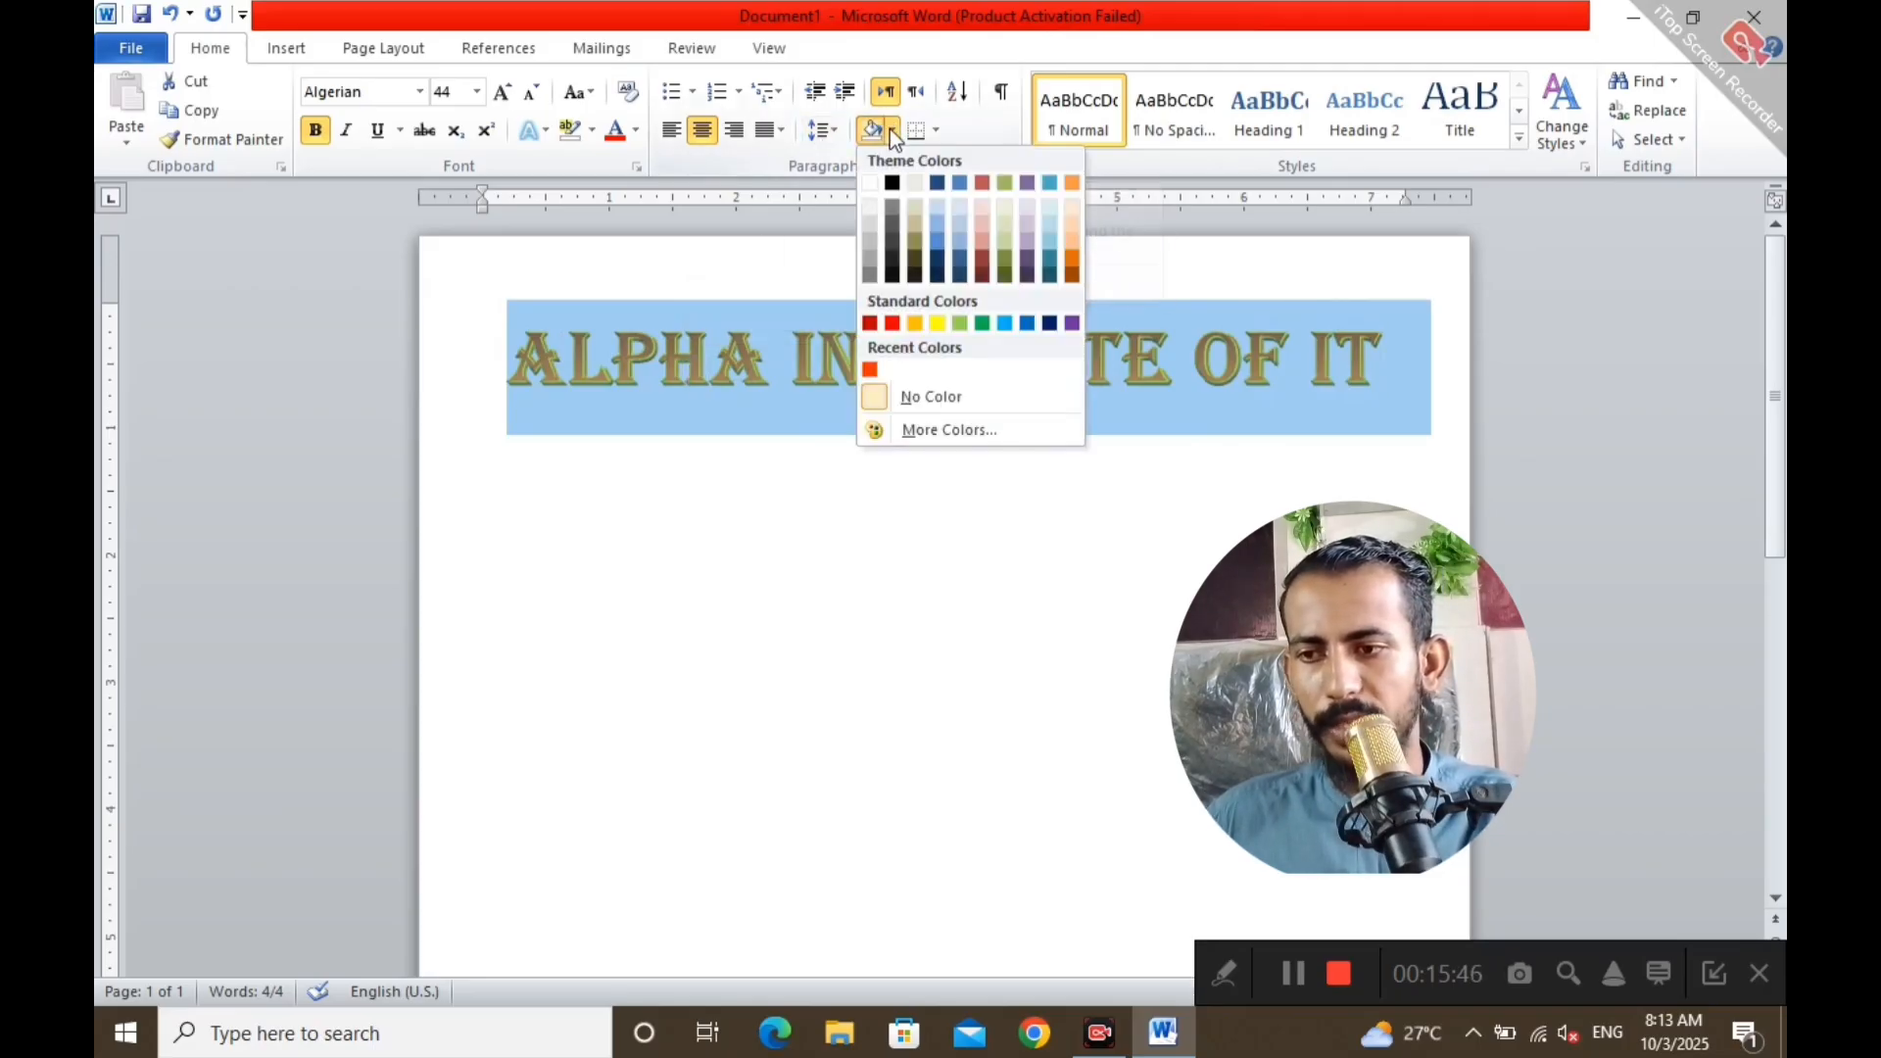
pyautogui.click(962, 210)
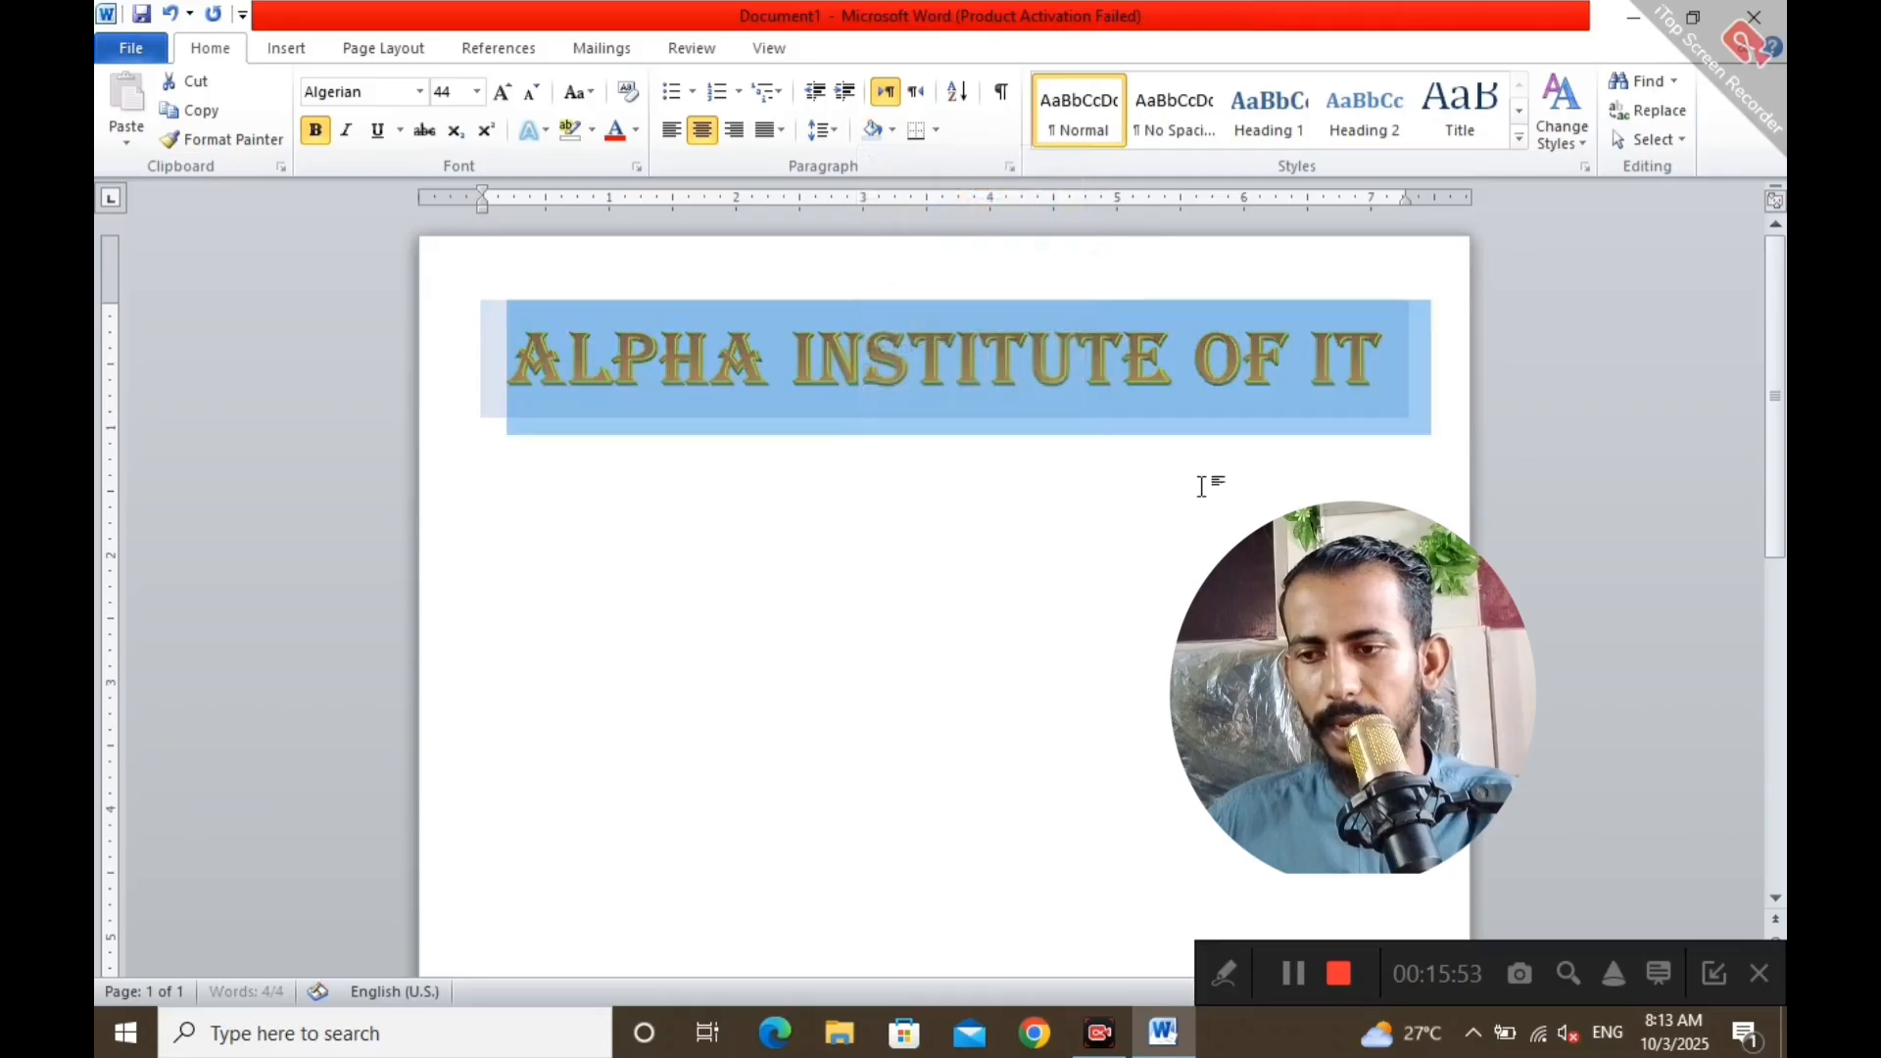
pyautogui.click(1245, 362)
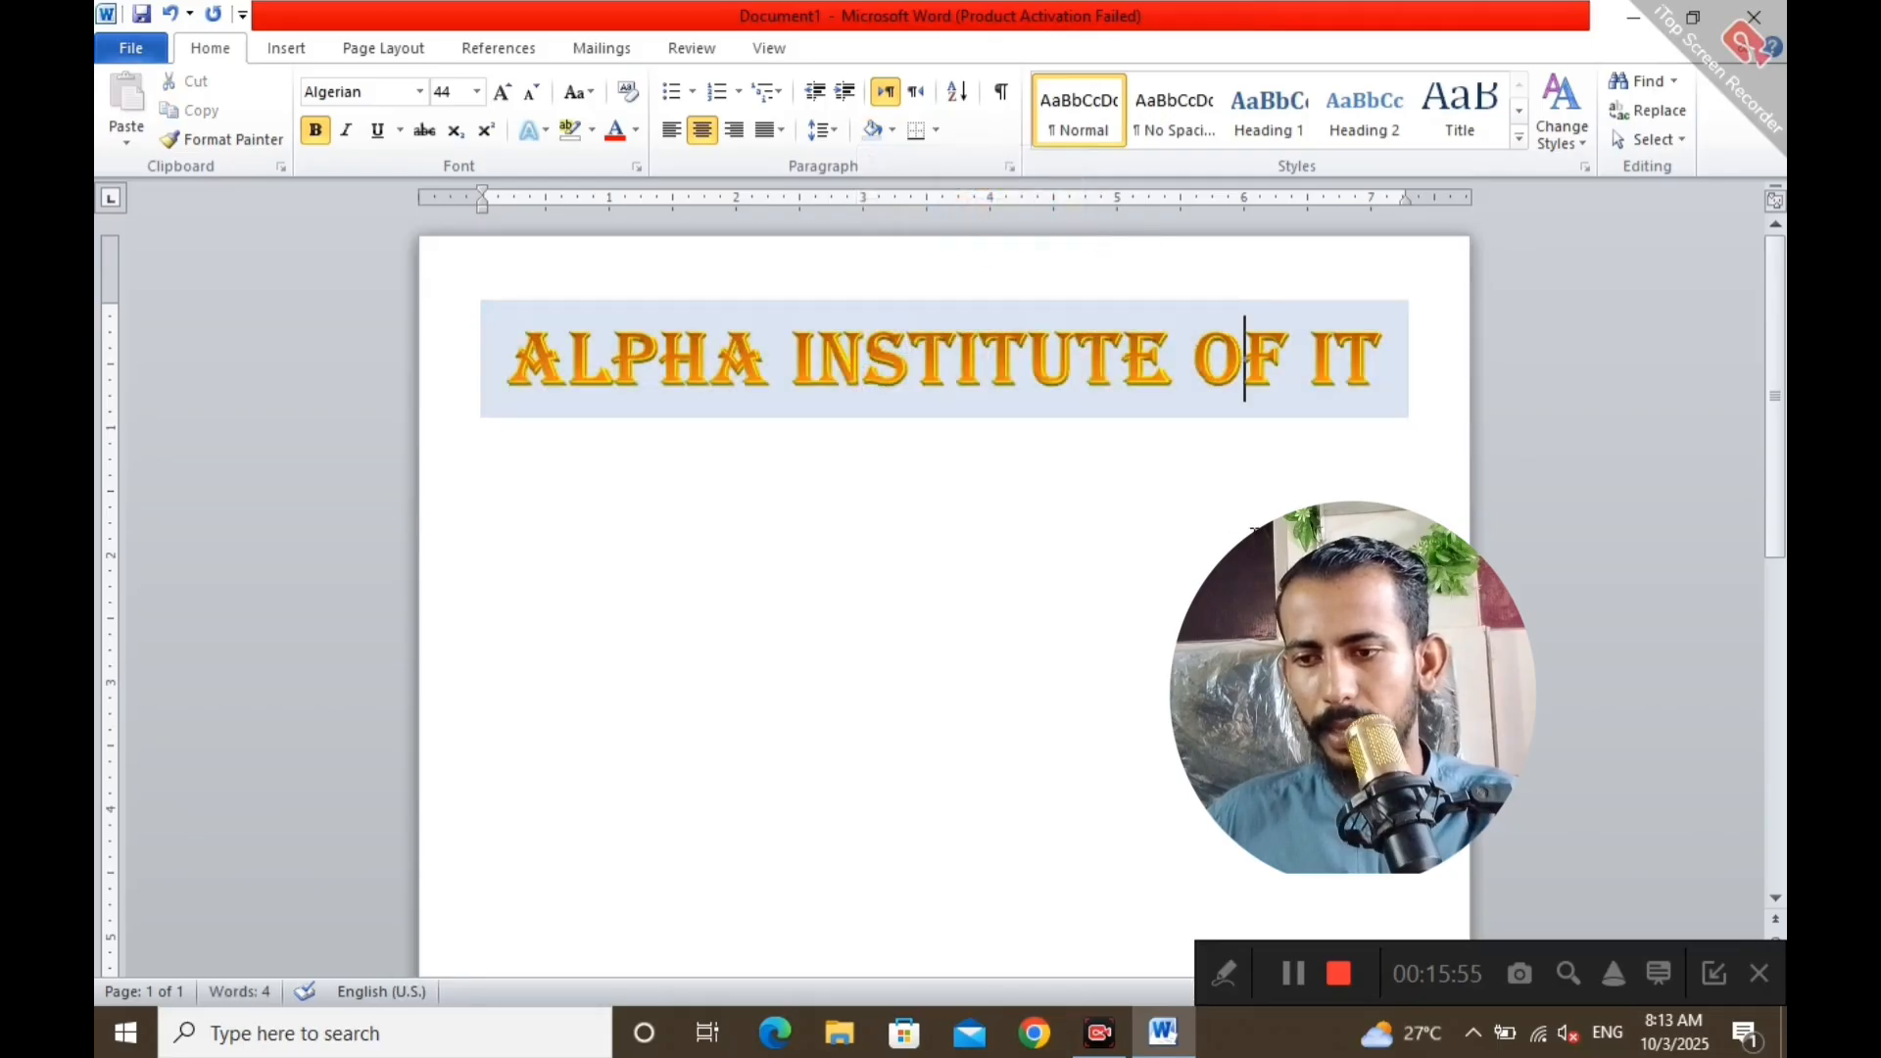
# Start a new paragraph below the heading and reset it to the Normal style
pyautogui.click(1396, 370)
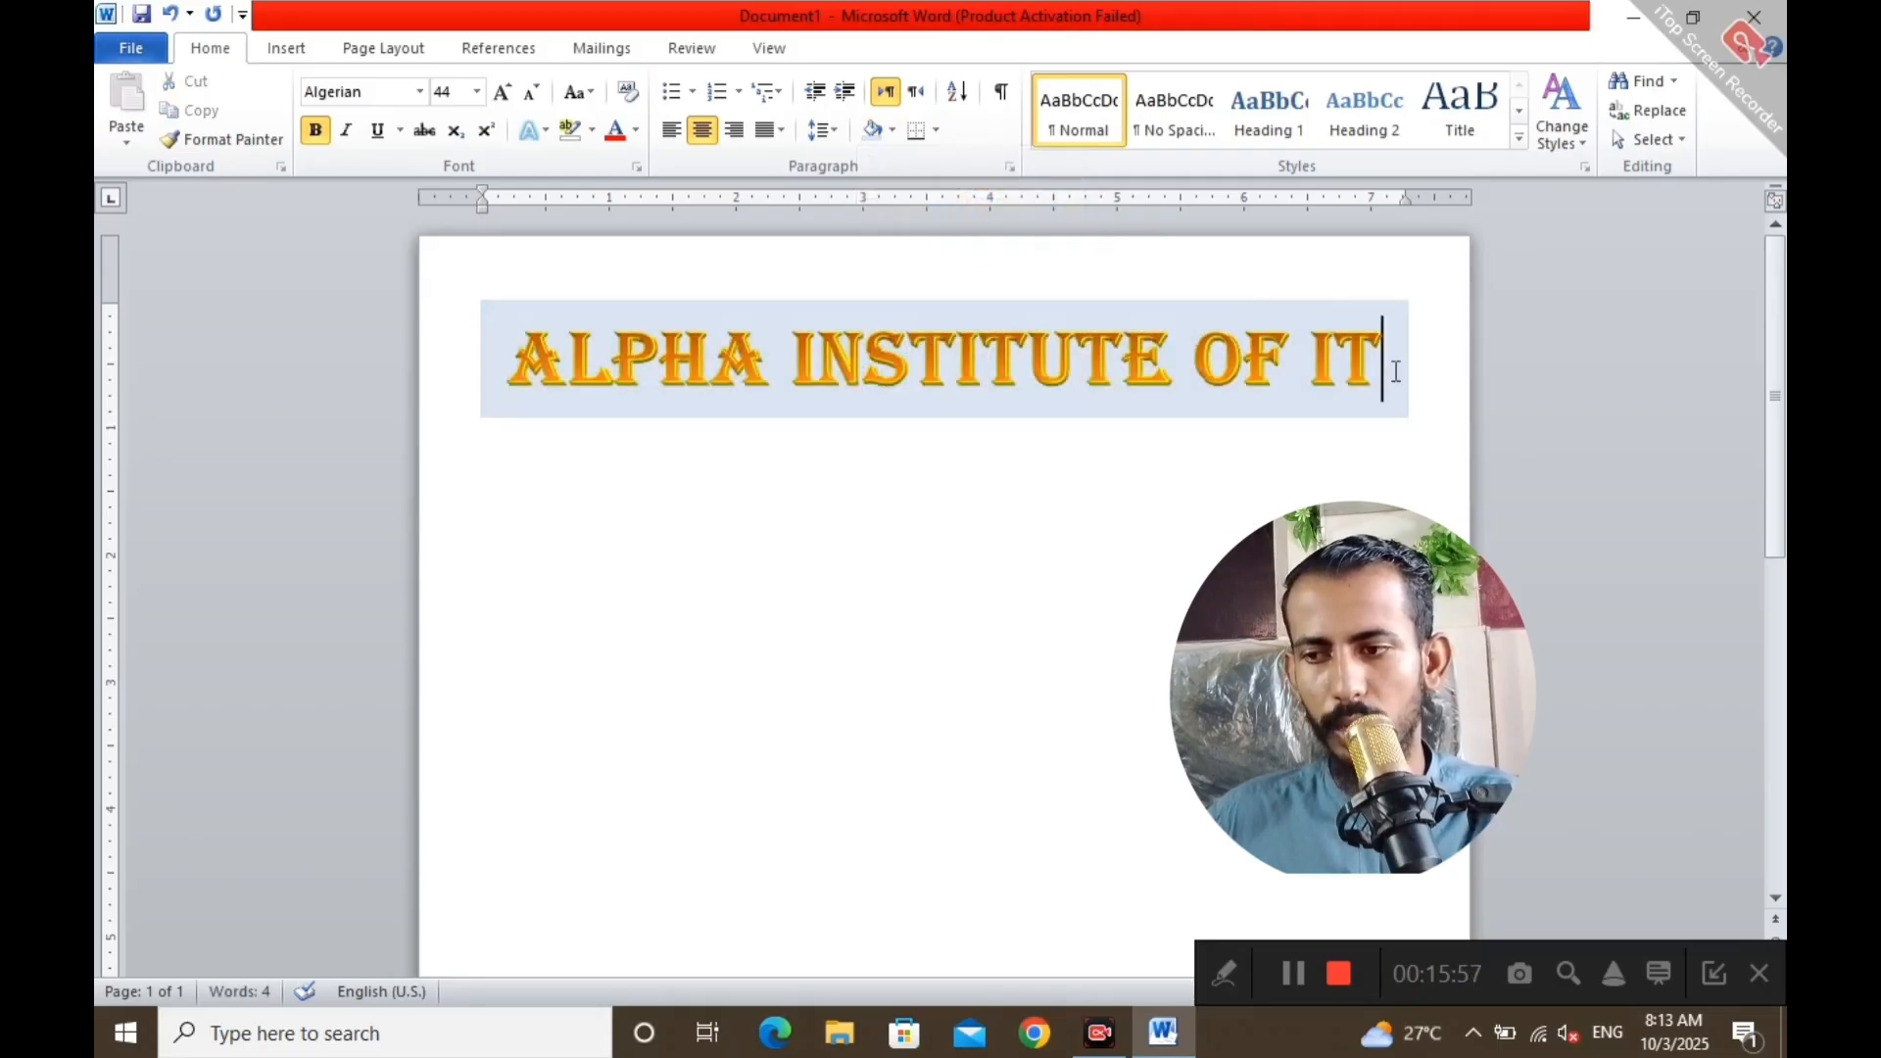
pyautogui.press('Return')
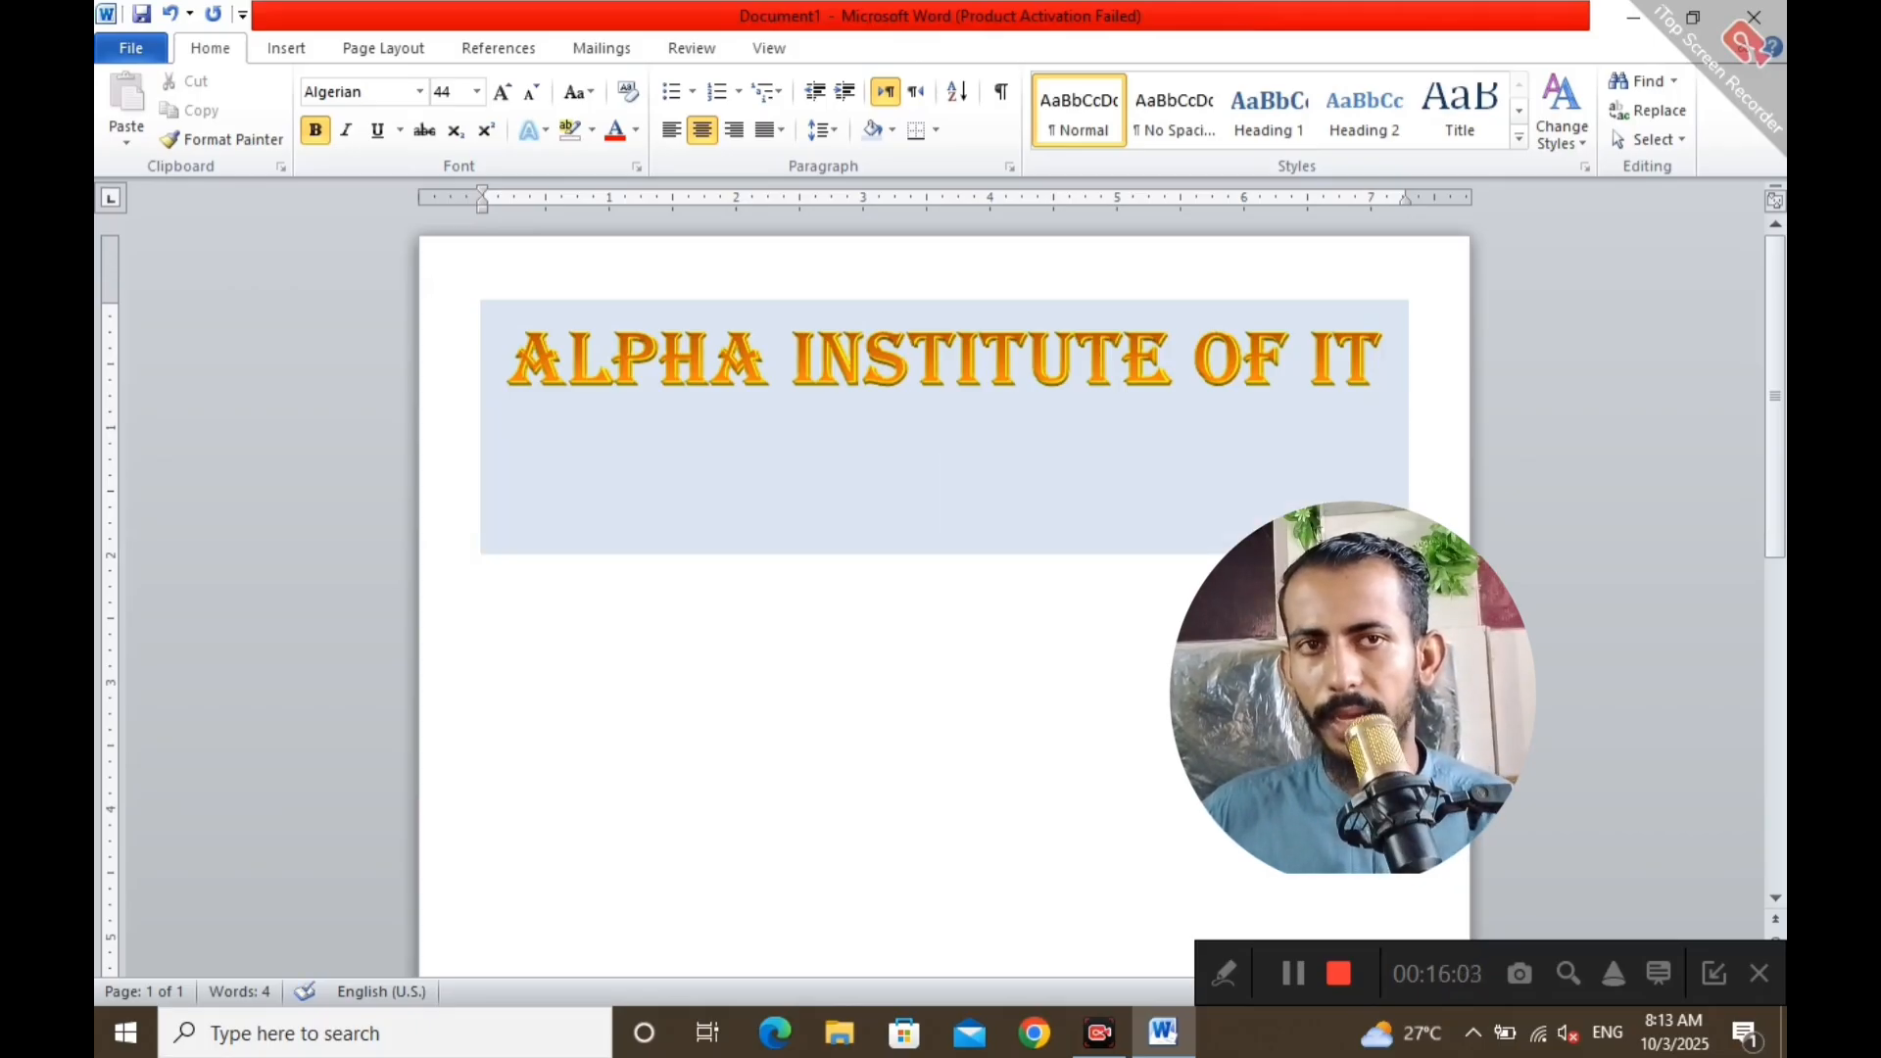
pyautogui.click(1090, 117)
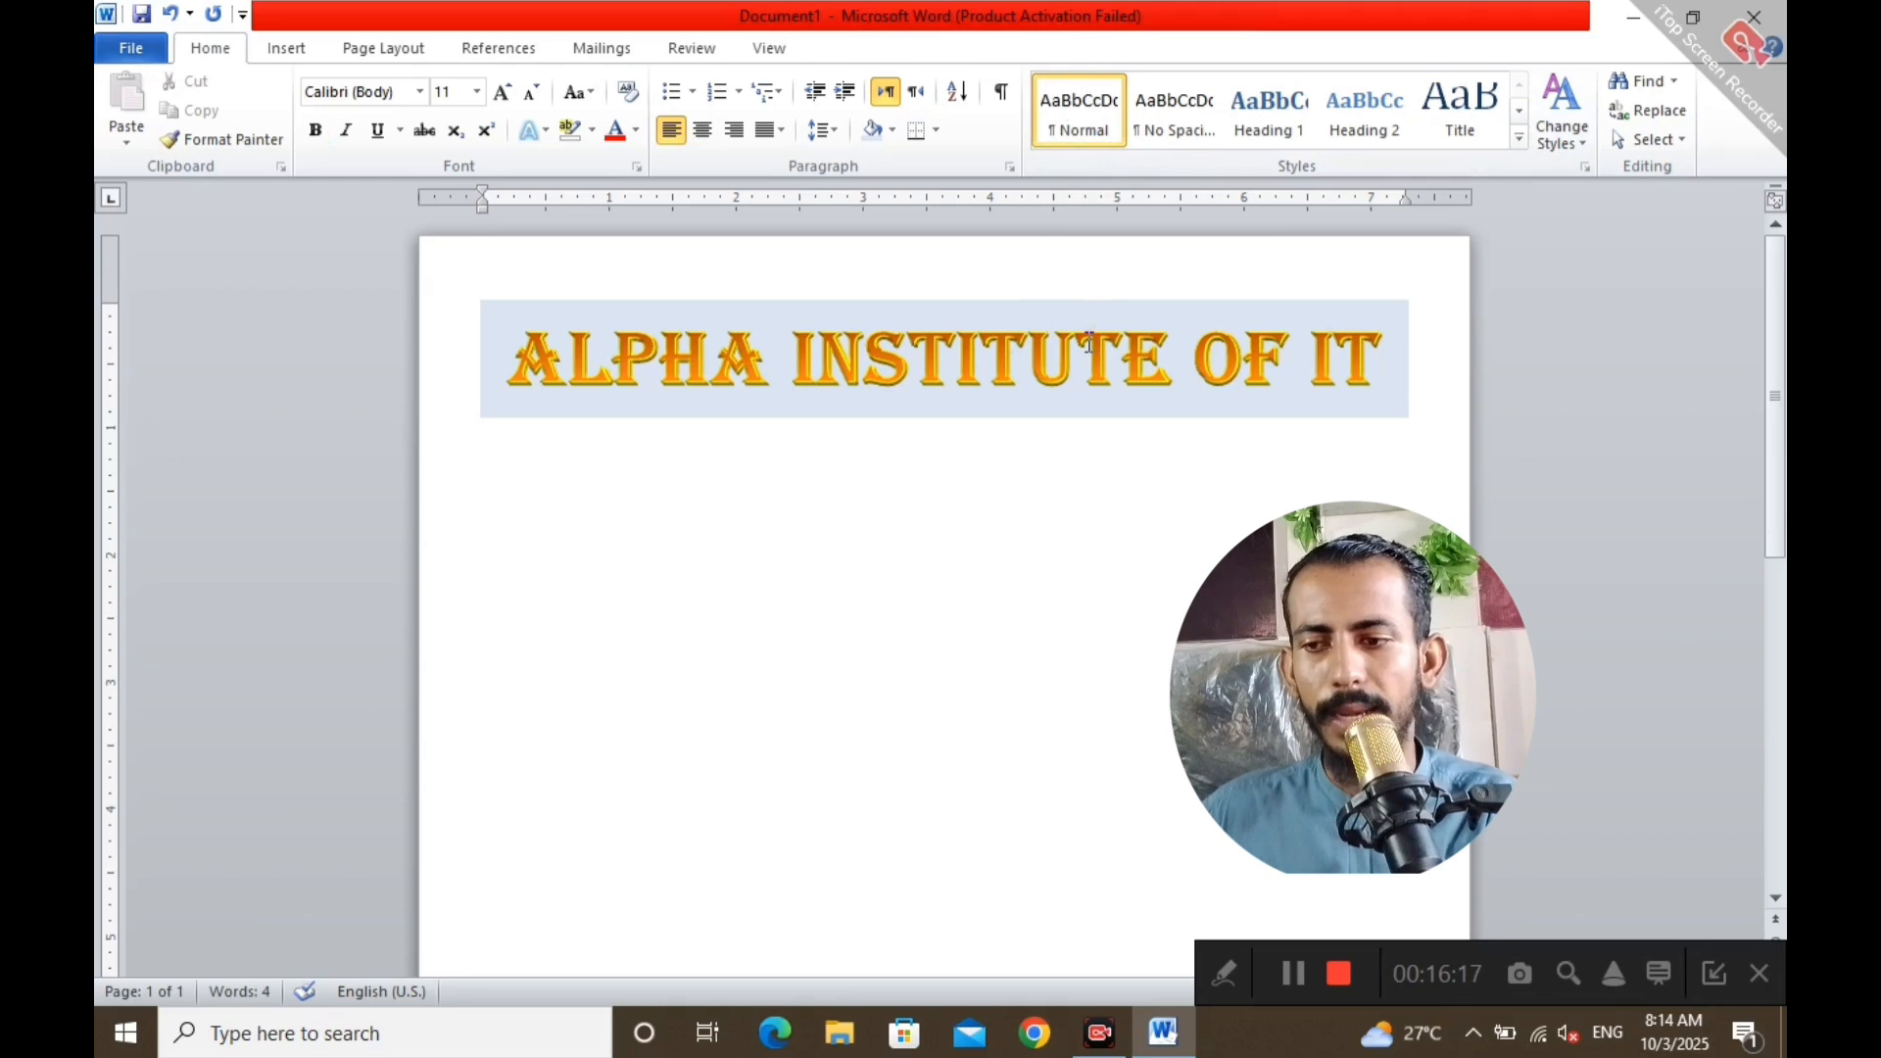
pyautogui.write('hjgjklg')
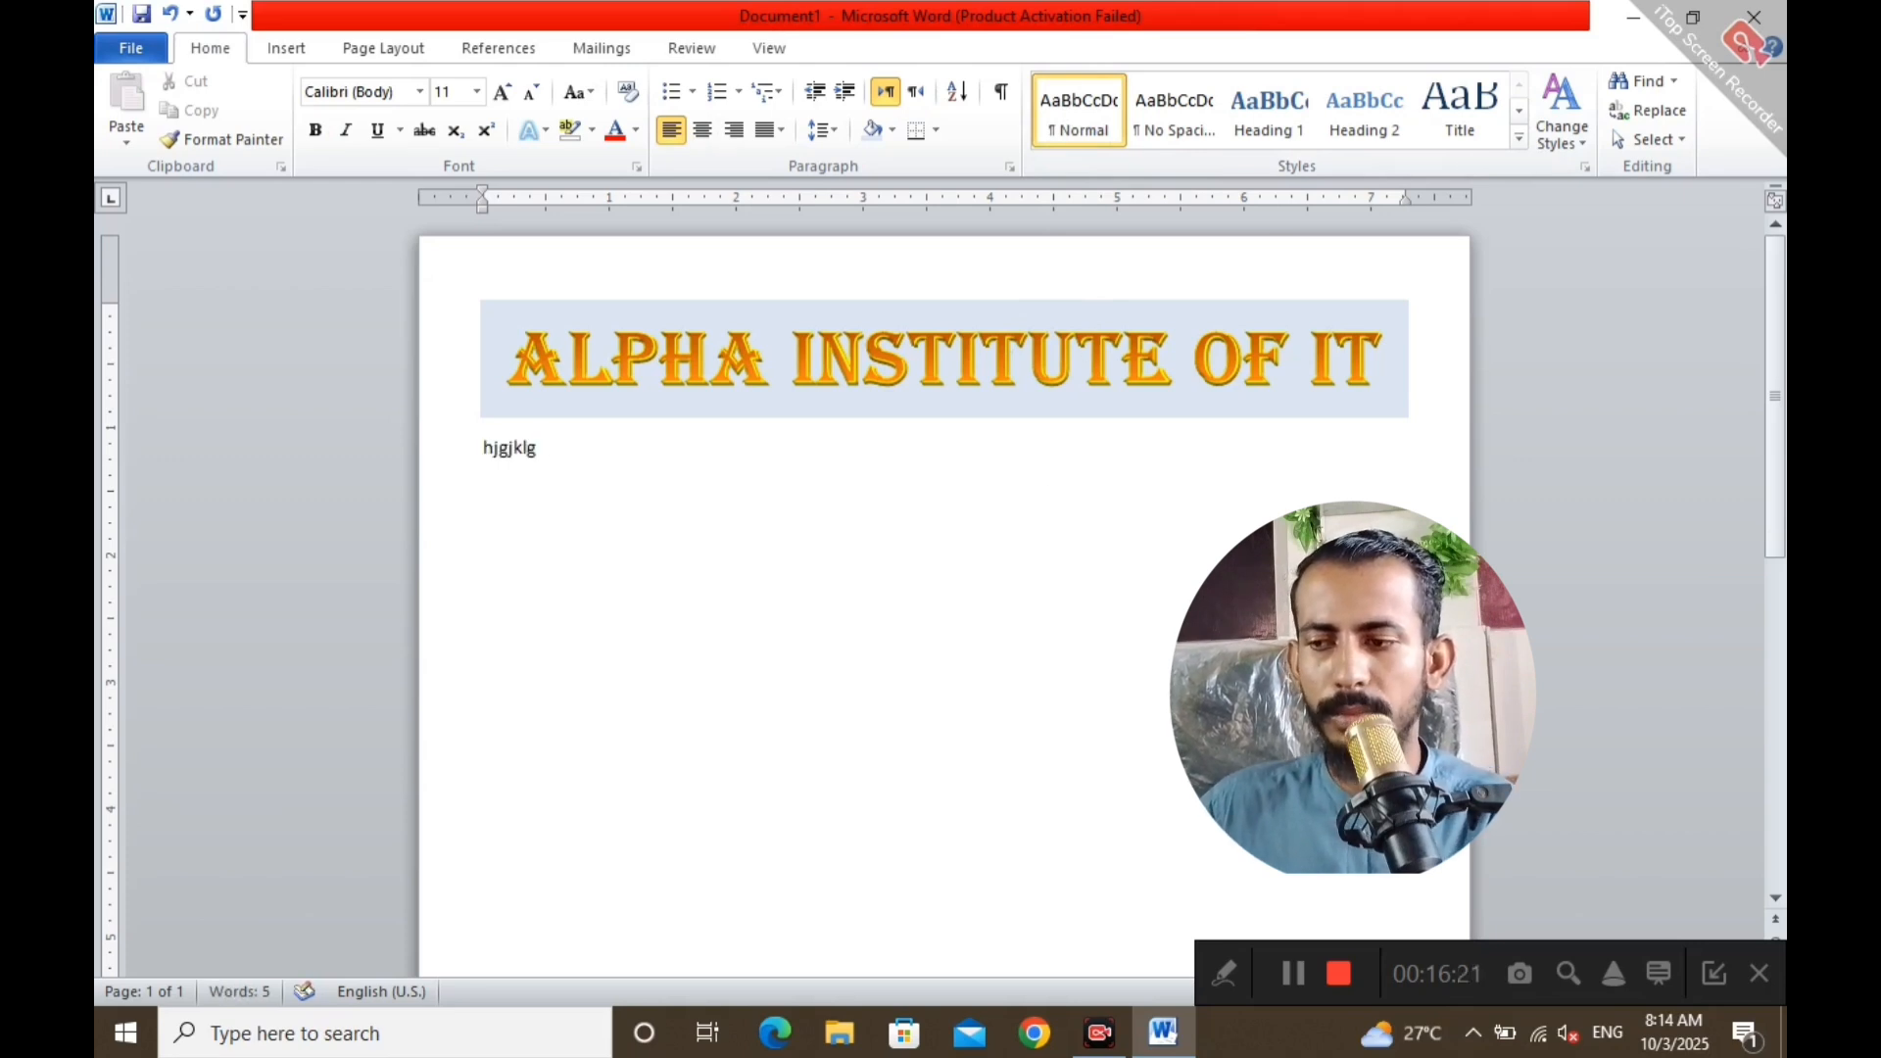
pyautogui.press('BackSpace')
pyautogui.press('BackSpace')
pyautogui.press('BackSpace')
pyautogui.press('BackSpace')
pyautogui.press('BackSpace')
pyautogui.press('BackSpace')
pyautogui.press('BackSpace')
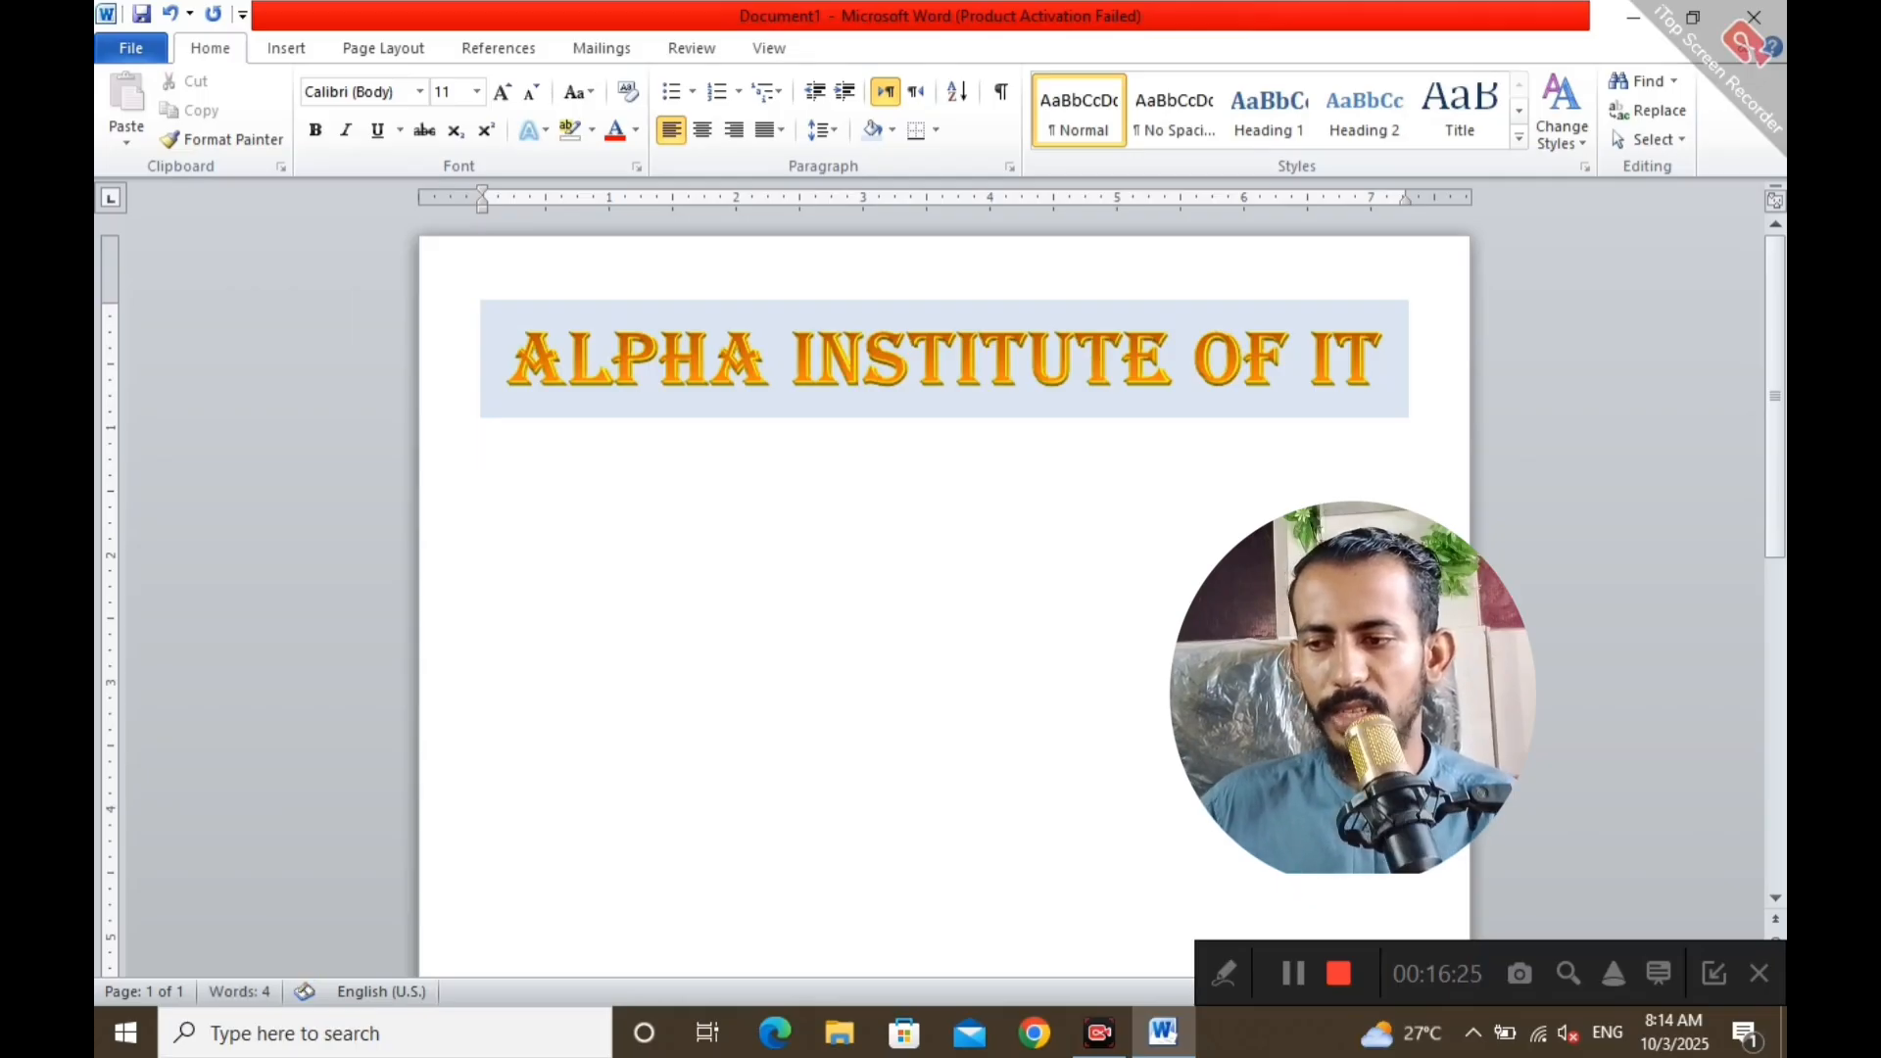
# Write "City Mehar" on the line below the heading and select that line
pyautogui.write('City')
pyautogui.write(' M')
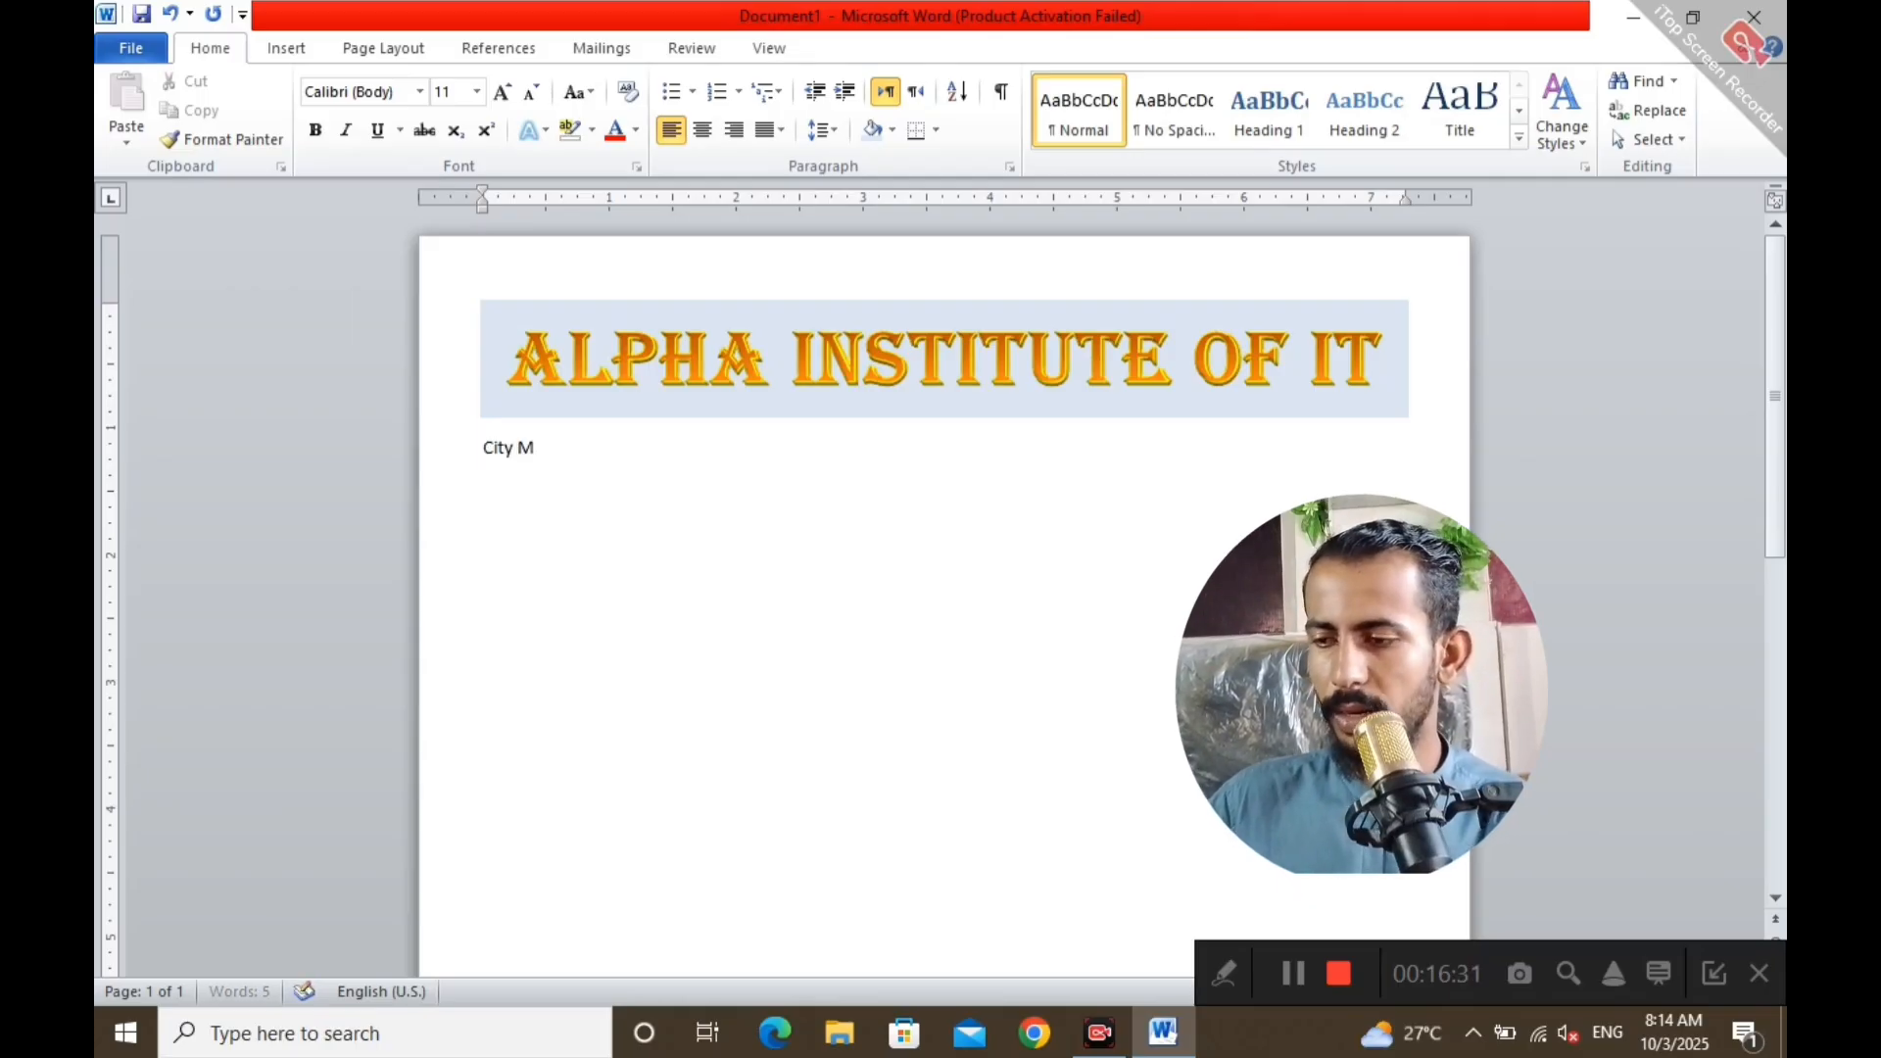
pyautogui.write('ehar')
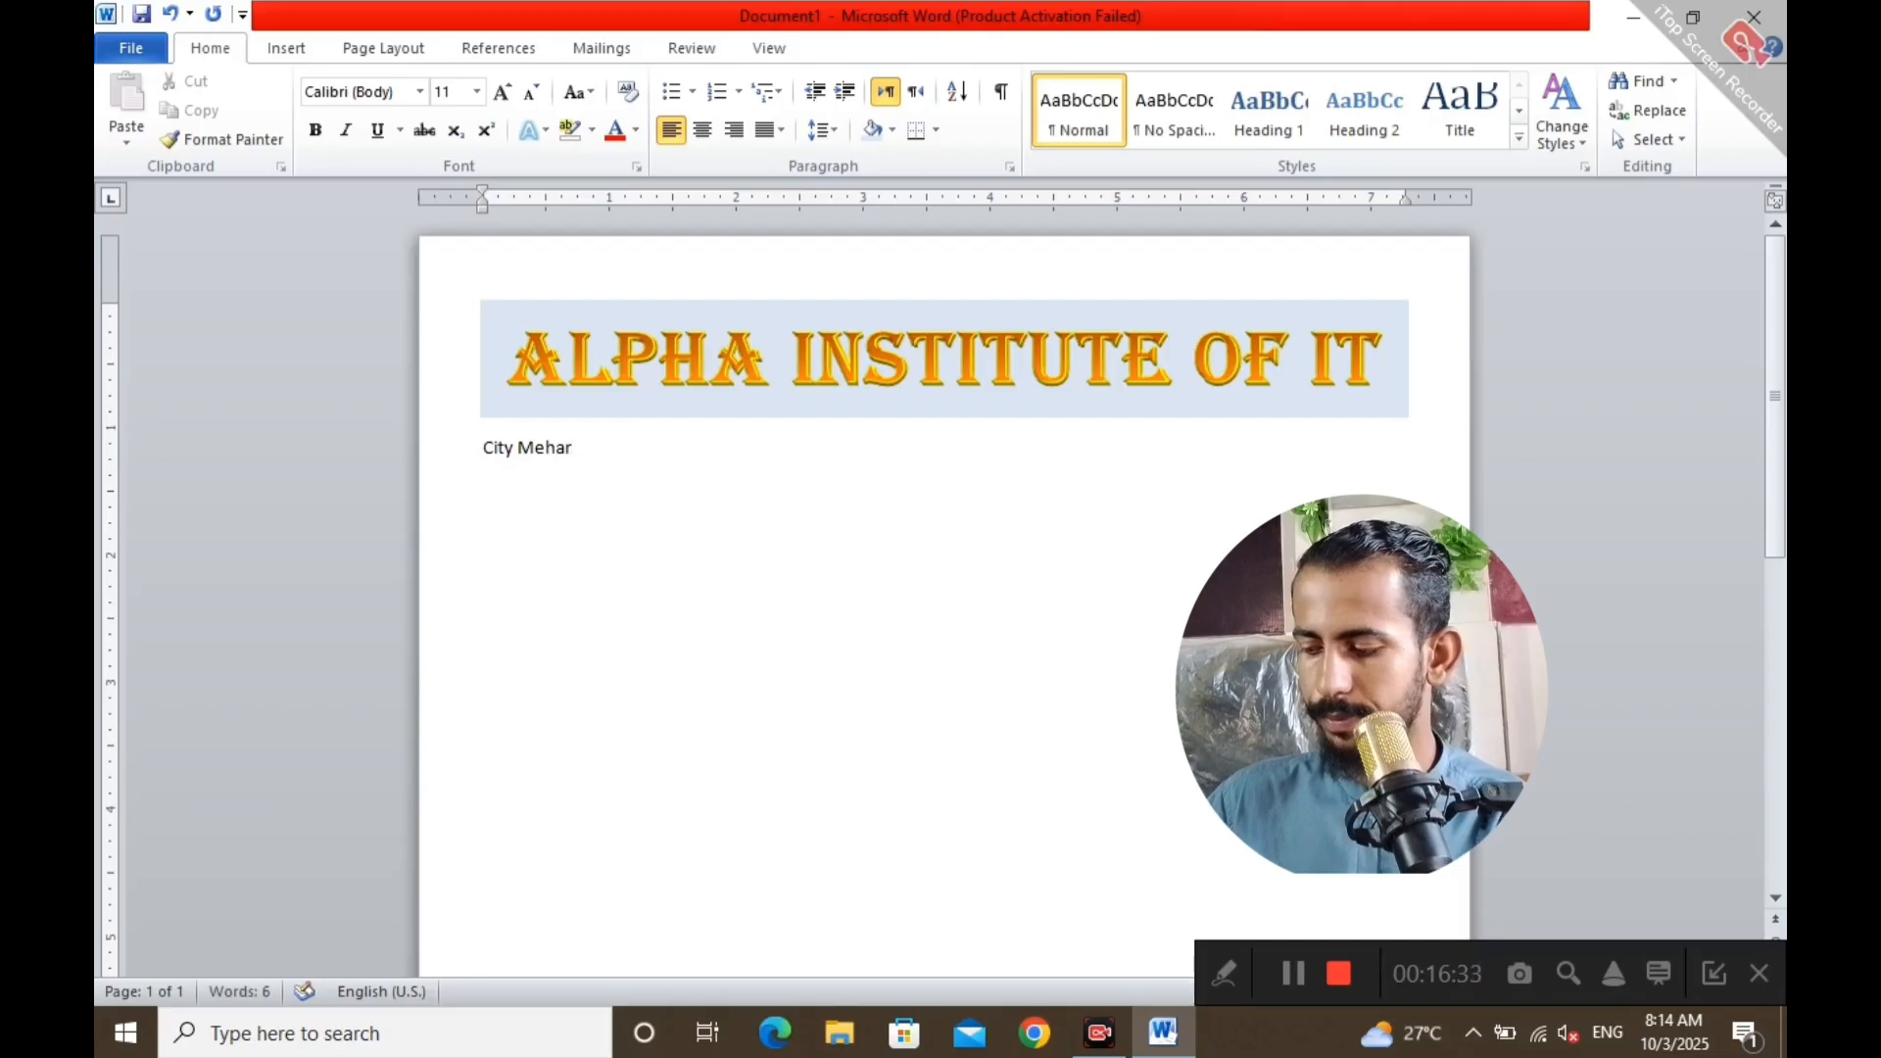
pyautogui.moveTo(588, 461); pyautogui.dragTo(475, 465)
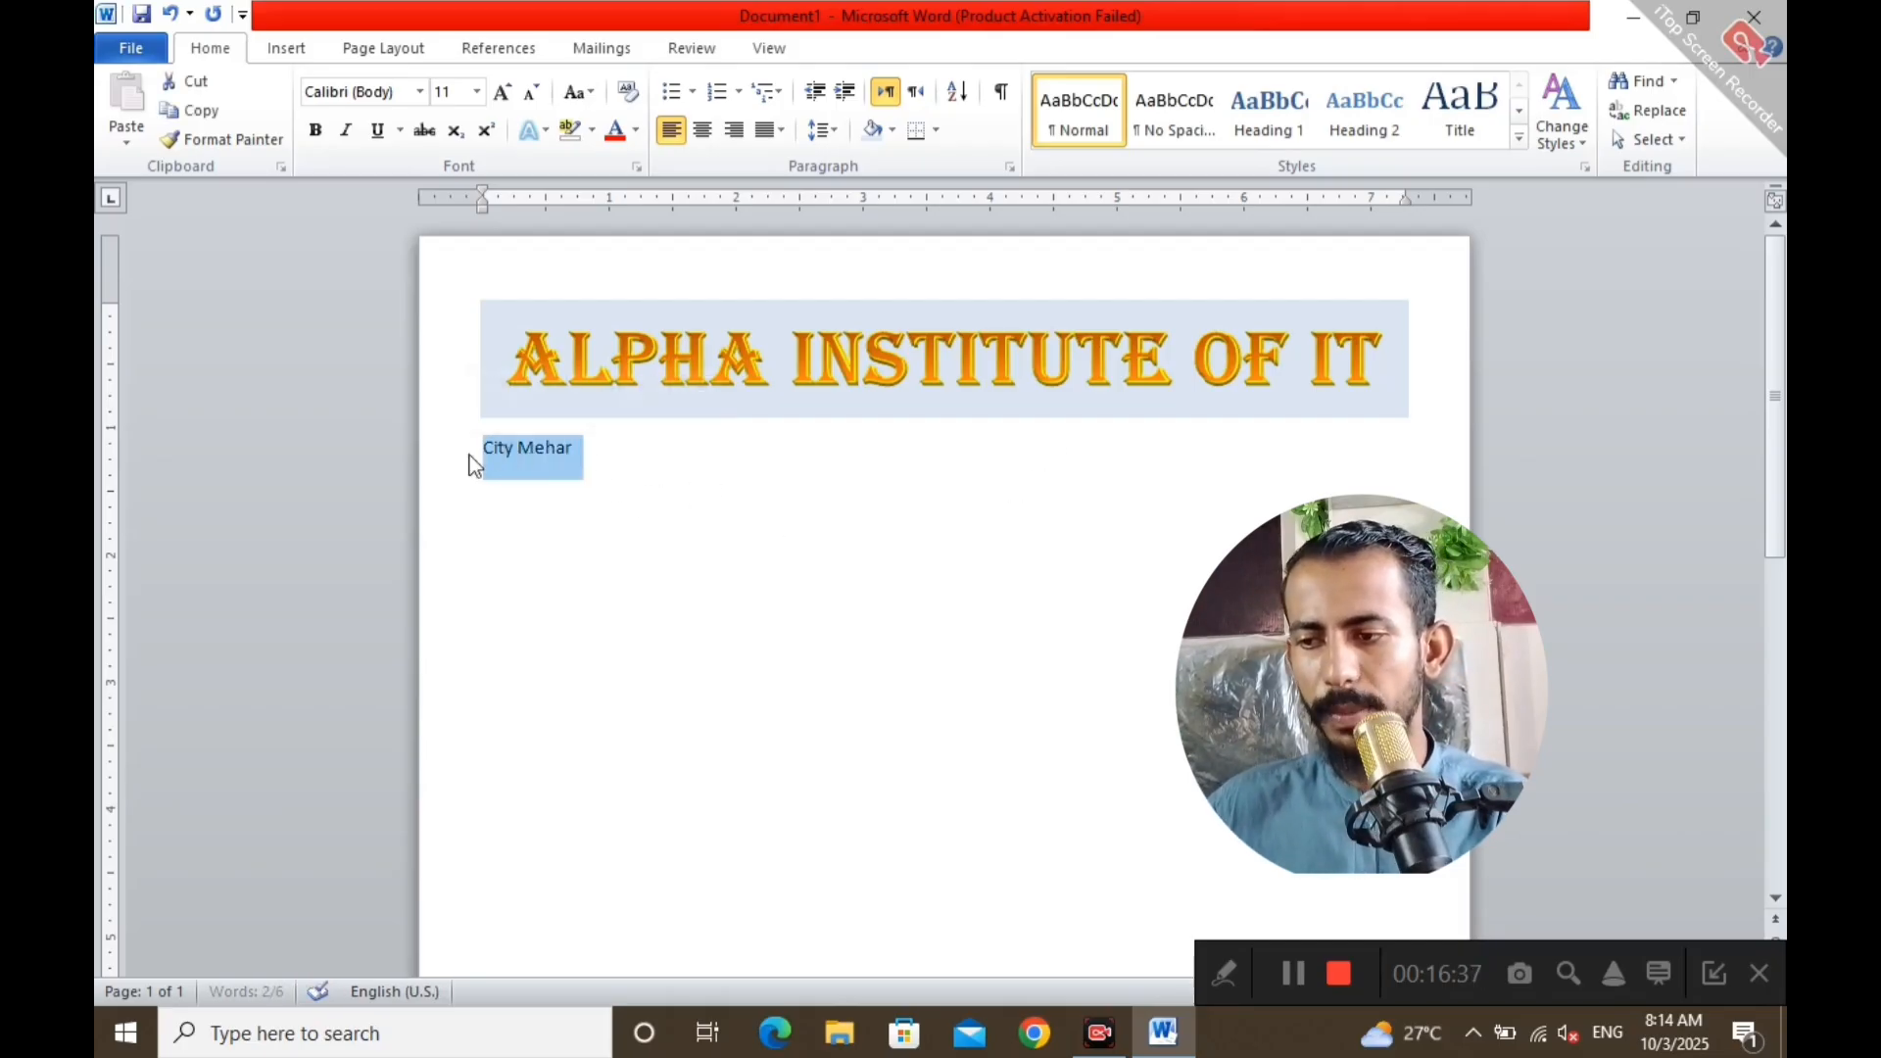
# Grow the selected "City Mehar" text one point at a time to font size 32
pyautogui.hotkey('ctrl', ']')
pyautogui.hotkey('ctrl', ']')
pyautogui.hotkey('ctrl', ']')
pyautogui.hotkey('ctrl', ']')
pyautogui.hotkey('ctrl', ']')
pyautogui.hotkey('ctrl', ']')
pyautogui.hotkey('ctrl', ']')
pyautogui.hotkey('ctrl', ']')
pyautogui.hotkey('ctrl', ']')
pyautogui.hotkey('ctrl', ']')
pyautogui.hotkey('ctrl', ']')
pyautogui.hotkey('ctrl', ']')
pyautogui.hotkey('ctrl', ']')
pyautogui.hotkey('ctrl', ']')
pyautogui.hotkey('ctrl', ']')
pyautogui.hotkey('ctrl', ']')
pyautogui.hotkey('ctrl', ']')
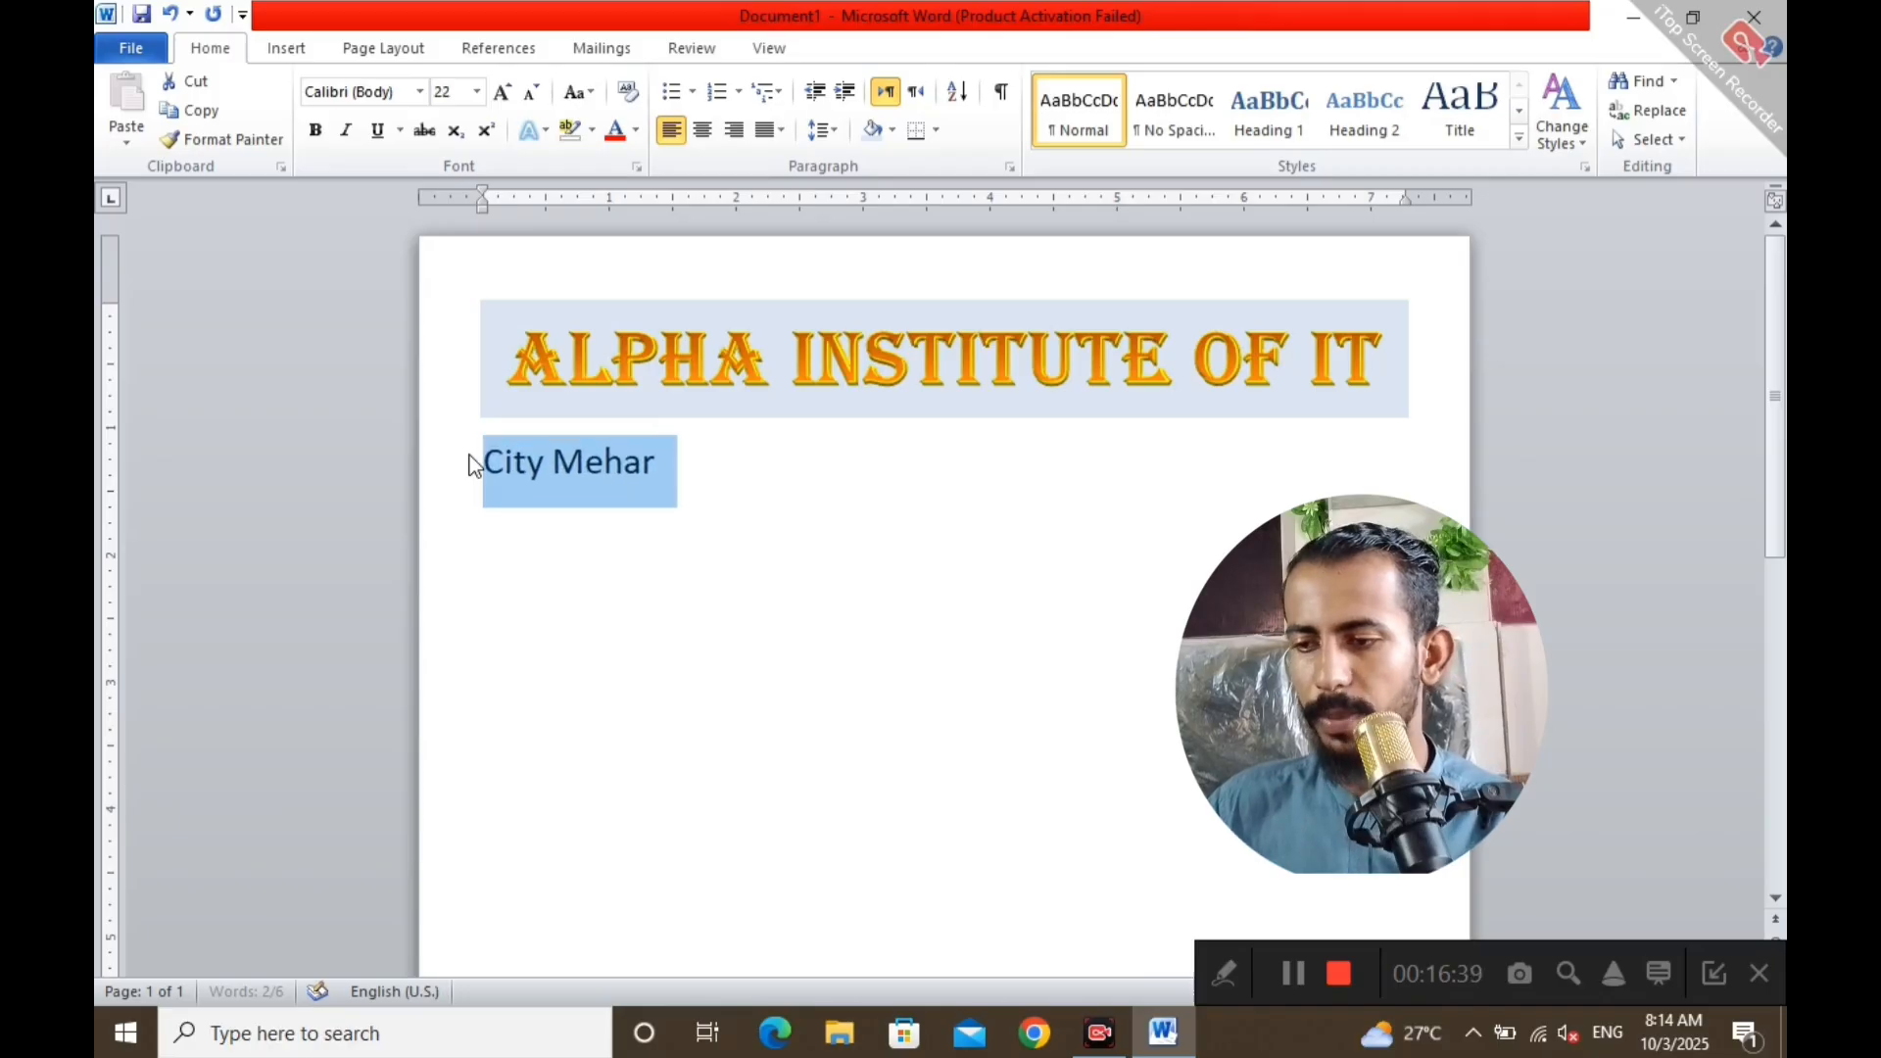
pyautogui.hotkey('ctrl', ']')
pyautogui.hotkey('ctrl', ']')
pyautogui.hotkey('ctrl', ']')
pyautogui.hotkey('ctrl', ']')
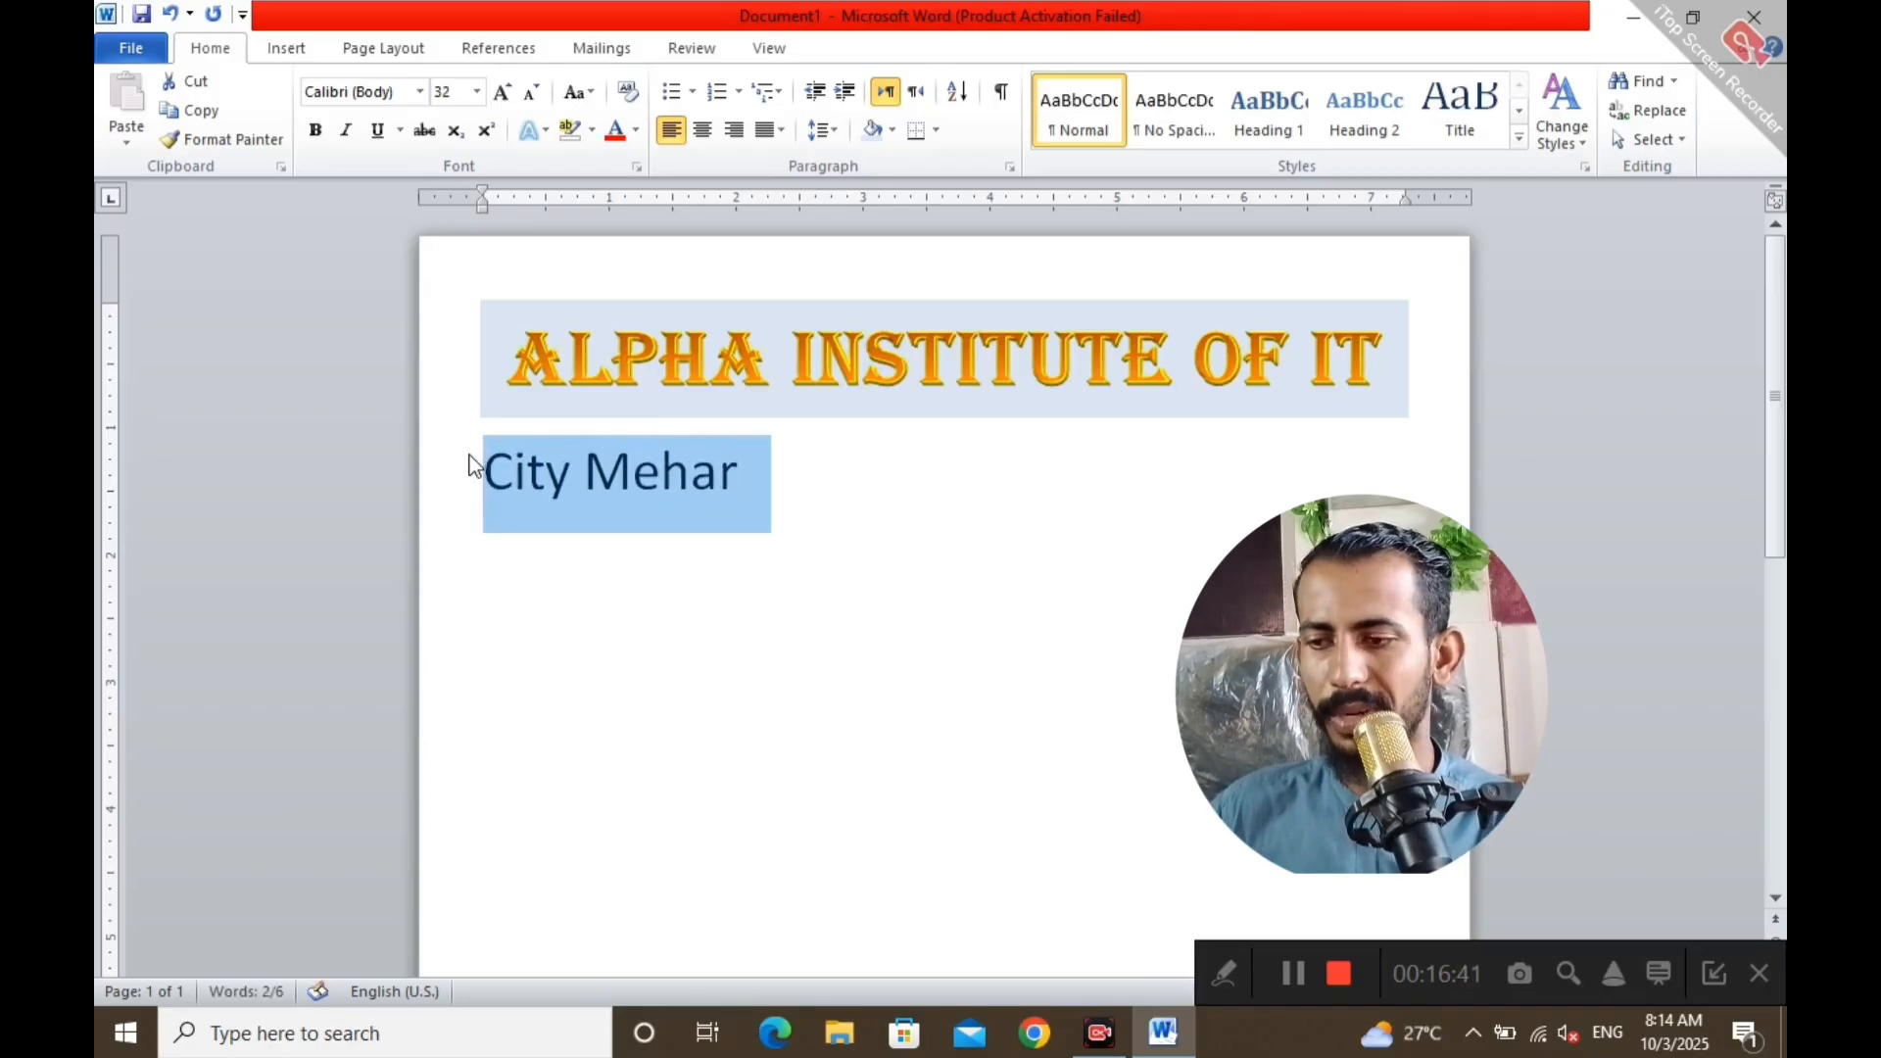
# Set the font size of the "City Mehar" line to 56
pyautogui.click(443, 93)
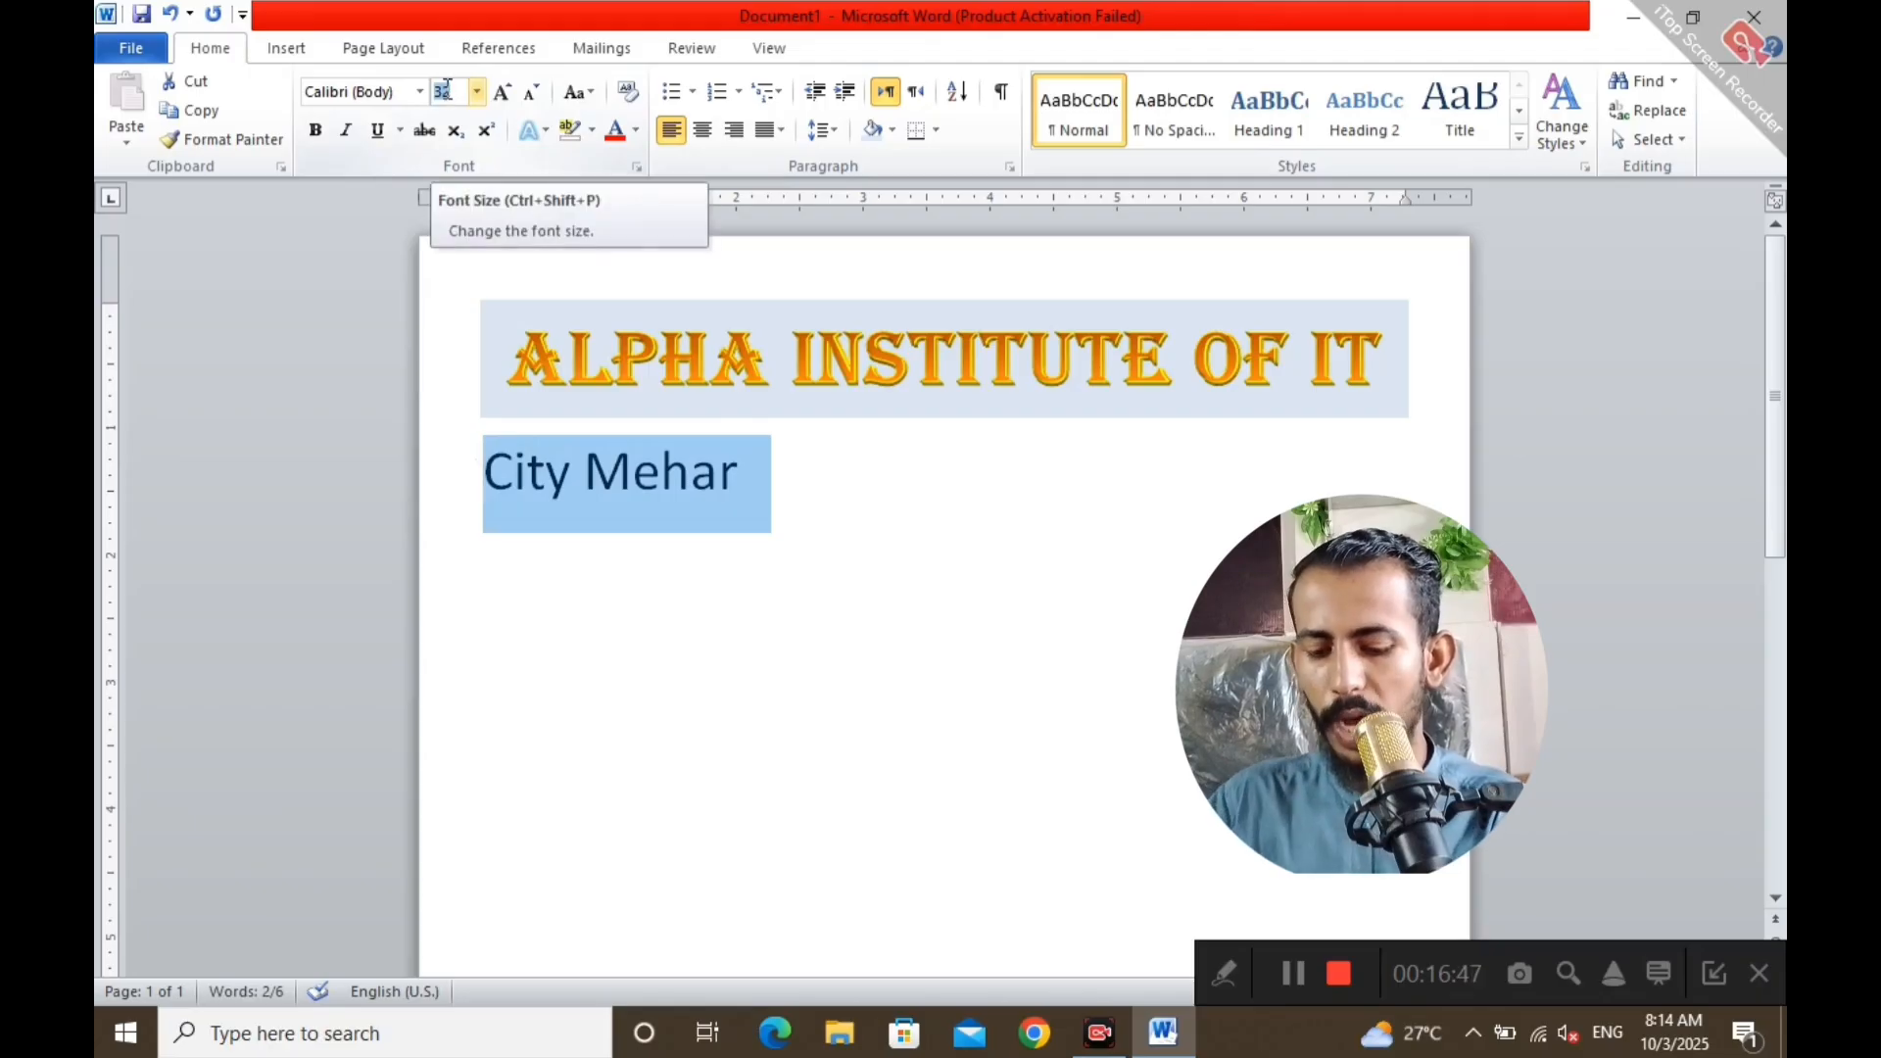
pyautogui.write('56')
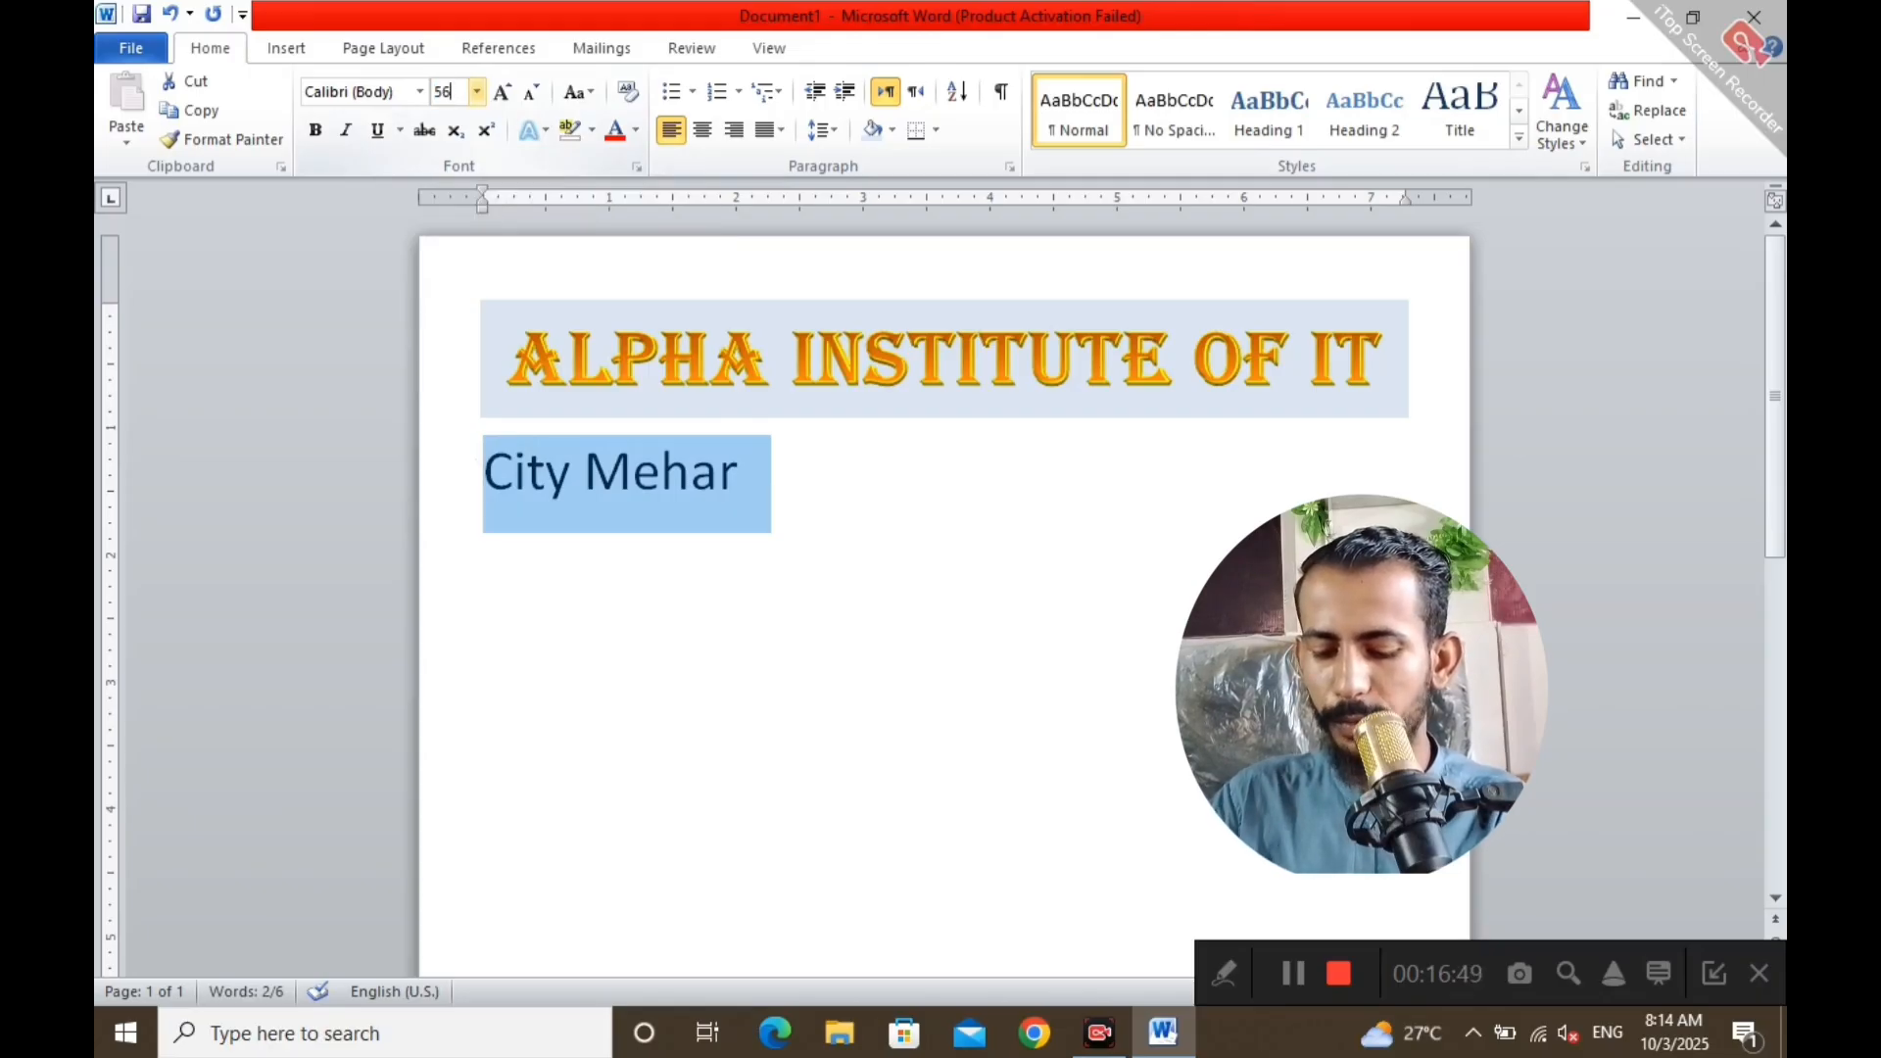
pyautogui.press('Return')
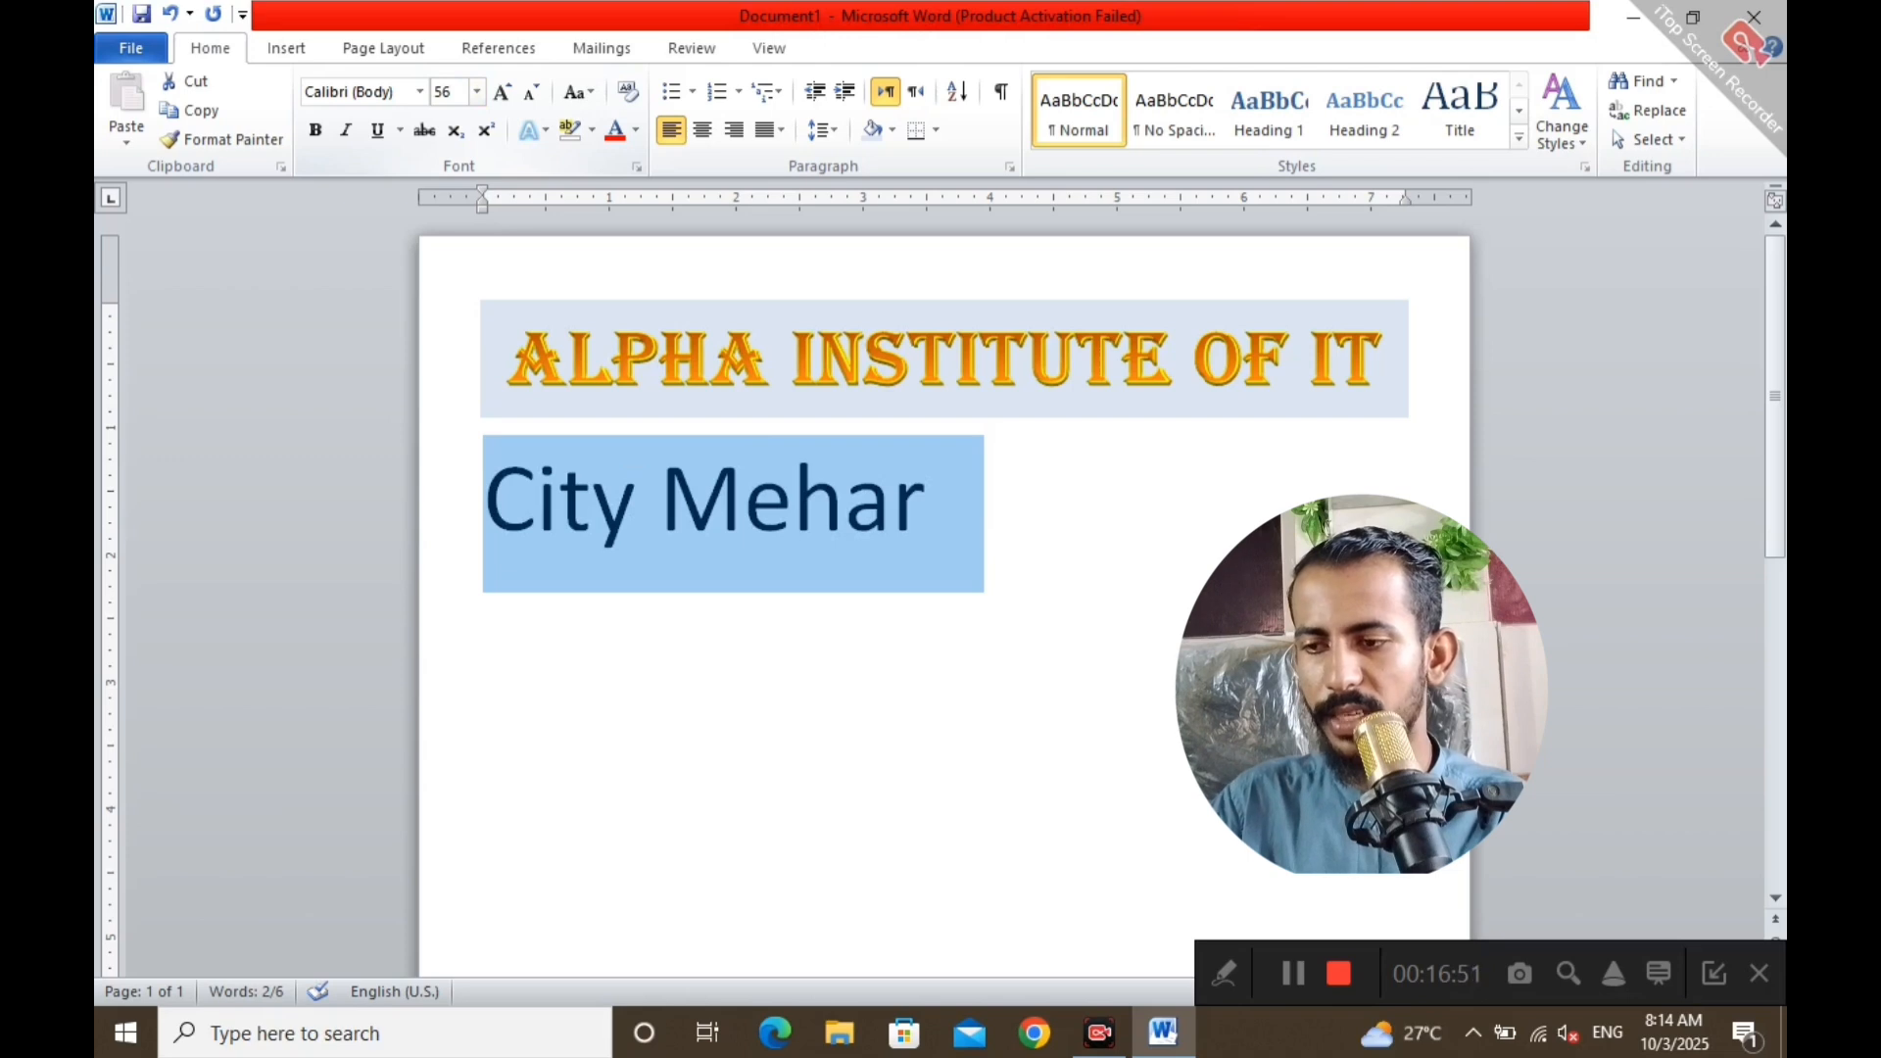